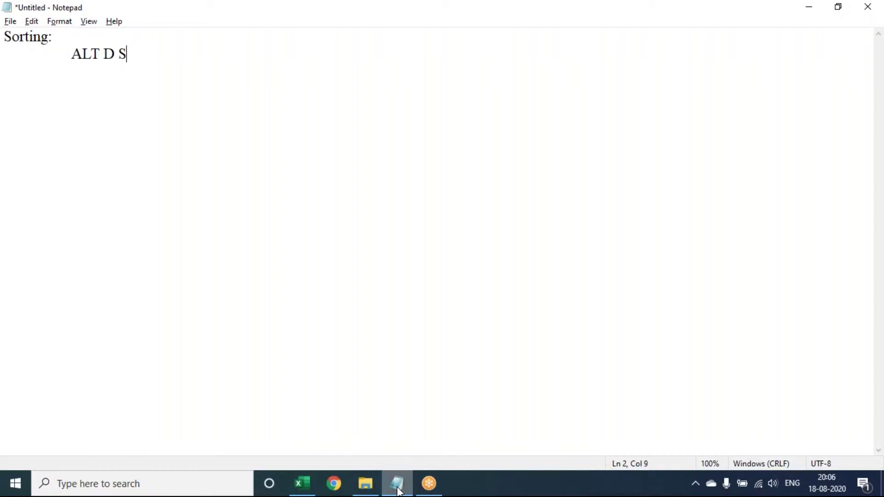
# Switch from the notes to the TOTAL workbook in Excel, search the online templates for SALES and browse the offered designs
pyautogui.click(397, 488)
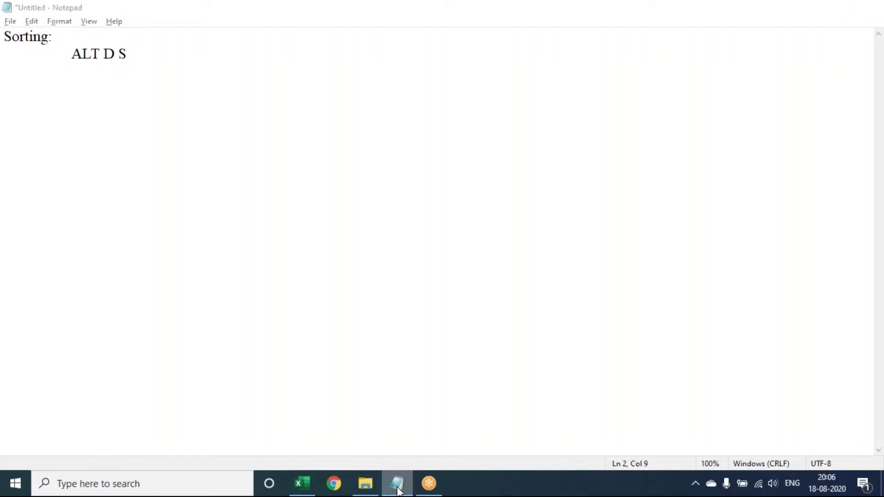
pyautogui.click(51, 47)
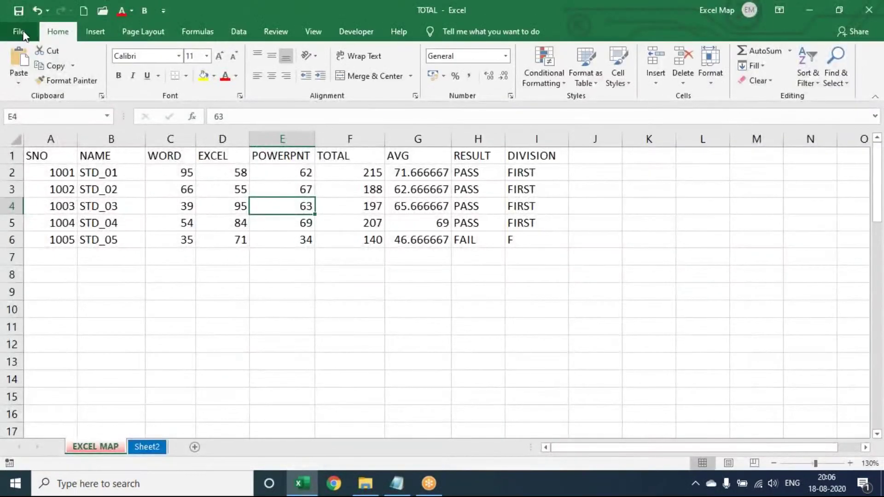
pyautogui.click(20, 32)
pyautogui.click(31, 95)
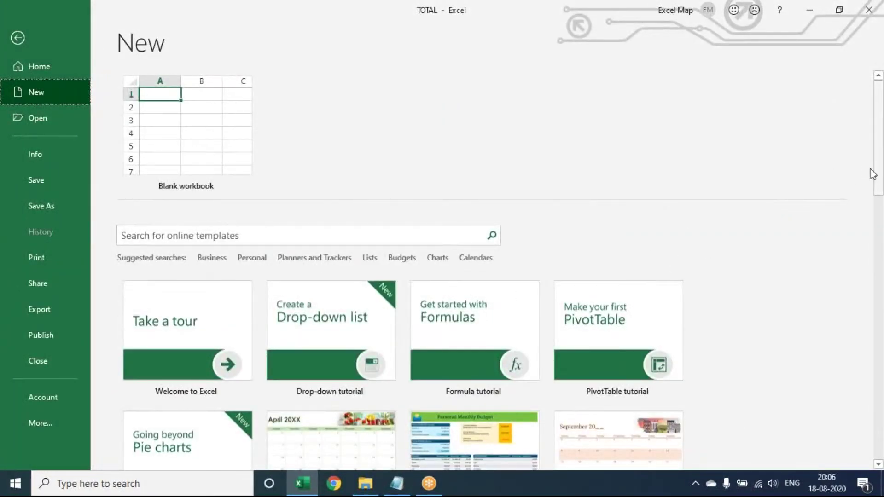
pyautogui.click(315, 233)
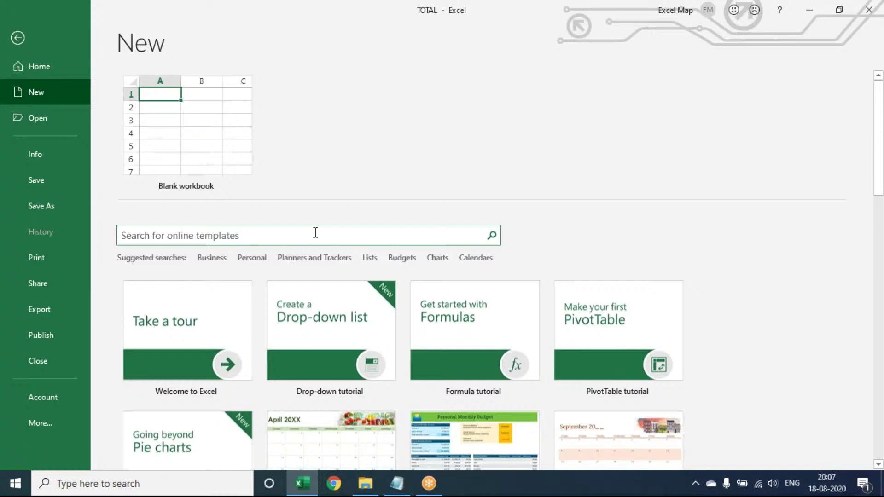
pyautogui.write('SALES')
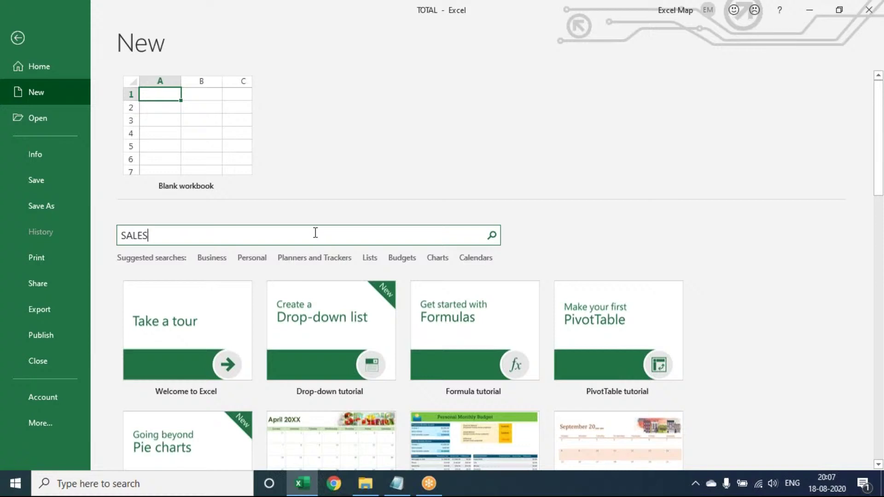
pyautogui.press('Return')
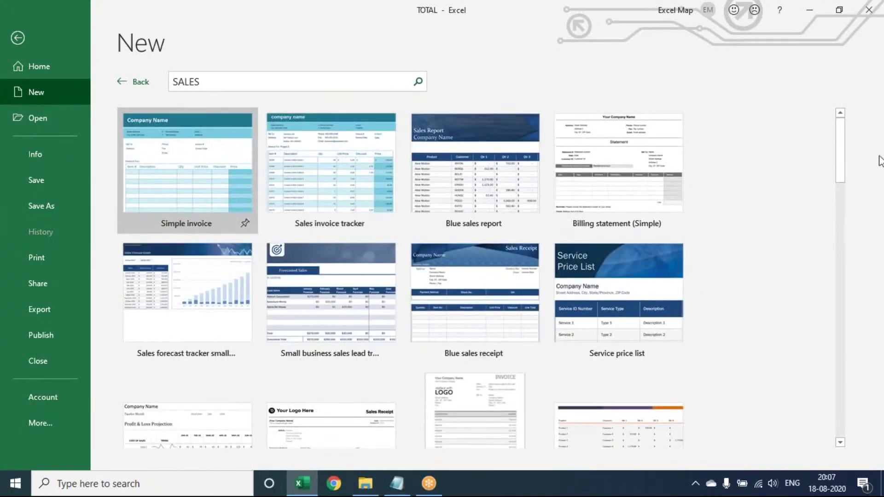
pyautogui.scroll(-1, 842, 168)
pyautogui.moveTo(842, 168); pyautogui.dragTo(848, 60)
pyautogui.click(19, 39)
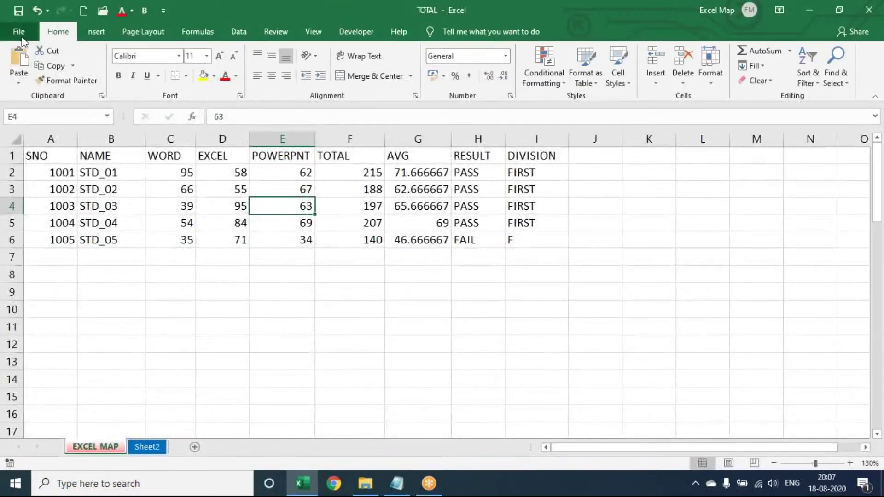
# Open the SALES REPORT workbook from the Documents folder
pyautogui.click(20, 33)
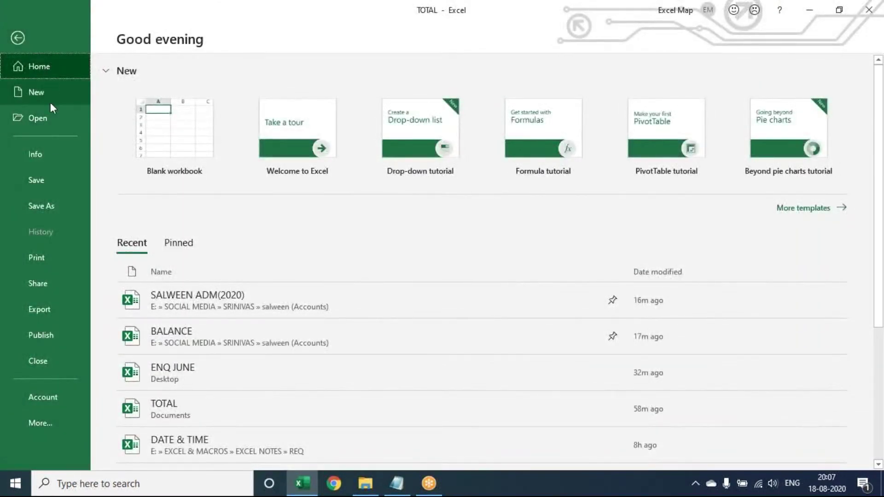
pyautogui.click(51, 121)
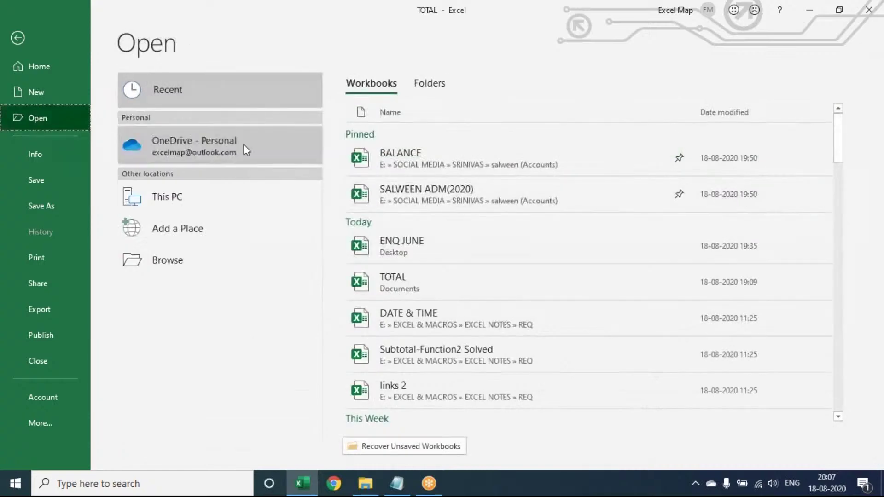
pyautogui.click(429, 84)
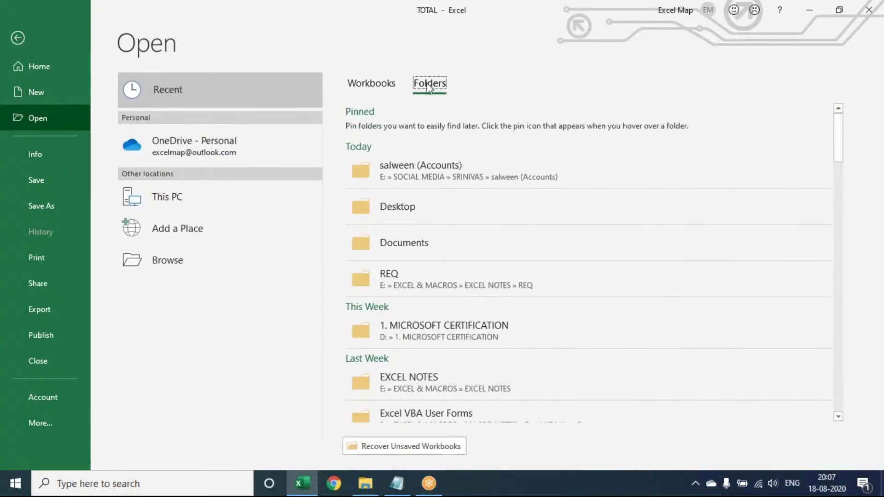
pyautogui.click(397, 244)
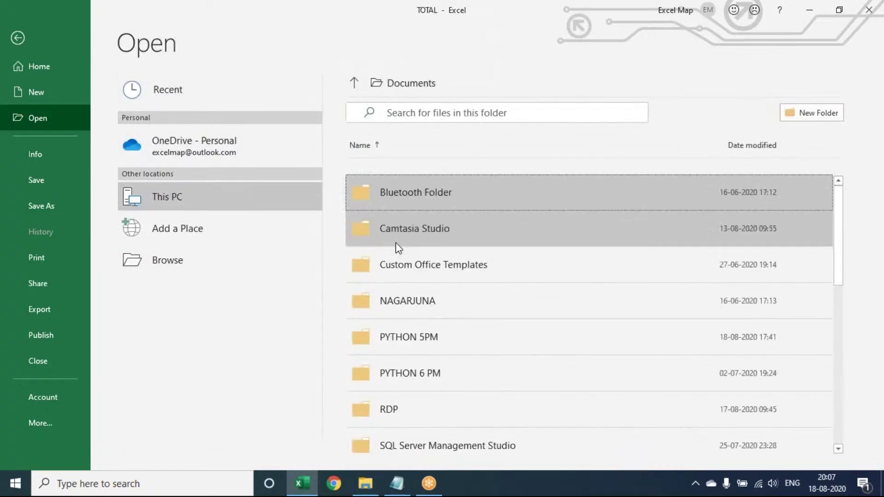
pyautogui.press('s')
pyautogui.press('s')
pyautogui.press('Return')
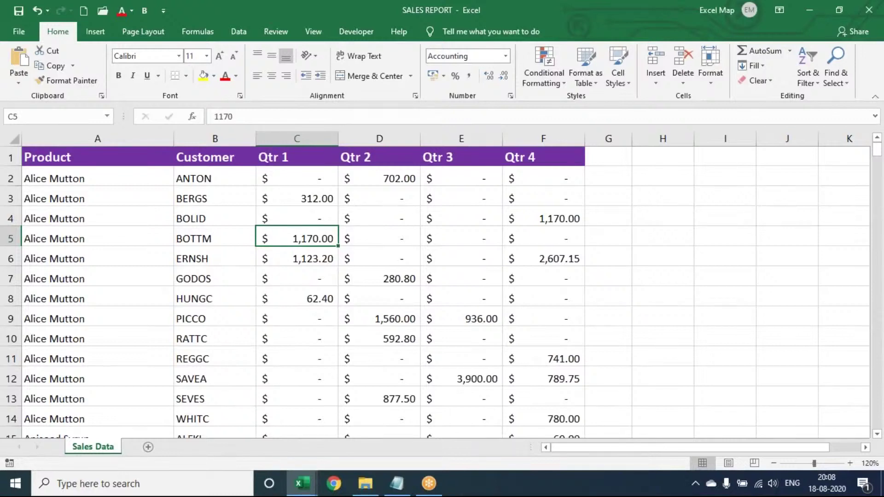
# Look through the Sales Data rows to examine the product, customer and quarterly columns, ending at the Qtr 1 header
pyautogui.press('Down')
pyautogui.press('Down')
pyautogui.press('Down')
pyautogui.press('Down')
pyautogui.press('Down')
pyautogui.press('Down')
pyautogui.press('Down')
pyautogui.press('Down')
pyautogui.press('Down')
pyautogui.press('Down')
pyautogui.press('Down')
pyautogui.press('Down')
pyautogui.press('Down')
pyautogui.press('Down')
pyautogui.press('Down')
pyautogui.press('Down')
pyautogui.press('Down')
pyautogui.press('Down')
pyautogui.press('Down')
pyautogui.press('Down')
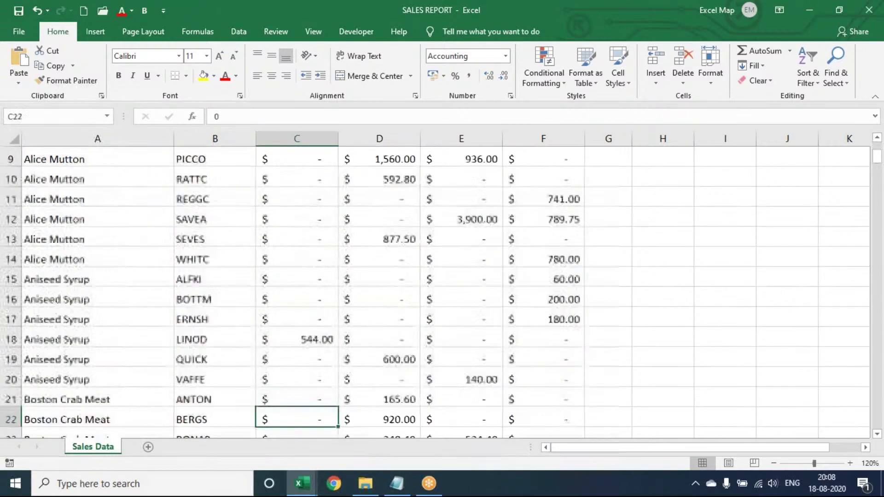
pyautogui.press('Down')
pyautogui.press('Down')
pyautogui.press('Down')
pyautogui.press('Down')
pyautogui.press('Down')
pyautogui.press('Down')
pyautogui.press('Down')
pyautogui.press('Down')
pyautogui.press('Down')
pyautogui.press('Down')
pyautogui.press('Down')
pyautogui.press('Down')
pyautogui.press('Up')
pyautogui.press('Up')
pyautogui.press('Up')
pyautogui.press('Up')
pyautogui.press('Up')
pyautogui.press('Up')
pyautogui.press('Up')
pyautogui.press('Up')
pyautogui.press('Up')
pyautogui.press('Up')
pyautogui.press('Up')
pyautogui.press('Up')
pyautogui.press('Up')
pyautogui.press('Up')
pyautogui.press('Up')
pyautogui.press('Up')
pyautogui.press('Up')
pyautogui.press('Up')
pyautogui.press('Up')
pyautogui.press('Up')
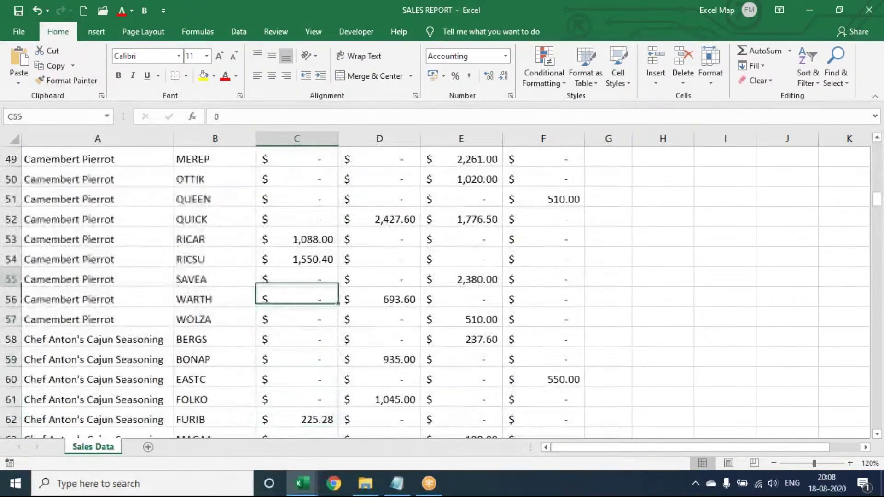
pyautogui.press('Up')
pyautogui.press('Up')
pyautogui.press('Up')
pyautogui.press('Up')
pyautogui.press('Up')
pyautogui.press('Up')
pyautogui.press('Up')
pyautogui.press('Up')
pyautogui.press('Up')
pyautogui.press('Up')
pyautogui.press('Up')
pyautogui.press('Up')
pyautogui.press('Up')
pyautogui.press('Up')
pyautogui.press('Up')
pyautogui.press('Up')
pyautogui.press('Up')
pyautogui.press('Up')
pyautogui.press('Up')
pyautogui.press('Up')
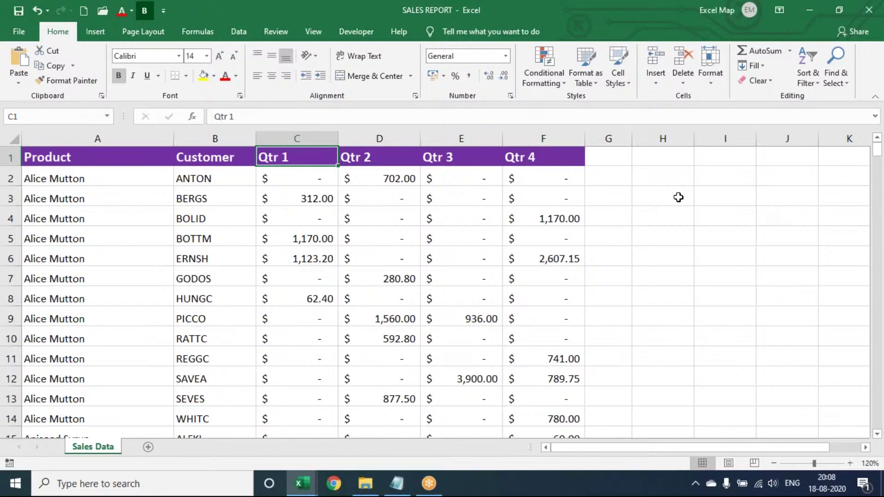
# Apply a custom sort to the sales table by Customer, on cell values, in A to Z order
pyautogui.click(810, 73)
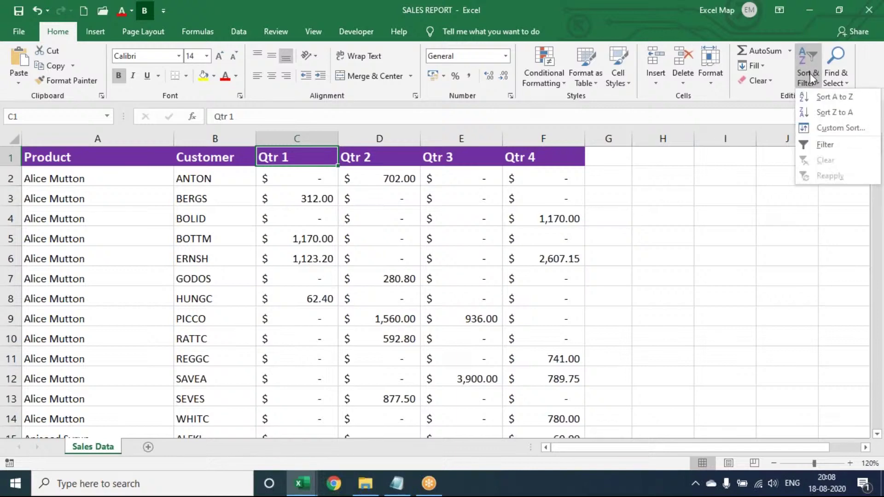
pyautogui.click(831, 127)
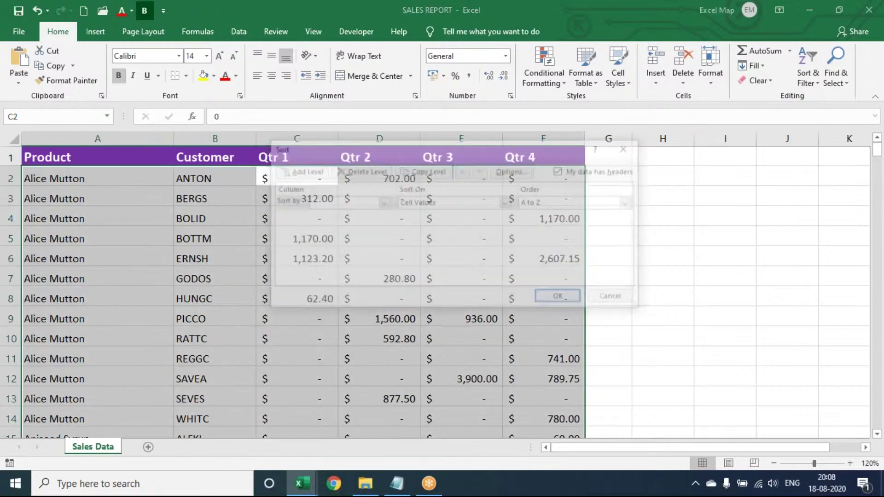
pyautogui.moveTo(466, 150); pyautogui.dragTo(422, 189)
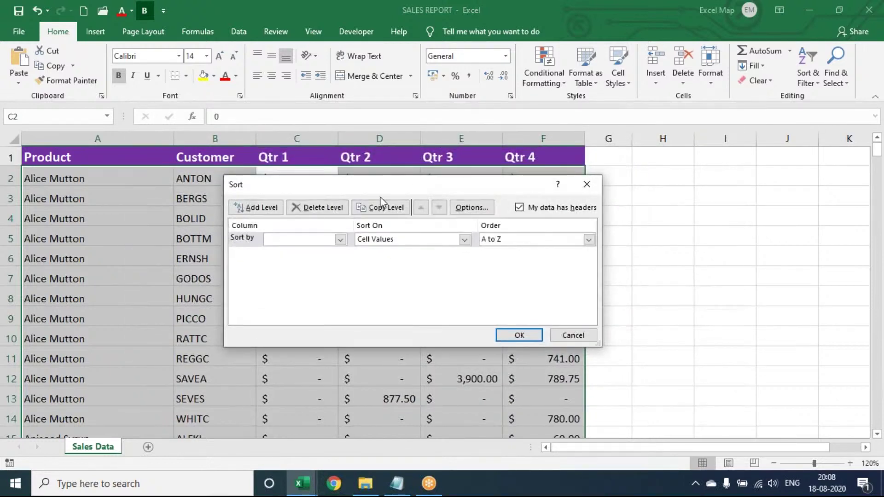
pyautogui.click(298, 243)
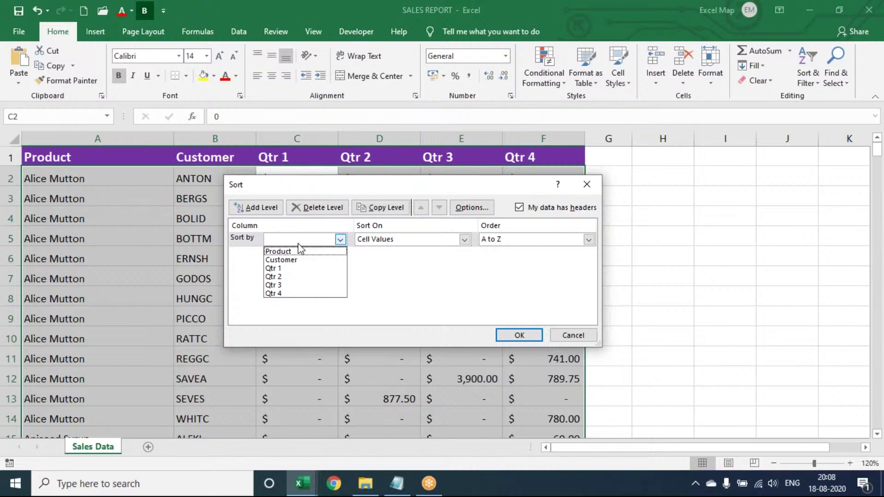
pyautogui.click(278, 260)
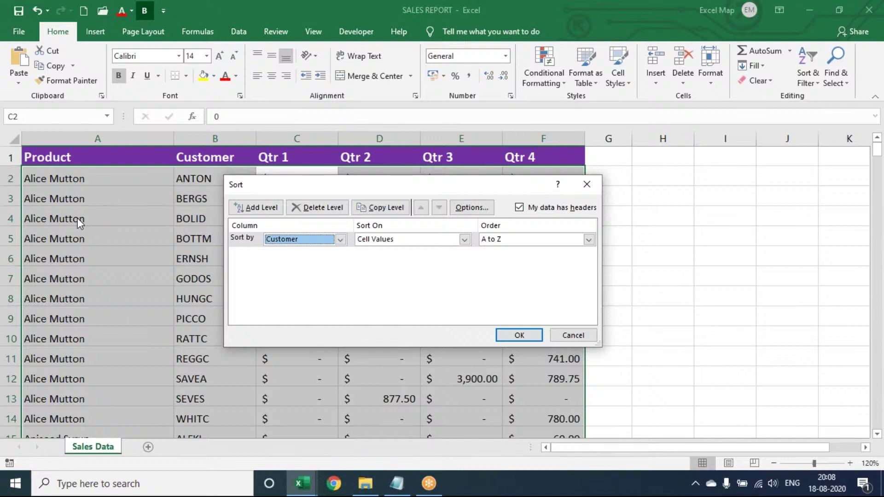
pyautogui.click(303, 240)
pyautogui.click(303, 239)
pyautogui.click(416, 236)
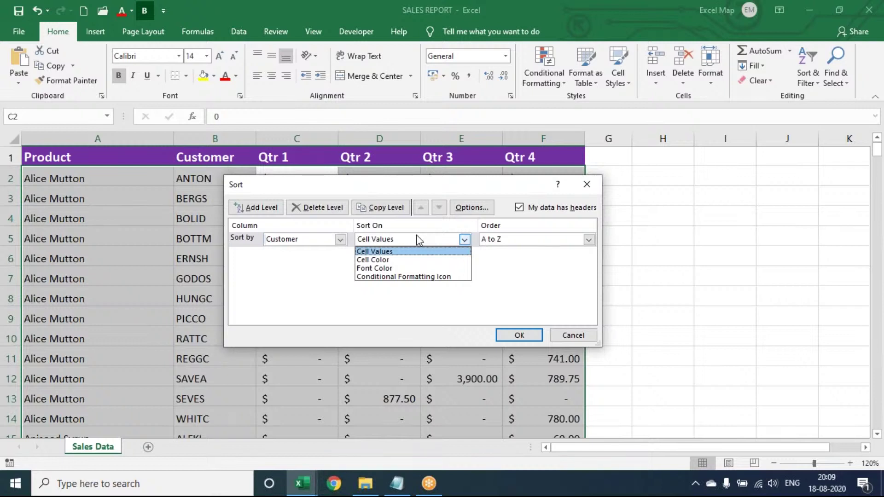
pyautogui.click(416, 236)
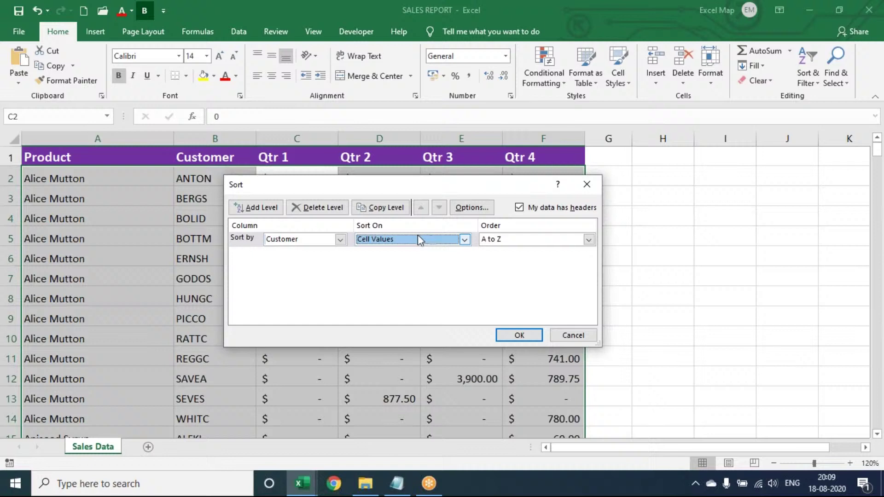
pyautogui.click(509, 240)
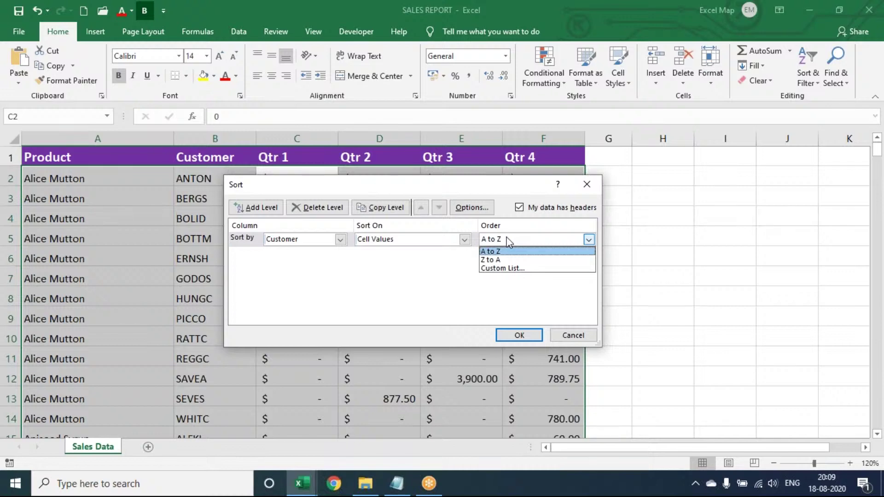
pyautogui.click(507, 251)
pyautogui.click(518, 337)
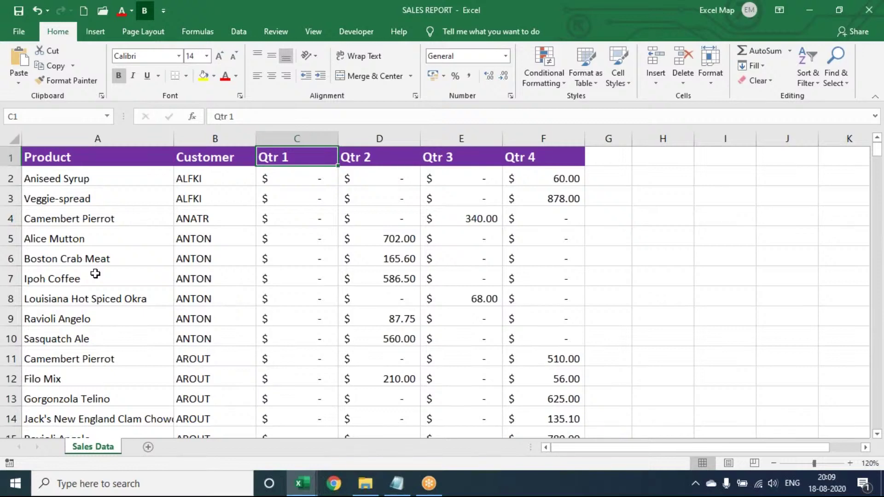
# Sort the sales table by Qtr 1 from largest to smallest
pyautogui.hotkey('alt', 'd')
pyautogui.press('s')
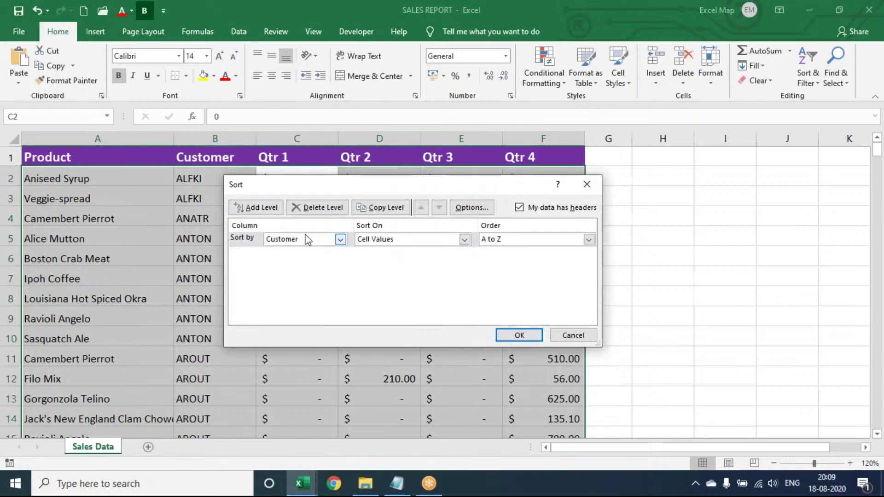
pyautogui.click(341, 239)
pyautogui.click(286, 269)
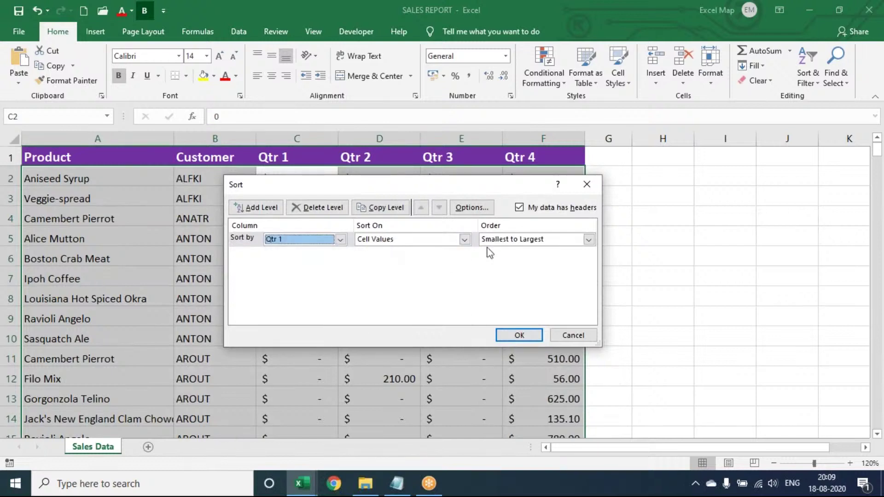
pyautogui.click(533, 243)
pyautogui.click(526, 260)
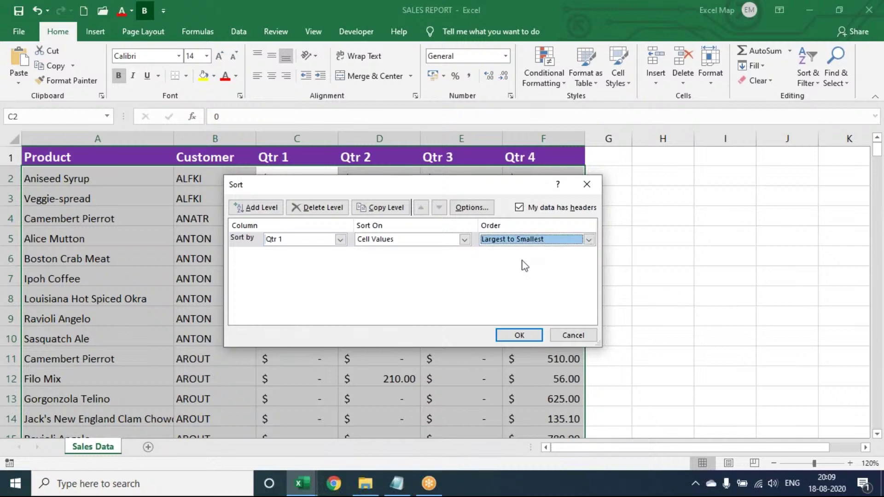
pyautogui.click(514, 337)
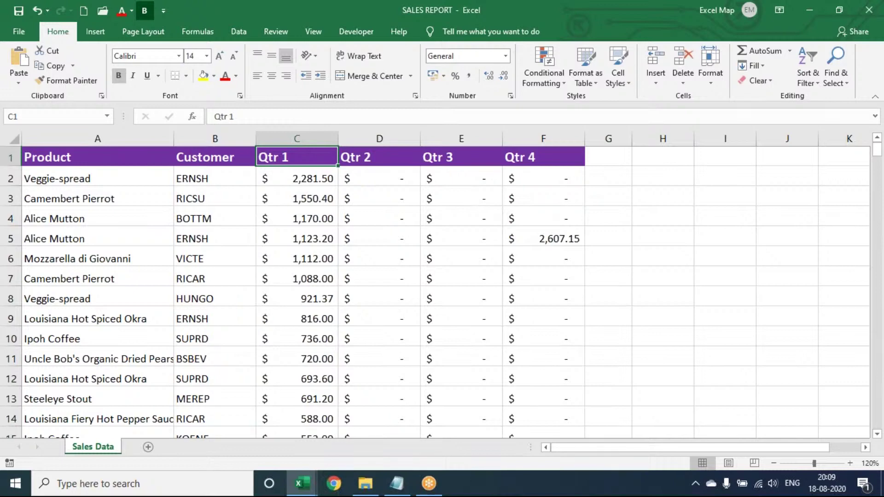
# Sort the sales table by Product in A to Z order
pyautogui.hotkey('alt', 'd')
pyautogui.press('s')
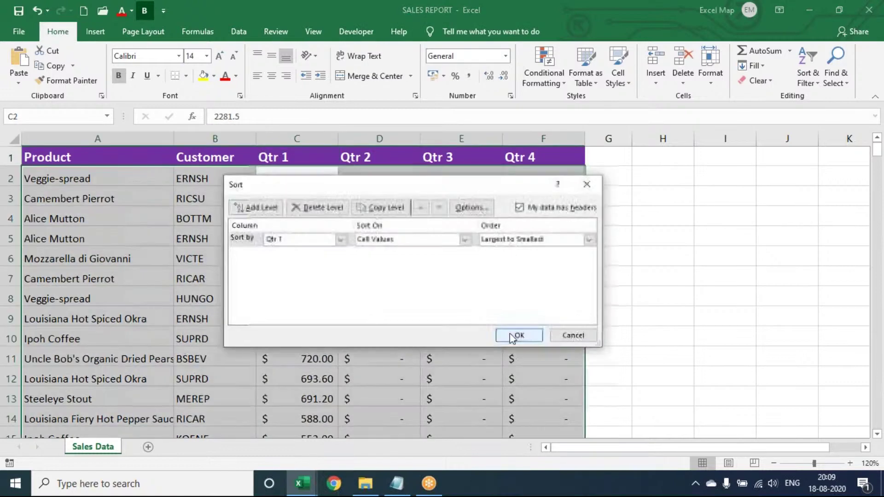
pyautogui.click(341, 239)
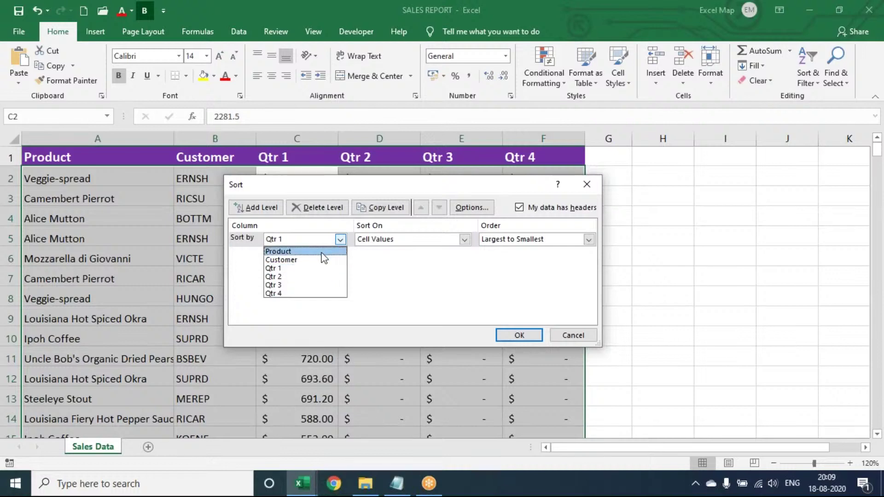
pyautogui.click(322, 250)
pyautogui.click(554, 243)
pyautogui.click(545, 251)
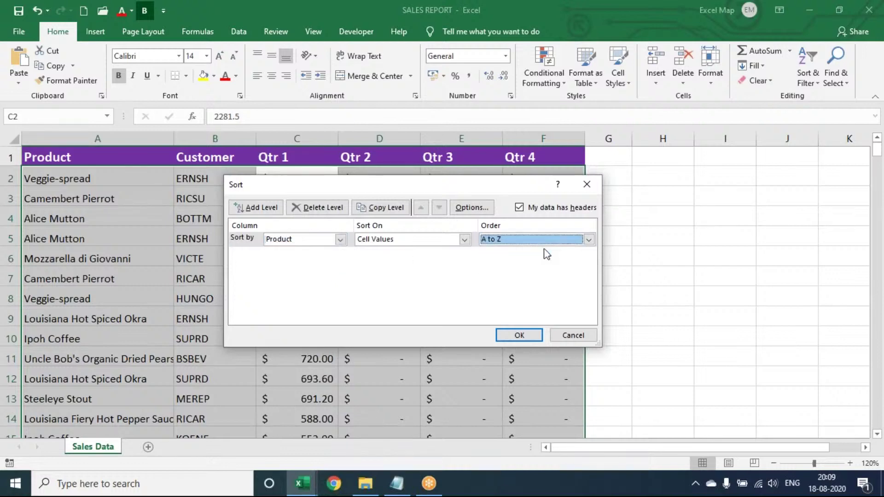
pyautogui.click(519, 336)
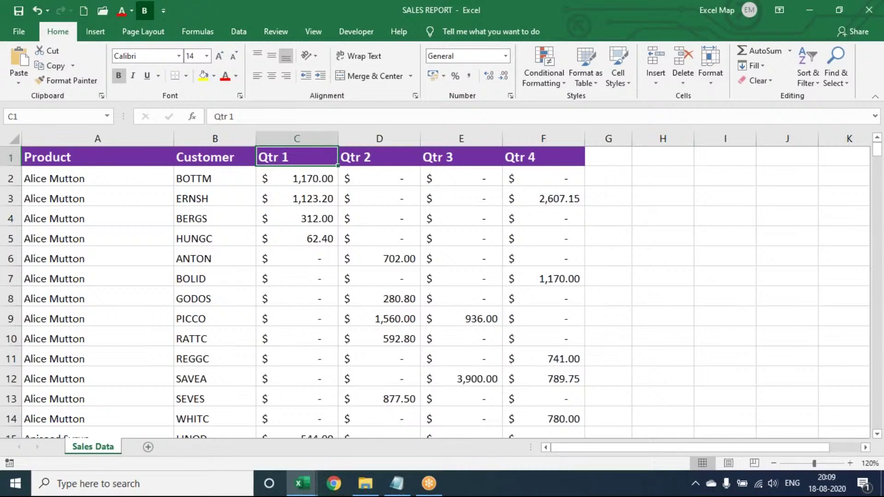
# Add a blank worksheet after Sales Data and set its zoom to 120%
pyautogui.click(297, 178)
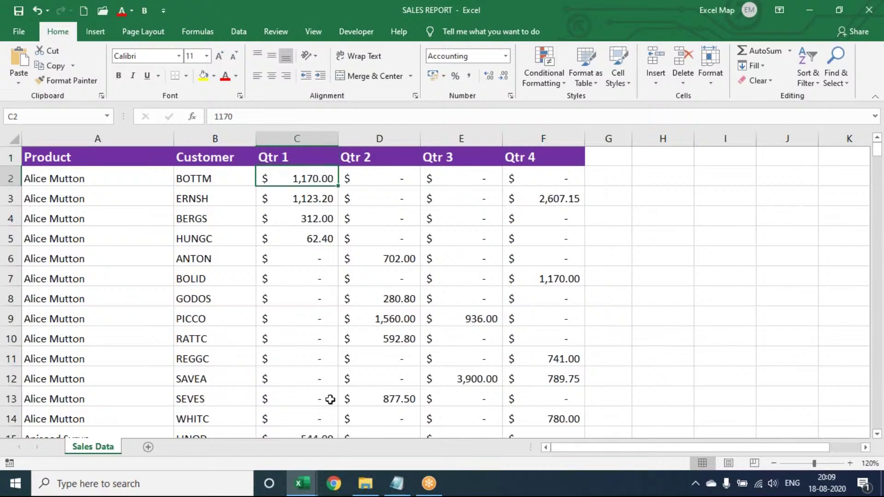
pyautogui.click(149, 448)
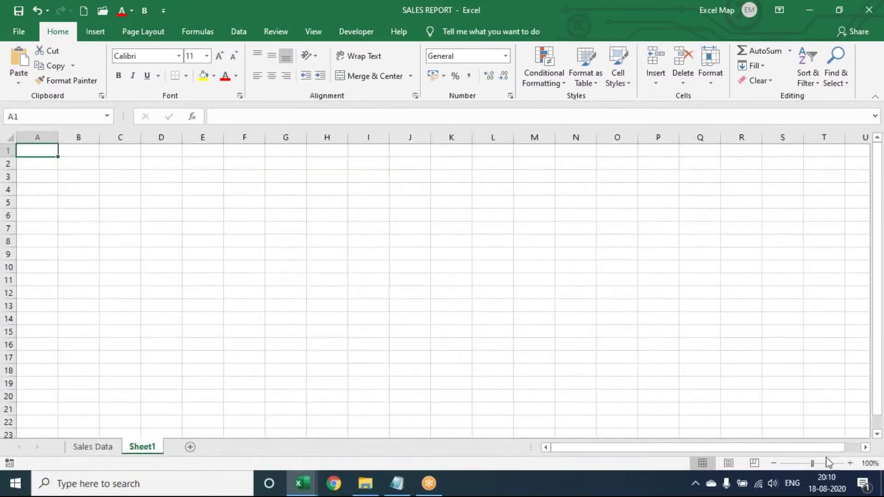
pyautogui.click(849, 463)
pyautogui.click(850, 463)
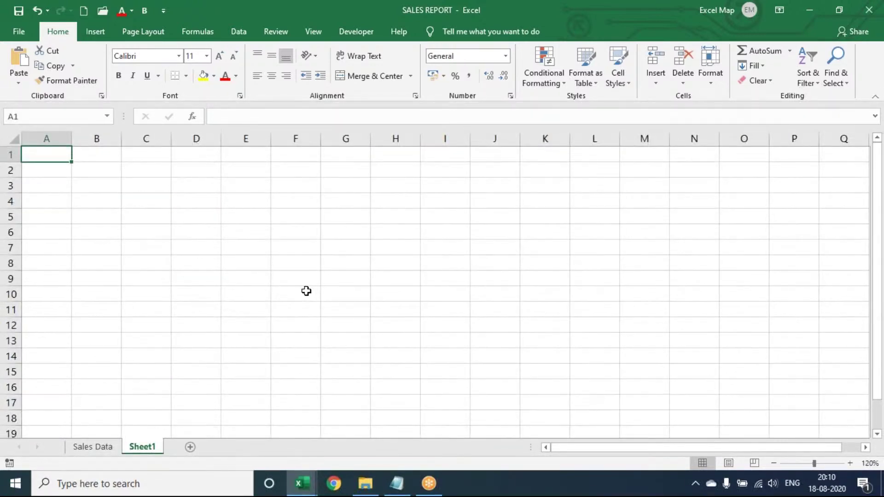
# Enter five first names in non-alphabetical order across cells A1 to E1 of Sheet1
pyautogui.write('HARAN')
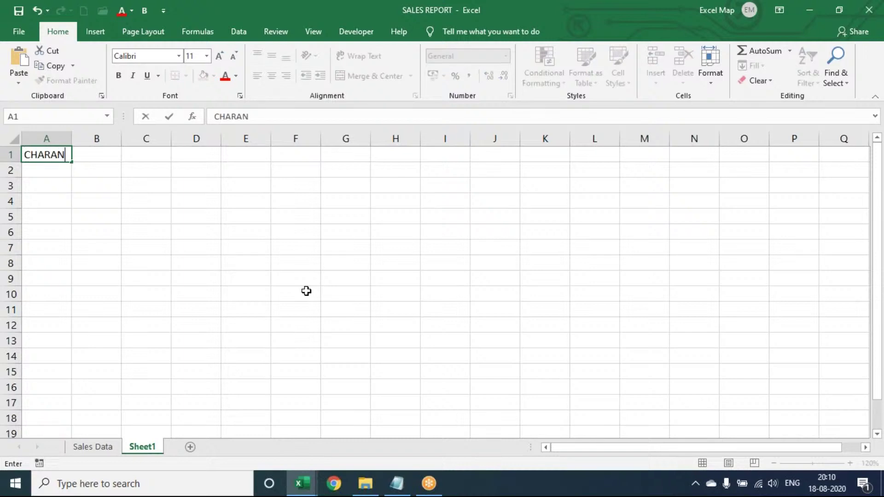
pyautogui.press('Tab')
pyautogui.write('ANIL')
pyautogui.press('Tab')
pyautogui.write('DINESH')
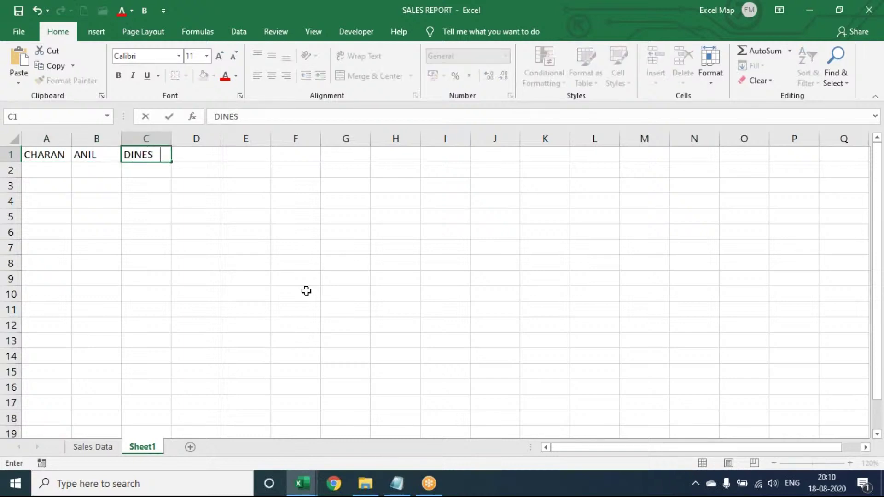
pyautogui.press('Tab')
pyautogui.write('ESHWAR')
pyautogui.press('Tab')
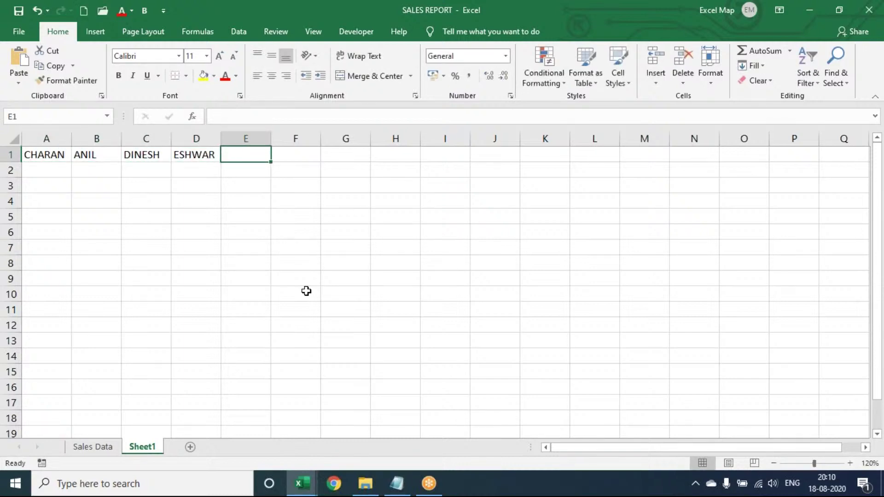
pyautogui.write('BARATH')
pyautogui.press('Return')
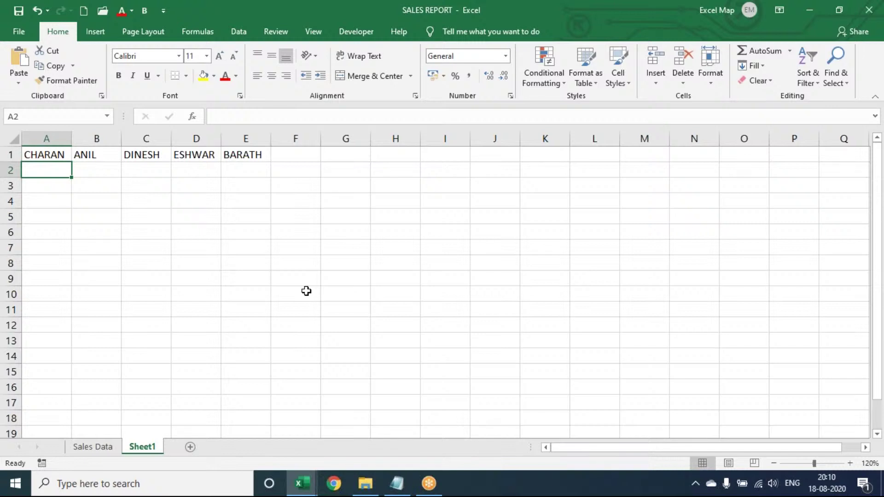
# Try to sort the names in A1:E1 with a custom sort by Column B, on cell values, in A to Z order
pyautogui.press('Up')
pyautogui.hotkey('ctrl', 'shift', 'Right')
pyautogui.hotkey('alt', 'h')
pyautogui.press('s')
pyautogui.press('u')
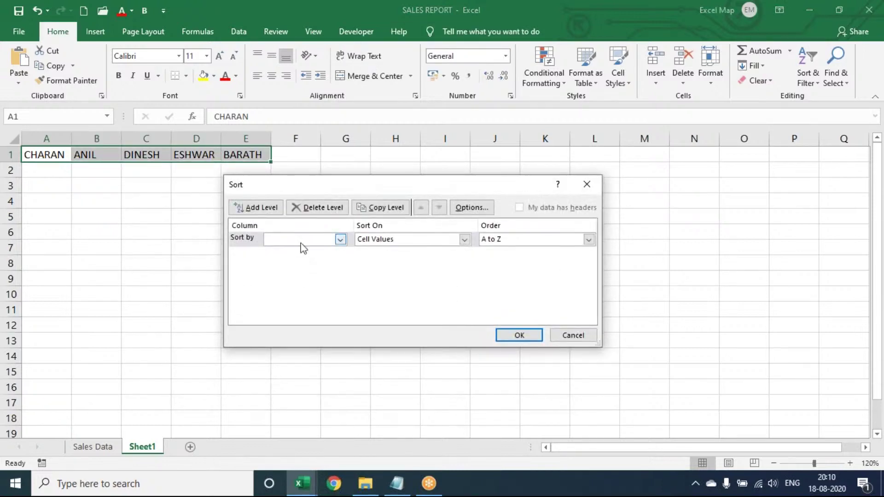
pyautogui.click(301, 243)
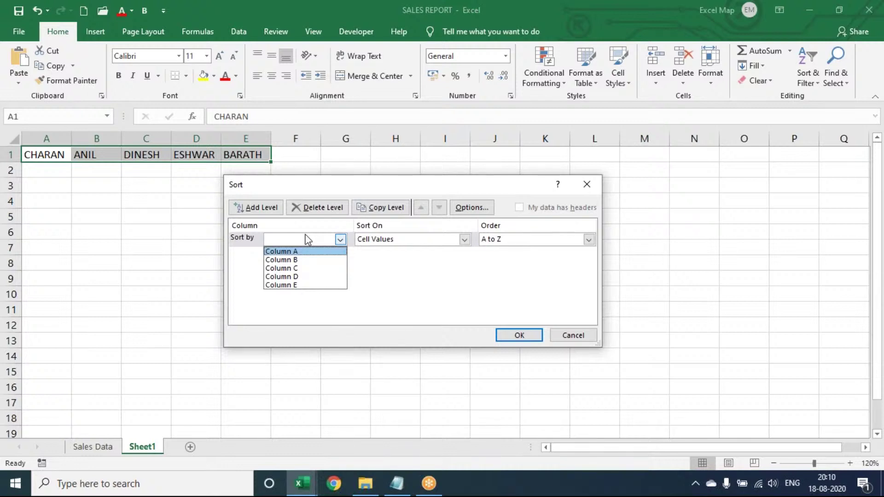
pyautogui.click(295, 260)
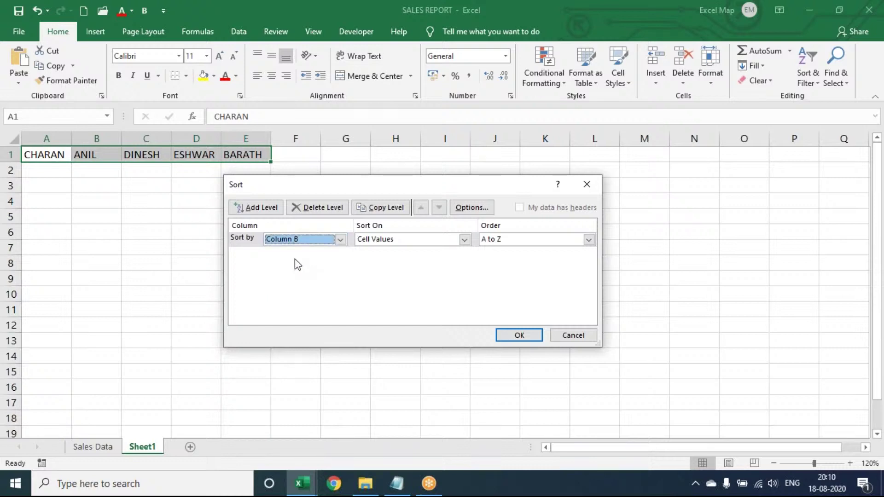
pyautogui.click(545, 241)
pyautogui.click(546, 251)
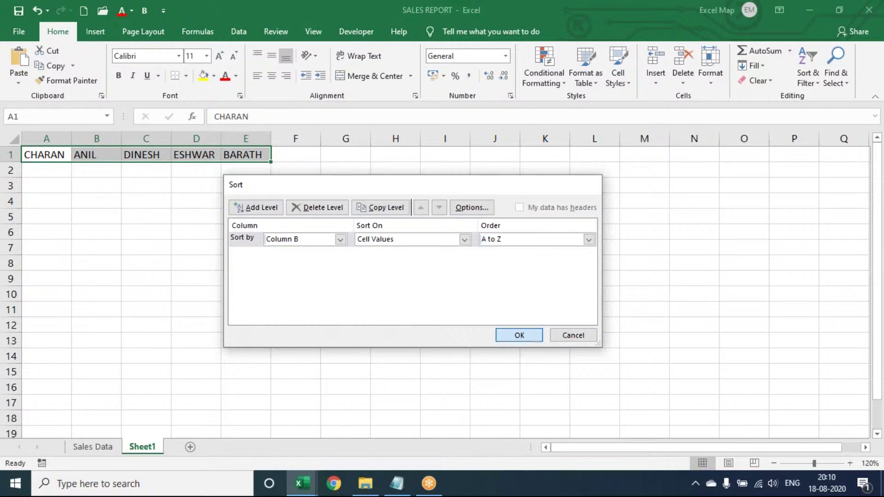
pyautogui.click(518, 335)
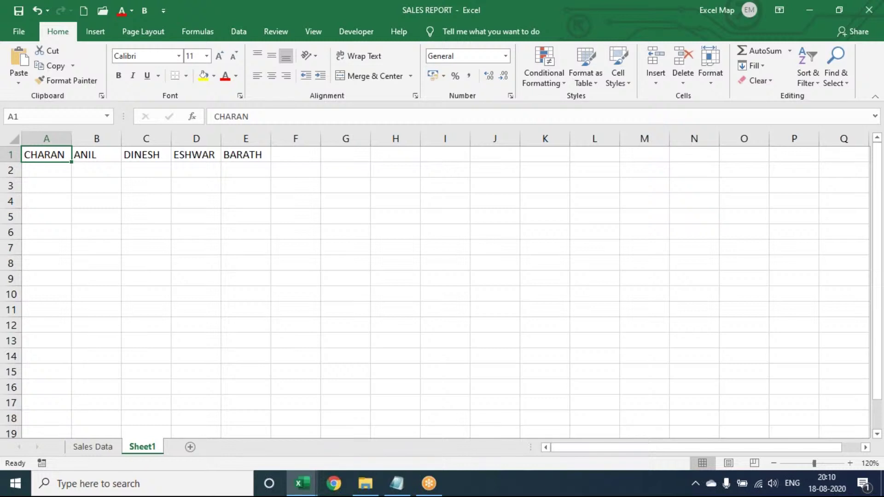
# Switch to Notepad and add the heading "Sort From Left to Right (Horizontal Sorting):" below the existing note, with a dashed line under it
pyautogui.click(397, 484)
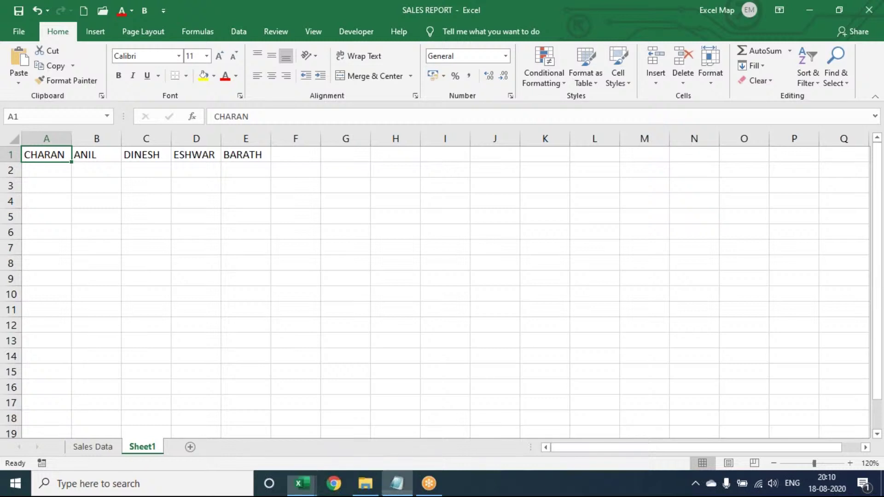
pyautogui.press('Return')
pyautogui.press('Return')
pyautogui.write('Sor')
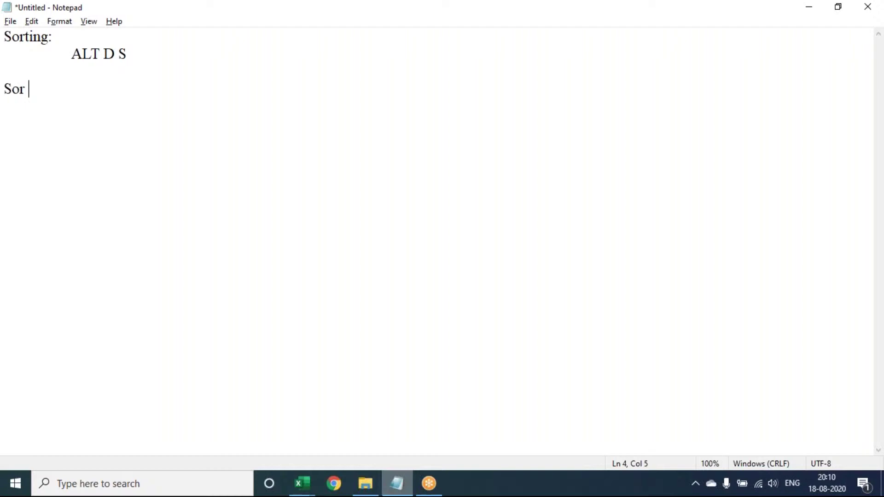
pyautogui.press('BackSpace')
pyautogui.write('t From Le')
pyautogui.write('ft to')
pyautogui.press('BackSpace')
pyautogui.write('t')
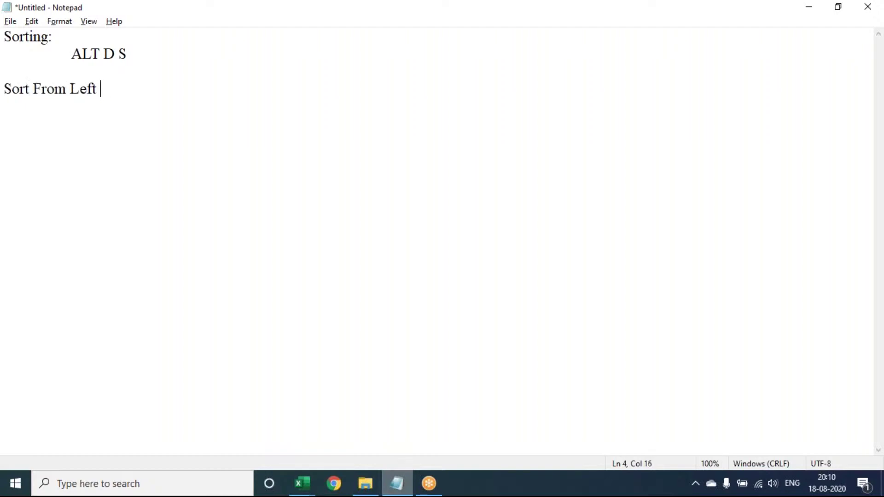
pyautogui.write('to Right (Ho')
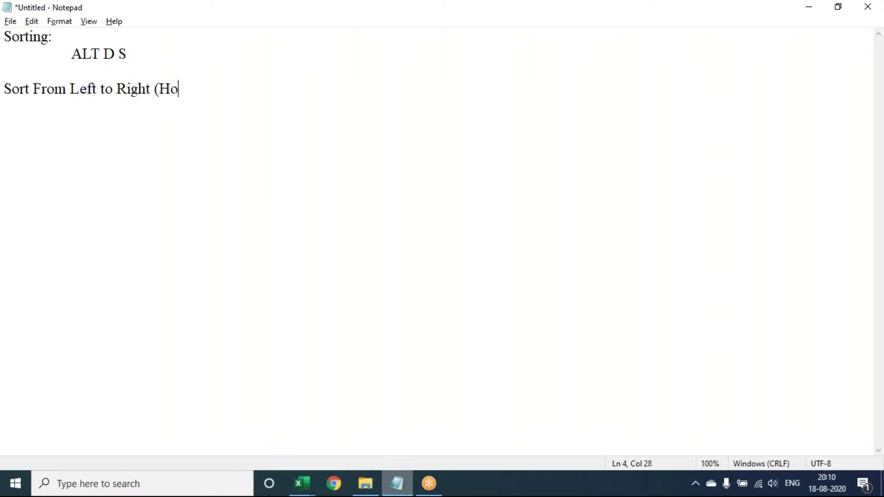
pyautogui.write('rizontal Sort')
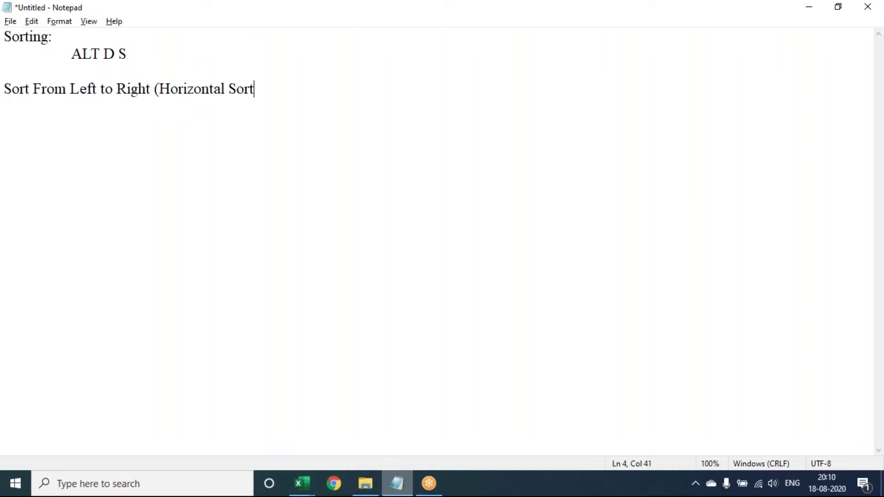
pyautogui.write('ing):')
pyautogui.press('Return')
pyautogui.write('-----------------------------------------------------')
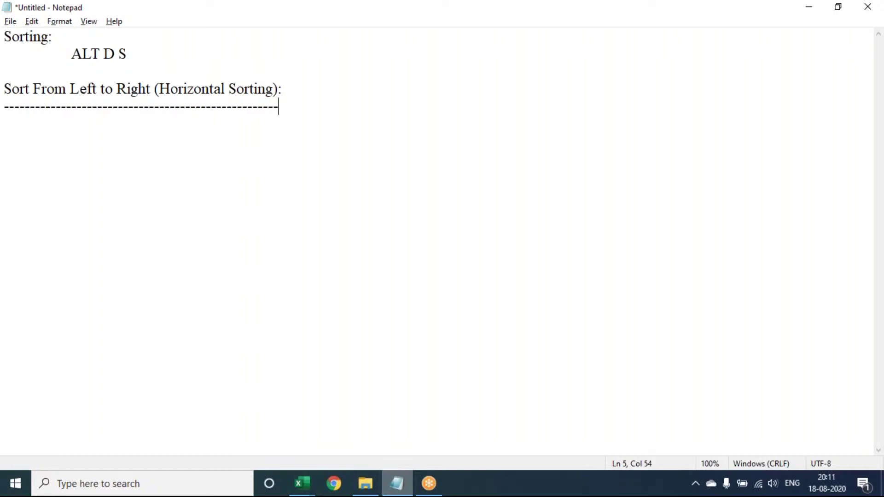
# Switch to Excel and open the custom sort settings for the names in row 1
pyautogui.hotkey('alt', 'Tab')
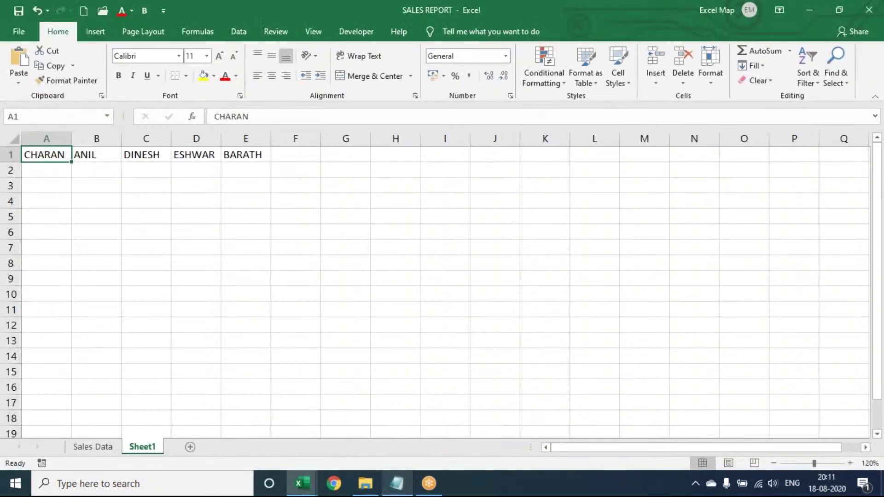
pyautogui.hotkey('alt', 'd')
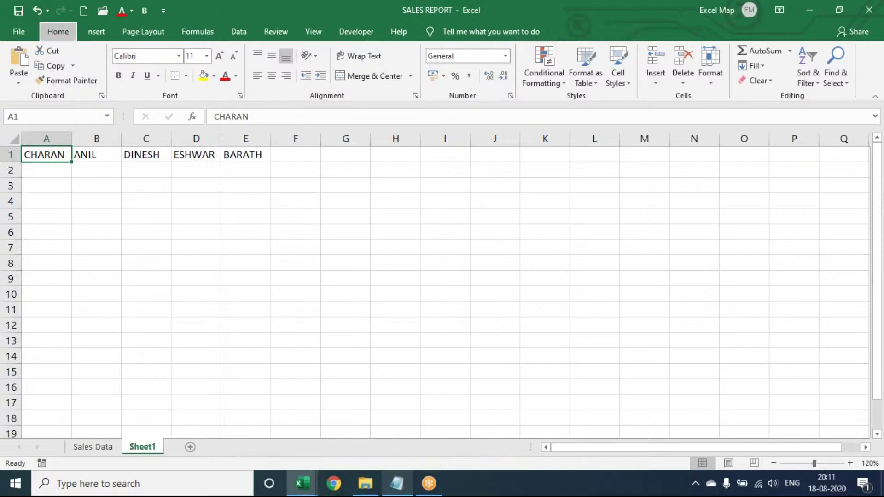
pyautogui.press('s')
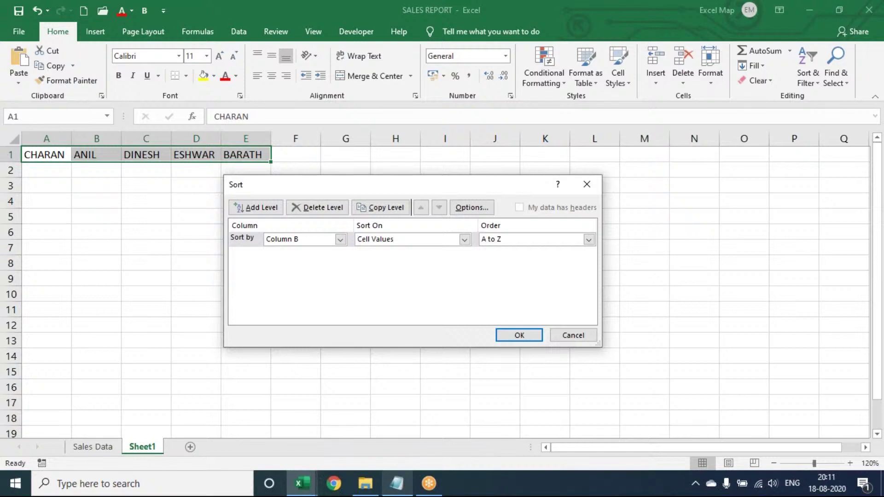
# Switch to Notepad and add the lines "-> Go to Sort" and "-> Go to Option" under the horizontal sorting heading
pyautogui.click(404, 471)
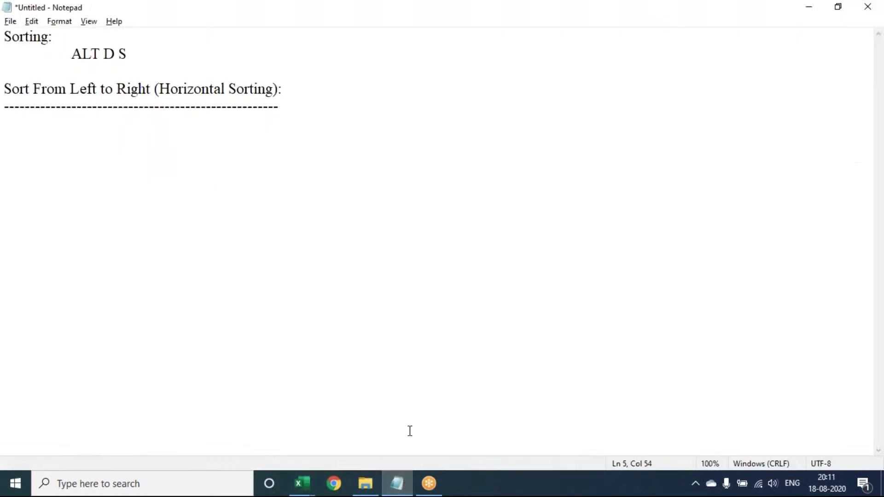
pyautogui.press('Return')
pyautogui.press('Return')
pyautogui.write('-> Go to Sort')
pyautogui.press('Return')
pyautogui.write('-')
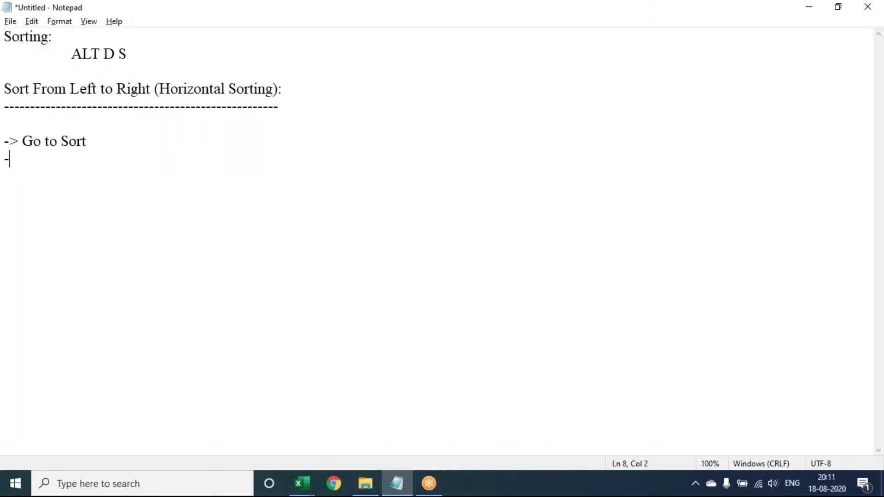
pyautogui.write('> Got')
pyautogui.press('BackSpace')
pyautogui.write('to Optio')
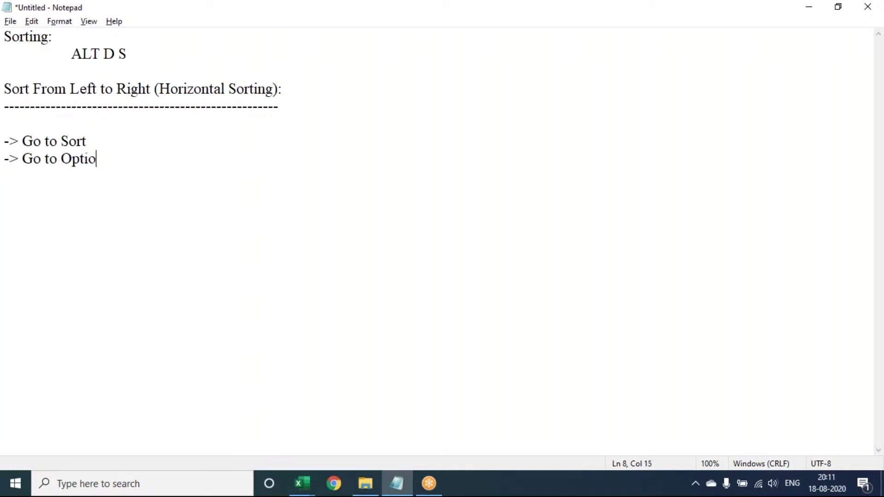
pyautogui.write('n')
# Switch to Excel and set the sort orientation for A1:E1 to Sort left to right
pyautogui.hotkey('alt', 'Tab')
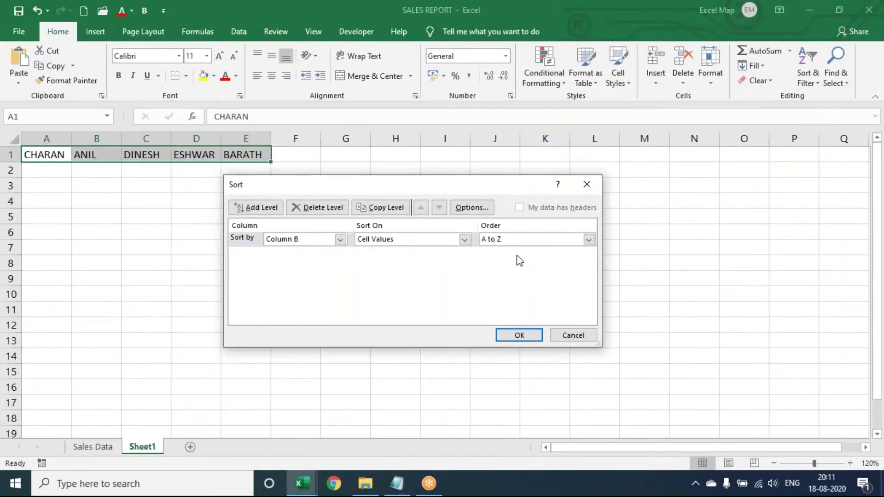
pyautogui.click(486, 212)
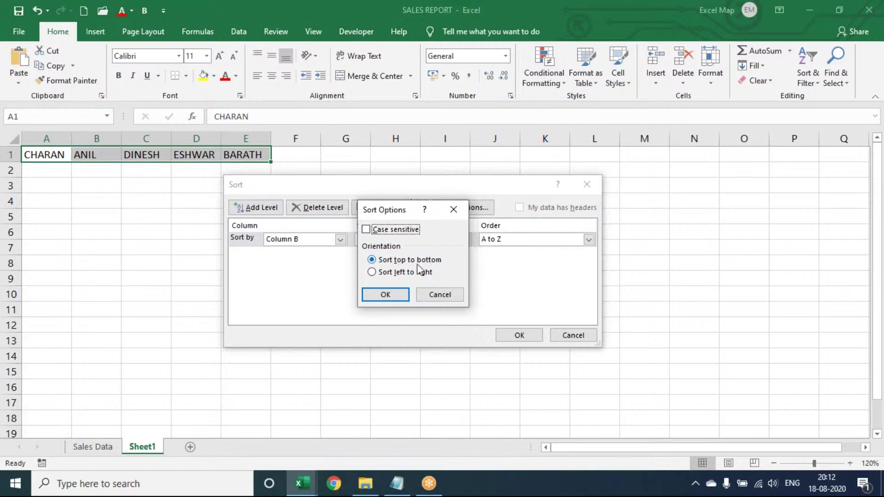
pyautogui.click(403, 272)
pyautogui.click(402, 261)
pyautogui.click(419, 274)
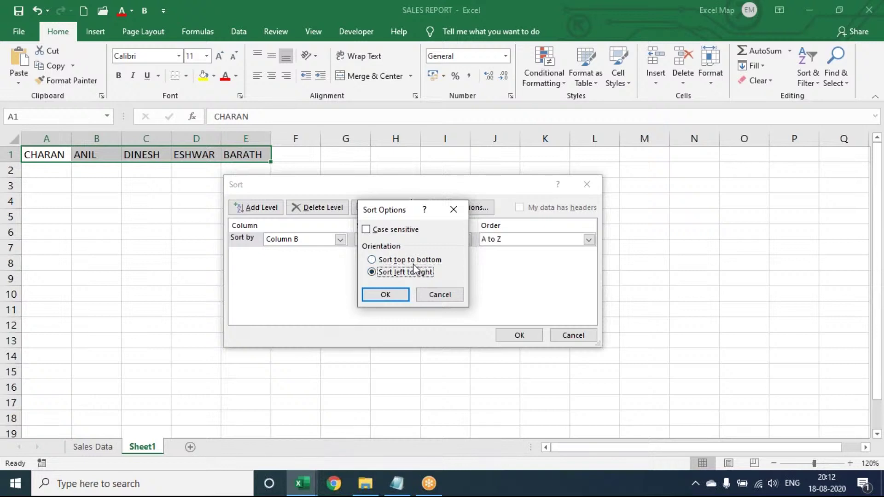
pyautogui.click(385, 295)
# Sort the names horizontally by Row 1, on cell values, in A to Z order
pyautogui.click(308, 239)
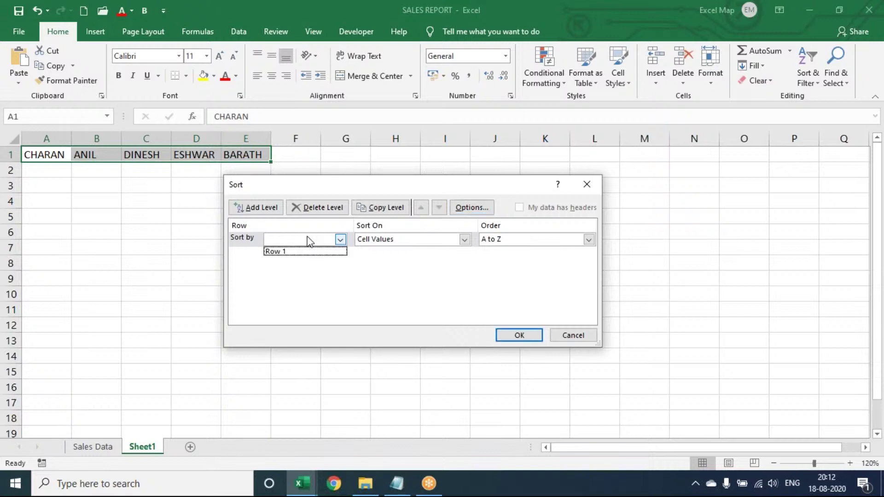
pyautogui.click(288, 252)
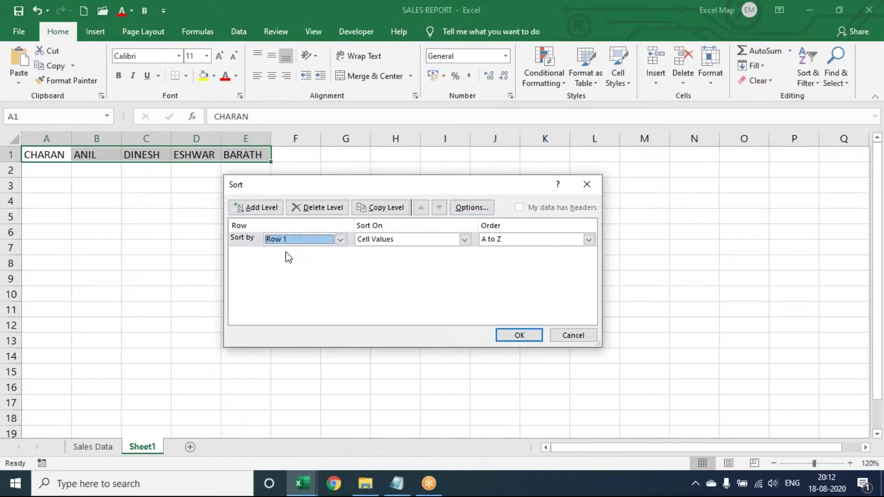
pyautogui.click(471, 208)
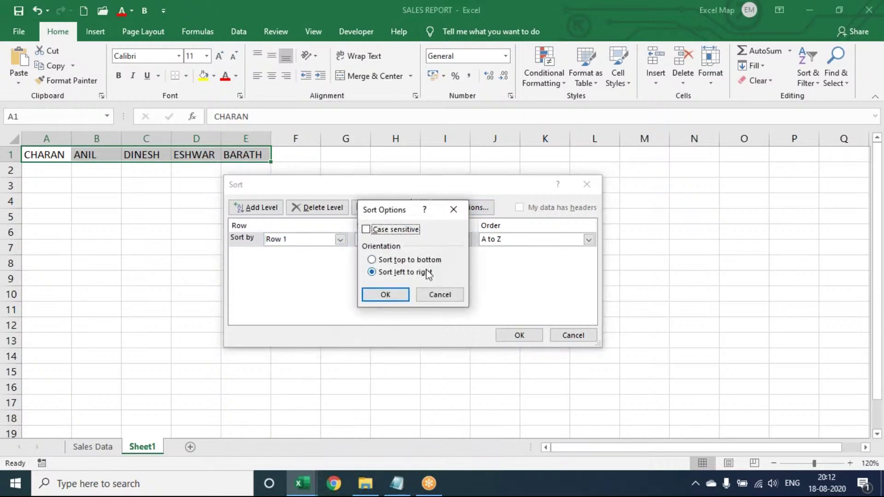
pyautogui.click(434, 296)
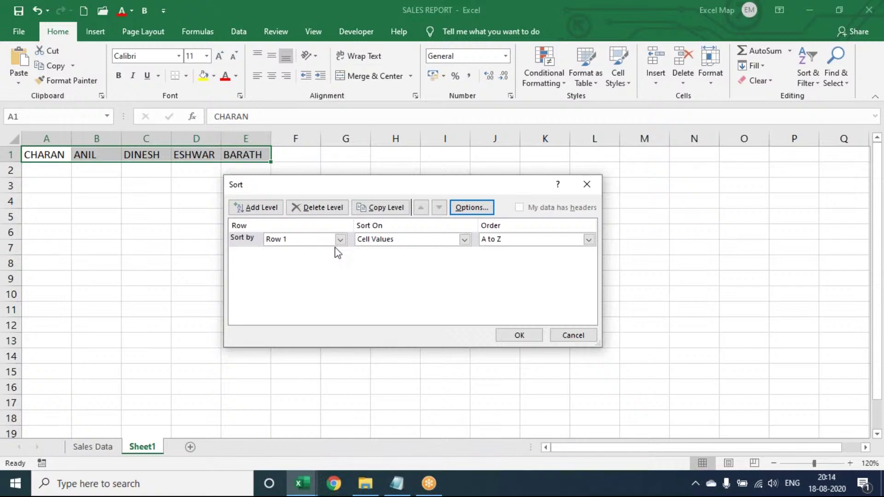
pyautogui.click(525, 337)
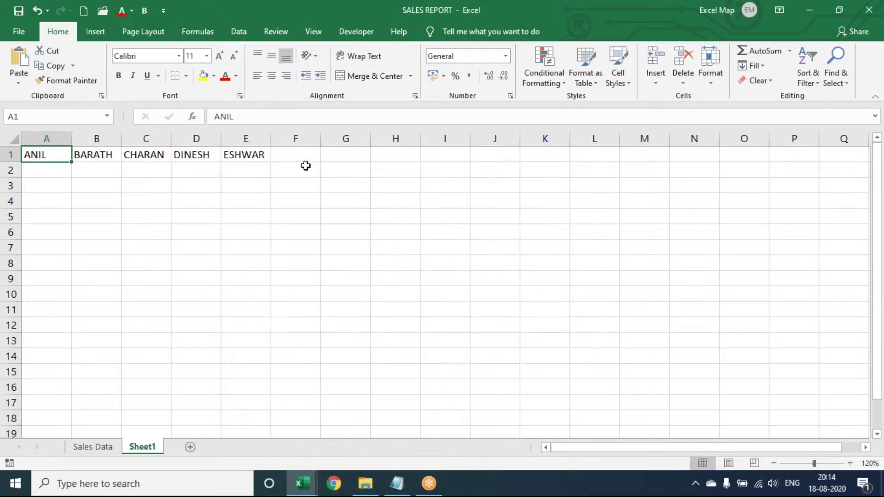
# Re-sort the names in A1:E1 from left to right by Row 1 in Z to A order
pyautogui.hotkey('alt', 'd')
pyautogui.press('s')
pyautogui.click(492, 206)
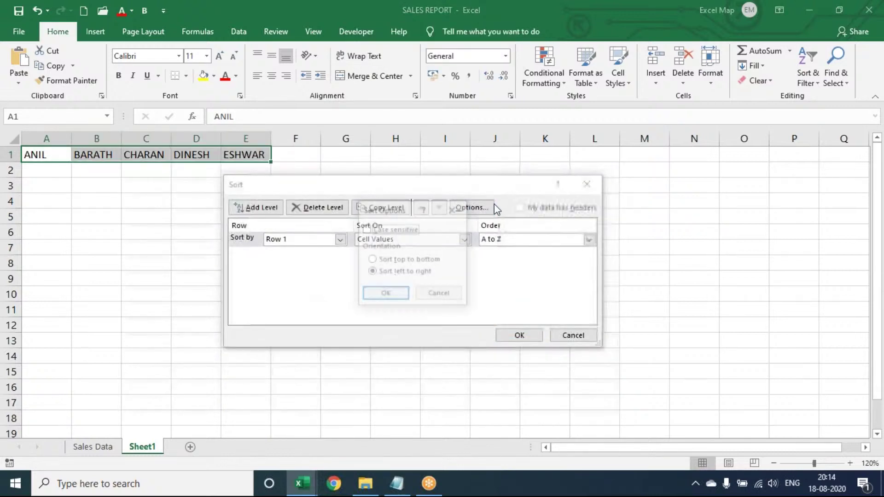
pyautogui.click(395, 296)
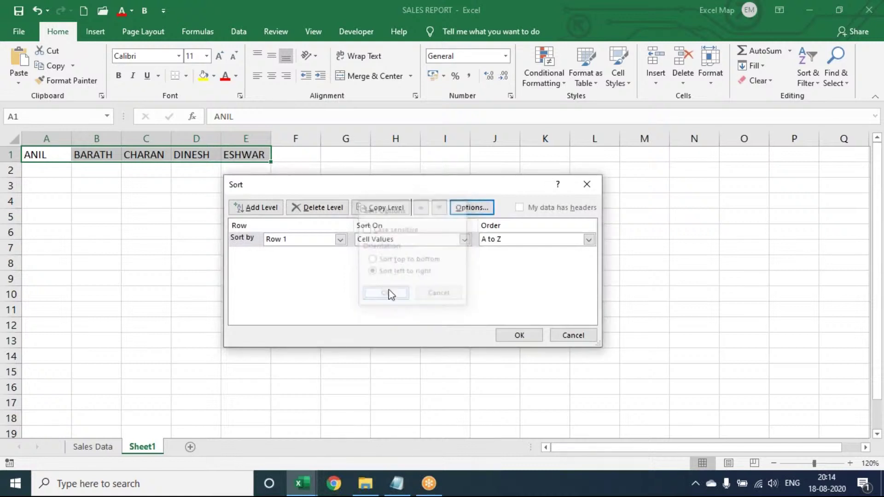
pyautogui.click(316, 243)
pyautogui.click(316, 243)
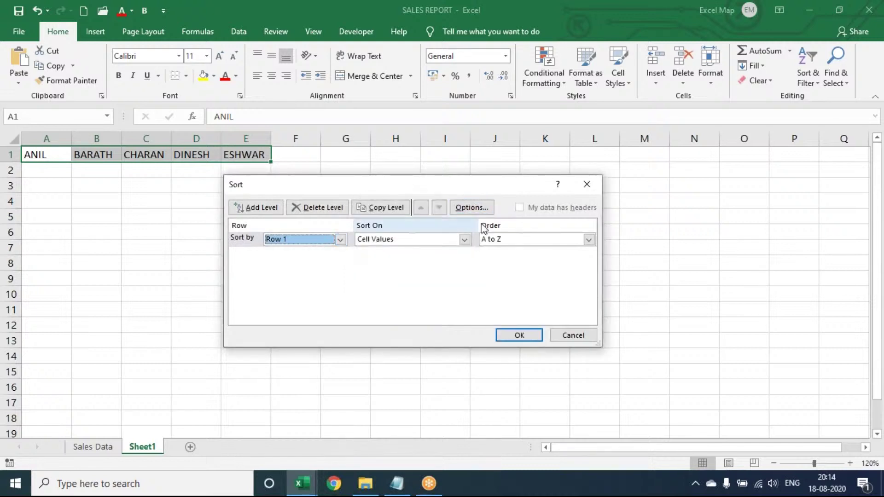
pyautogui.click(513, 243)
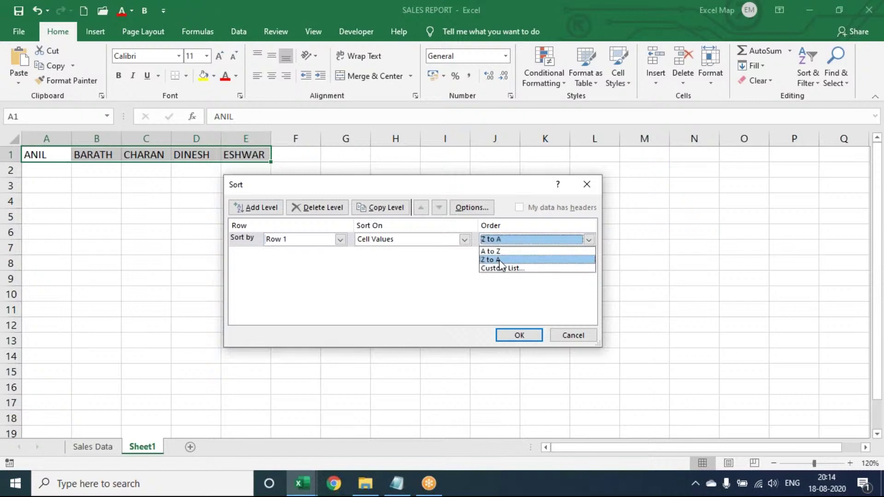
pyautogui.click(505, 258)
pyautogui.click(519, 336)
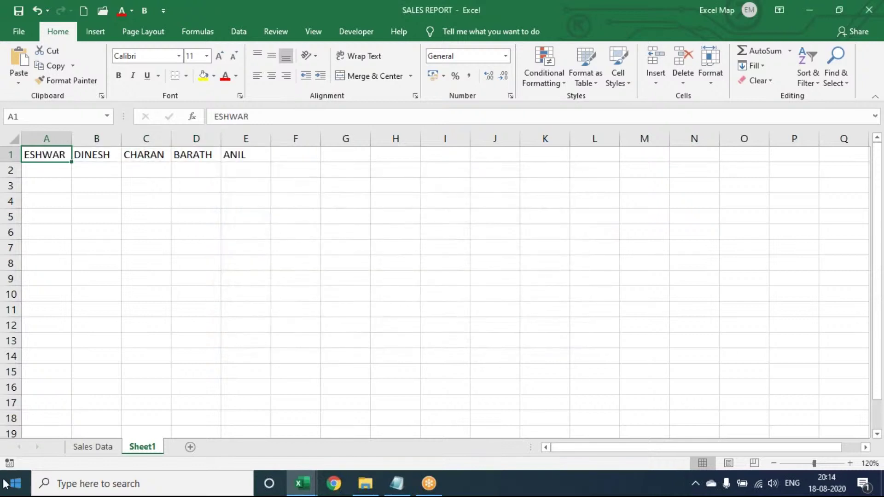
# Show the Sales Data sheet, and switch to Notepad to add a "Filter:" heading with "CTRL + SHIFT + L" indented below it
pyautogui.click(99, 445)
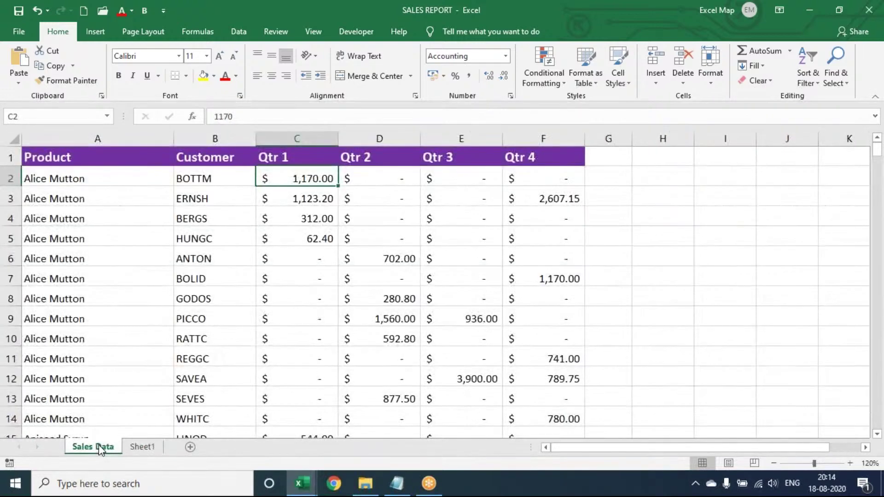
pyautogui.click(406, 488)
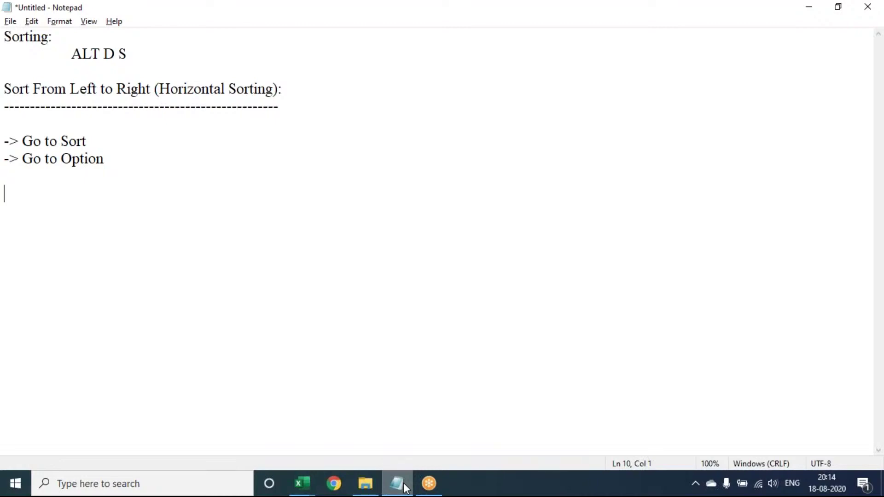
pyautogui.write('Filter:')
pyautogui.press('Return')
pyautogui.press('Tab')
pyautogui.write('CTRL + SHIFT')
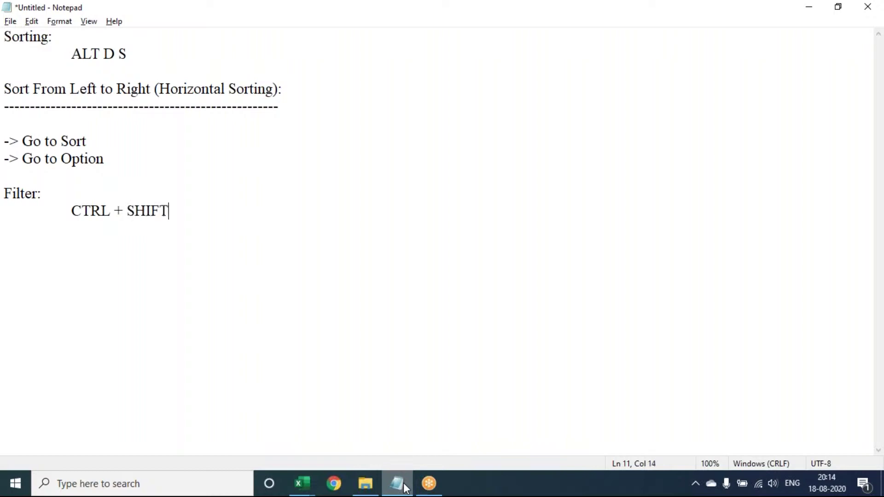
pyautogui.write(' + L')
# Add the indented lines "ALT D F F" and "ALT A T" under the Filter heading
pyautogui.press('Return')
pyautogui.press('Tab')
pyautogui.write('ALT D F F')
pyautogui.press('Return')
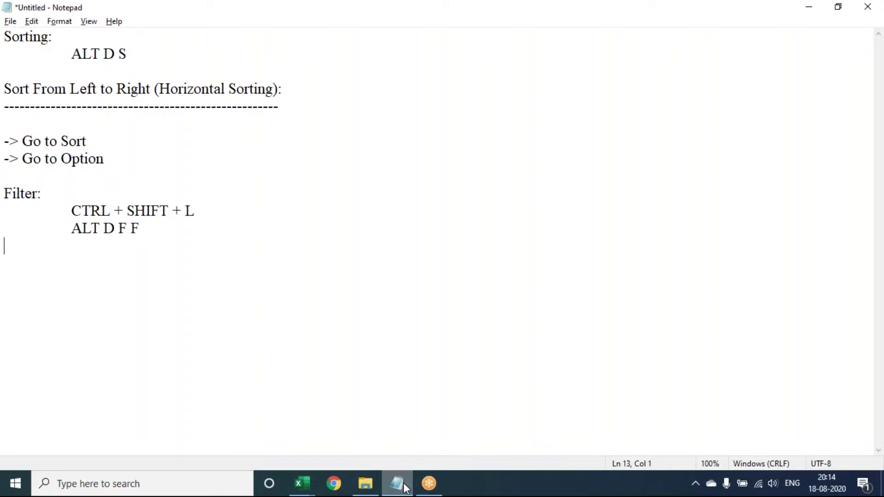
pyautogui.press('Tab')
pyautogui.write('ALT A T`')
pyautogui.press('BackSpace')
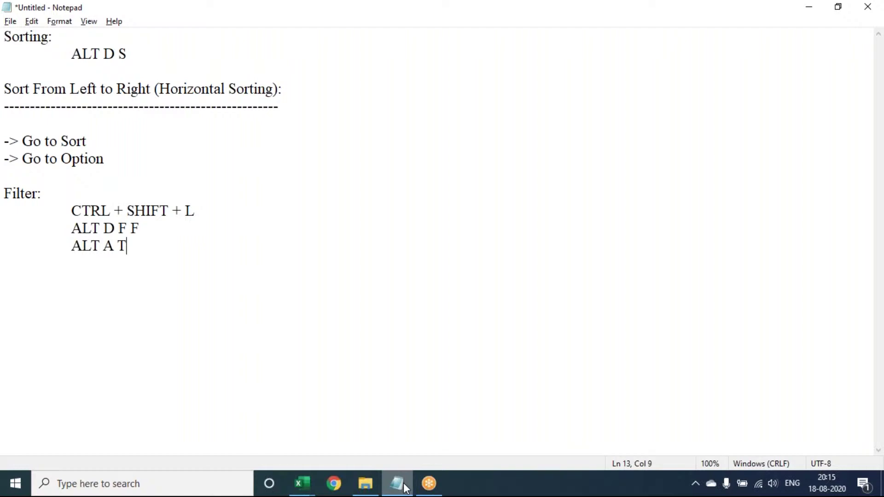
# Switch to Excel and turn on filtering for the sales table's header row
pyautogui.click(405, 487)
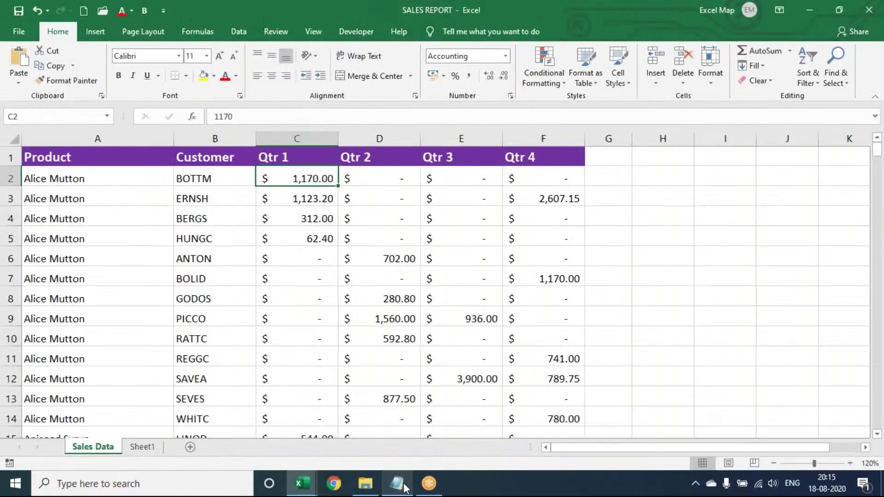
pyautogui.click(804, 78)
pyautogui.click(831, 140)
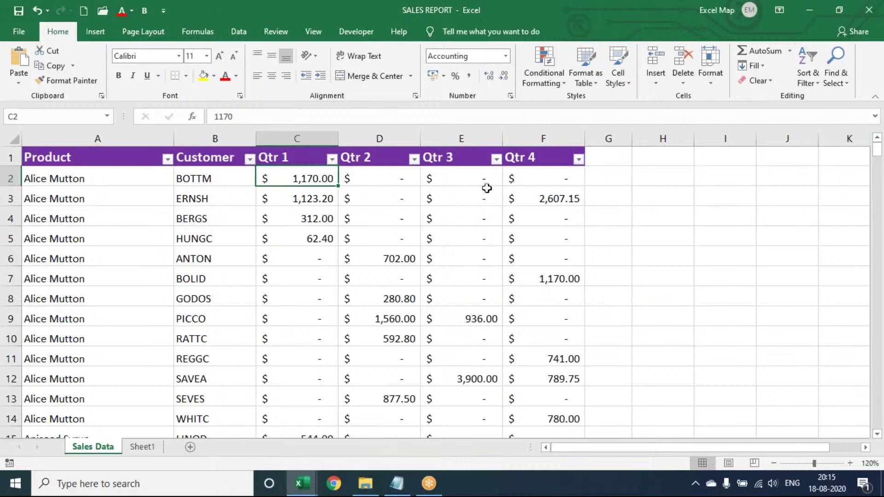
# Filter the Product column to show only Alice Mutton and Aniseed Syrup
pyautogui.click(167, 159)
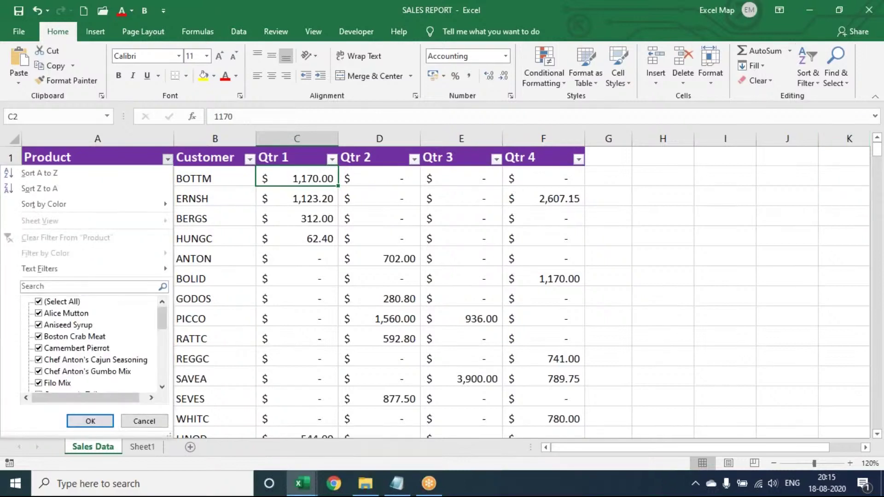
pyautogui.click(38, 302)
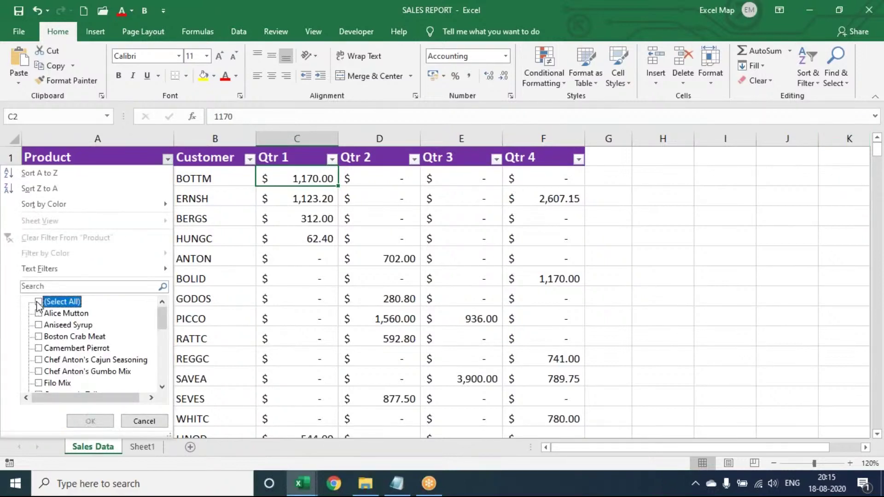
pyautogui.click(39, 313)
pyautogui.click(39, 324)
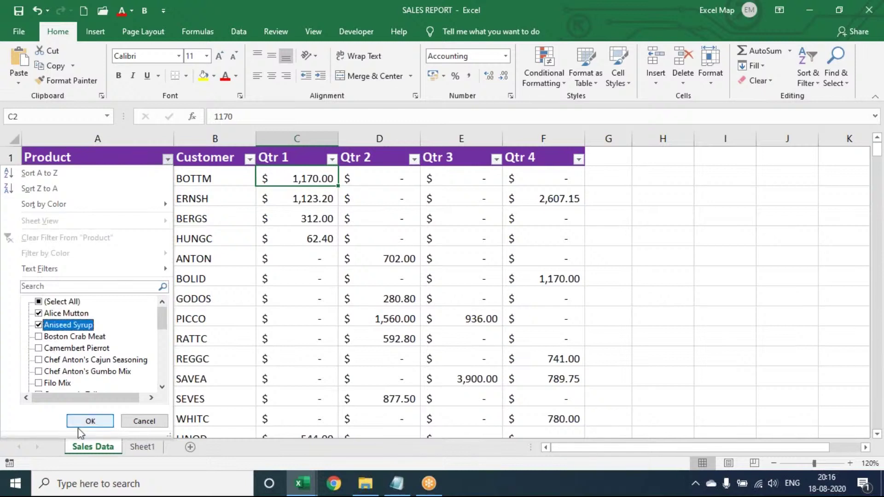
pyautogui.click(80, 423)
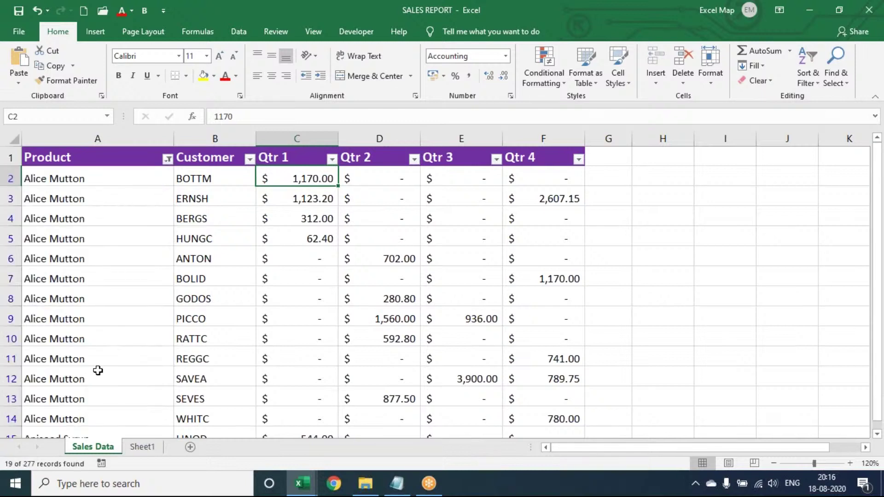
# Look through the rows filtered to the two chosen products and return to the header row
pyautogui.press('Down')
pyautogui.press('Down')
pyautogui.press('Down')
pyautogui.press('Down')
pyautogui.press('Down')
pyautogui.press('Down')
pyautogui.press('Down')
pyautogui.press('Down')
pyautogui.press('Down')
pyautogui.press('Down')
pyautogui.press('Down')
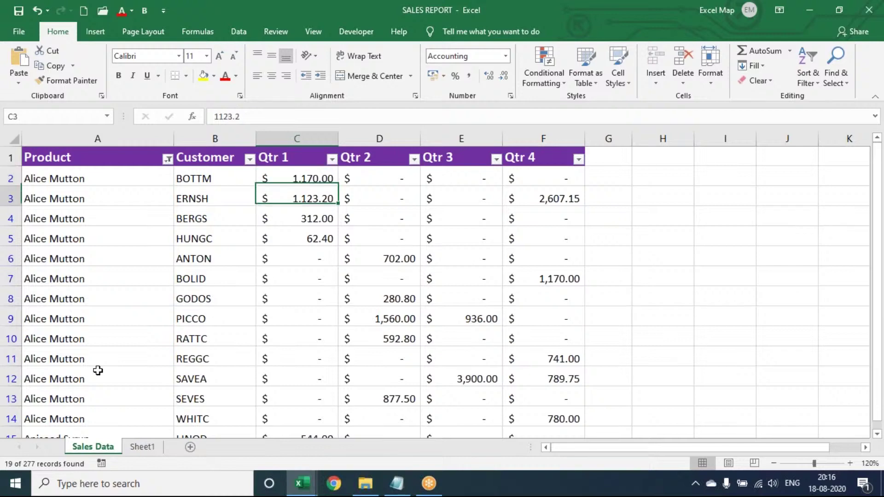
pyautogui.press('Down')
pyautogui.press('Down')
pyautogui.press('Down')
pyautogui.press('Down')
pyautogui.press('Down')
pyautogui.press('Down')
pyautogui.press('Down')
pyautogui.press('Down')
pyautogui.press('Down')
pyautogui.press('Down')
pyautogui.press('Down')
pyautogui.press('Down')
pyautogui.press('Down')
pyautogui.press('Down')
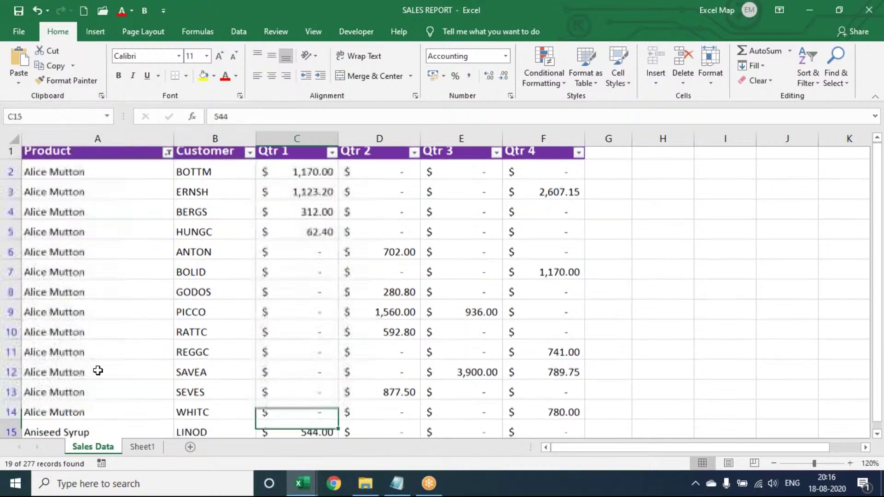
pyautogui.press('Up')
pyautogui.press('Up')
pyautogui.press('Up')
pyautogui.press('Up')
pyautogui.press('Up')
pyautogui.press('Up')
pyautogui.press('Up')
pyautogui.press('Up')
pyautogui.press('Up')
pyautogui.press('Up')
pyautogui.press('Up')
pyautogui.press('Up')
pyautogui.press('Up')
pyautogui.press('Up')
pyautogui.press('Up')
pyautogui.press('Up')
pyautogui.press('Up')
pyautogui.press('Up')
pyautogui.press('Up')
pyautogui.press('Up')
pyautogui.hotkey('ctrl', 'Up')
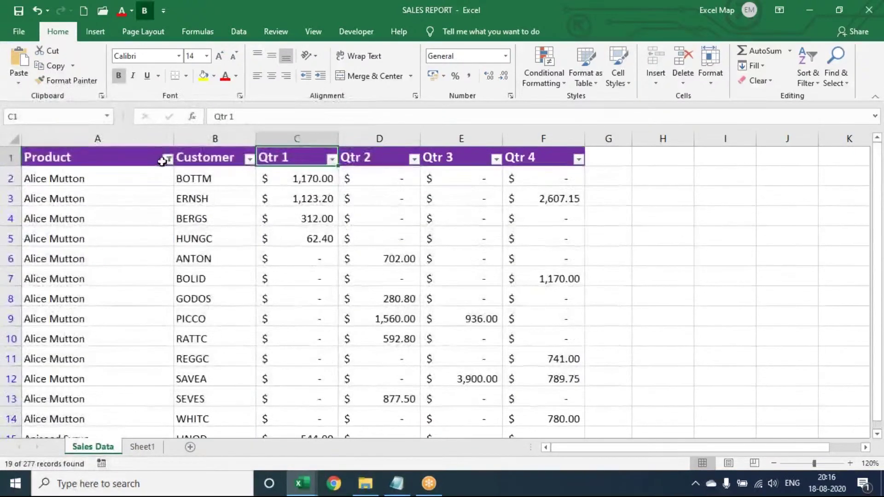
# Show all products again by selecting every value in the Product filter
pyautogui.click(167, 158)
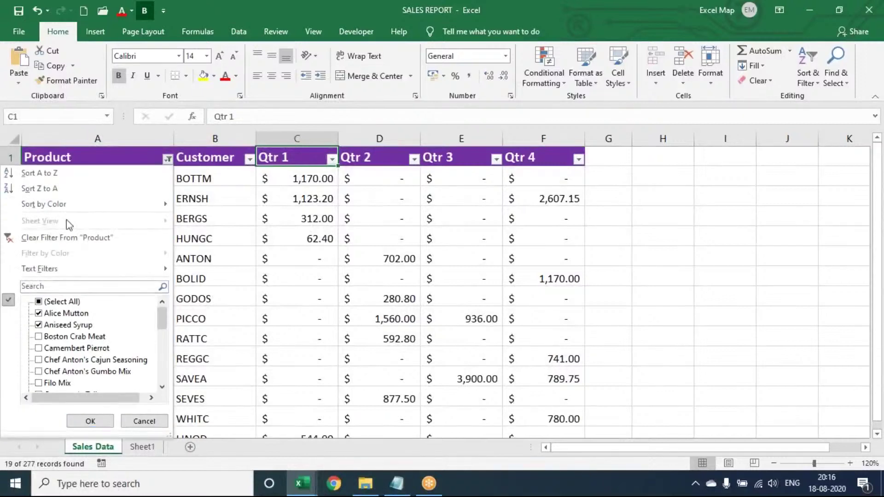
pyautogui.click(39, 302)
pyautogui.click(91, 421)
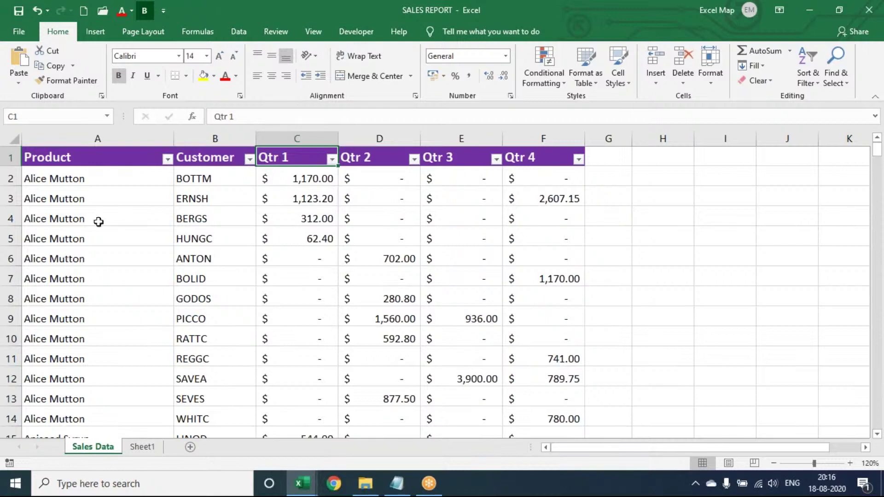
# Filter the Customer column to show only ALFKI, ANATR and ANTON
pyautogui.click(249, 159)
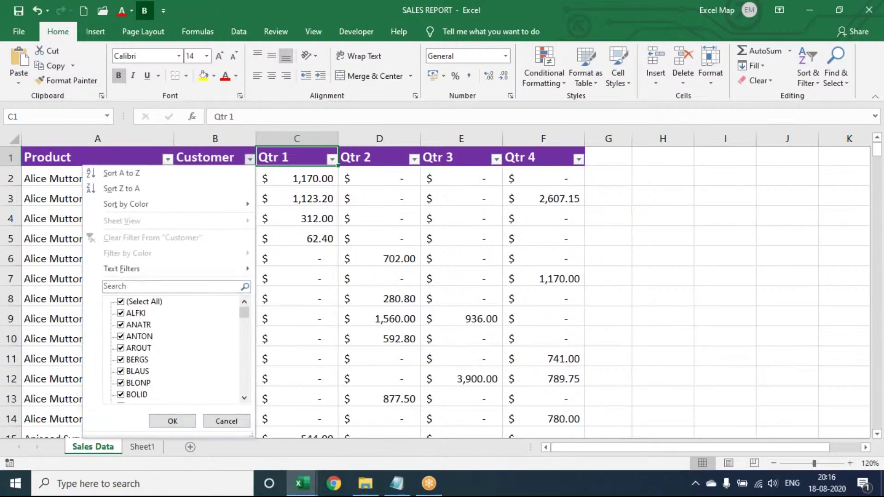
pyautogui.click(121, 302)
pyautogui.click(120, 313)
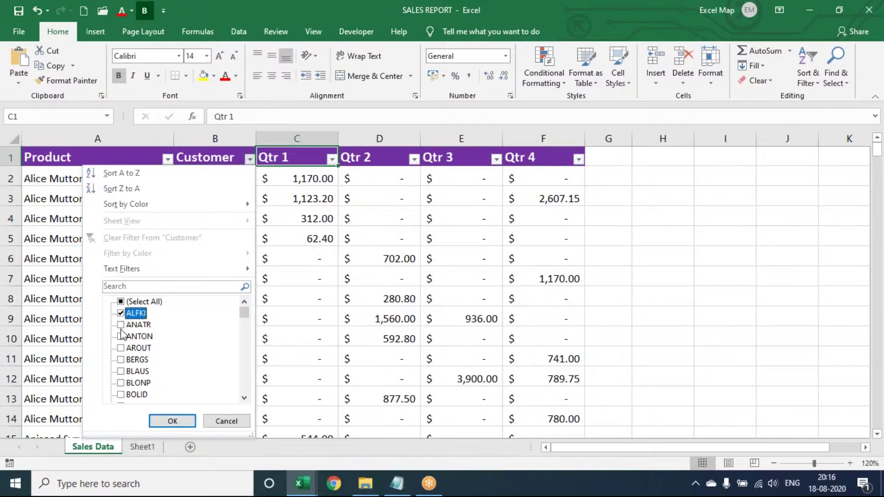
pyautogui.click(121, 324)
pyautogui.click(120, 336)
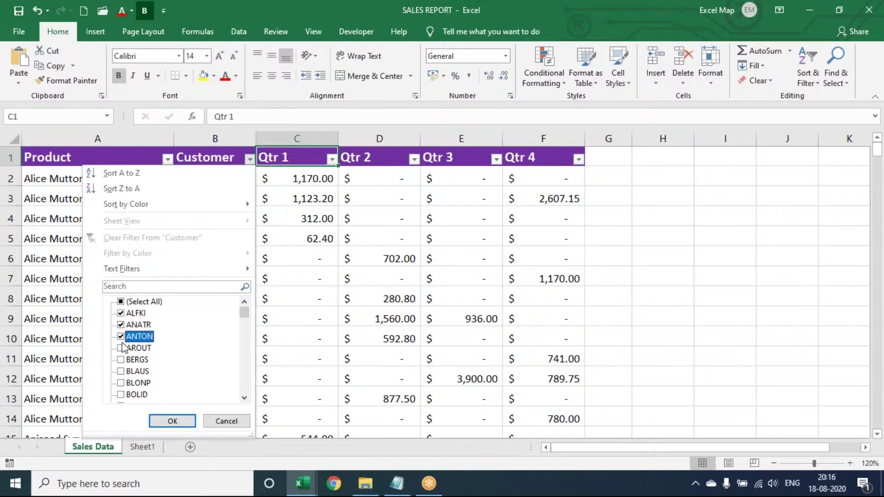
pyautogui.click(168, 420)
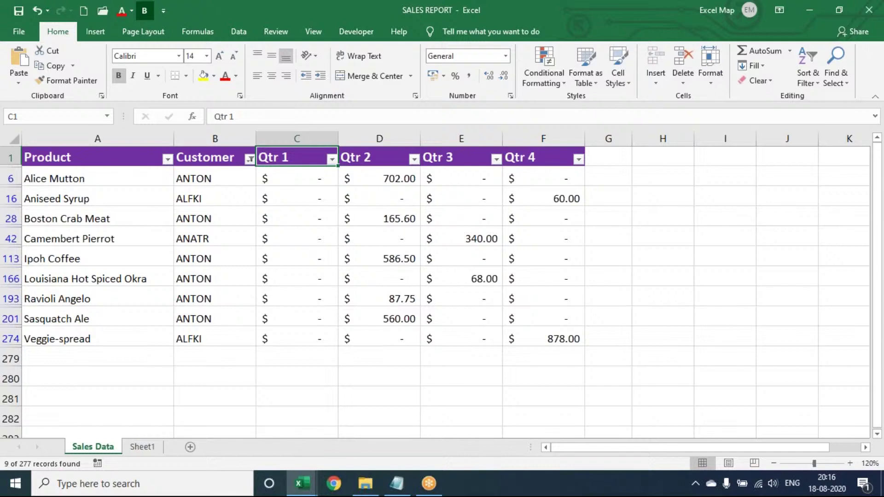
# Show all customers again by selecting every value in the Customer filter
pyautogui.click(249, 159)
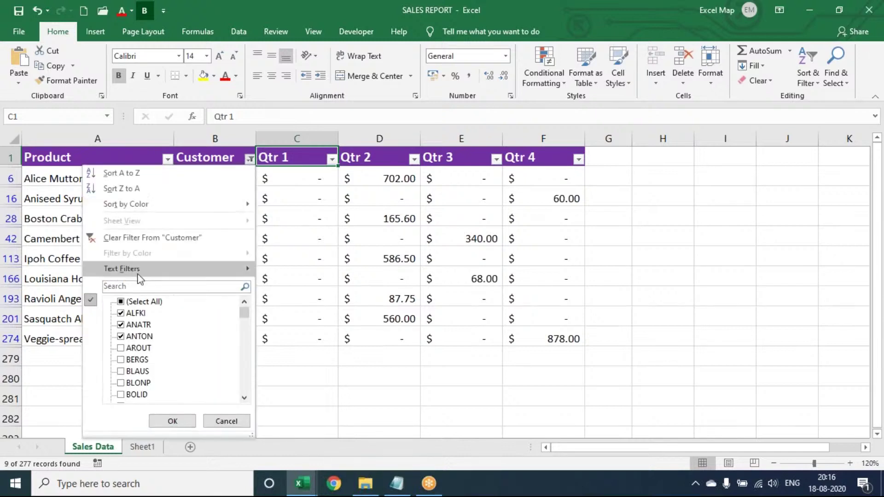
pyautogui.click(120, 301)
pyautogui.click(172, 421)
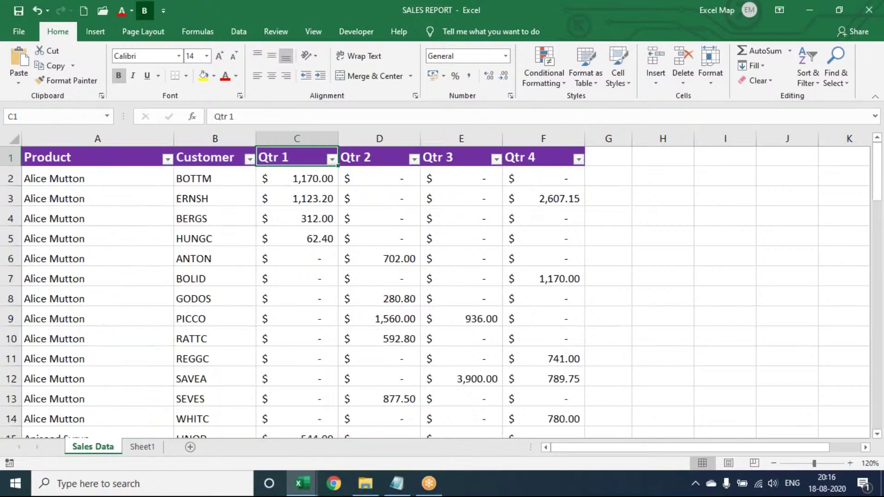
# Turn filtering off for the sales table and switch it back on
pyautogui.click(807, 76)
pyautogui.click(813, 144)
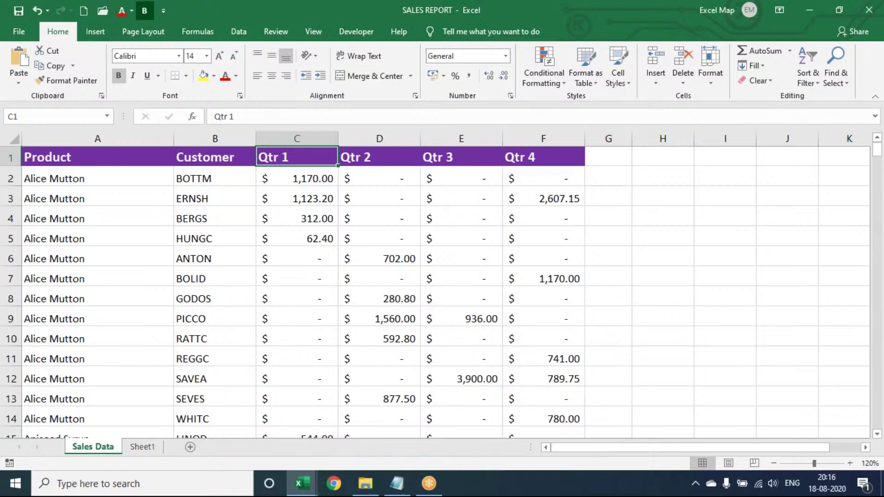
pyautogui.hotkey('ctrl', 'shift', 'l')
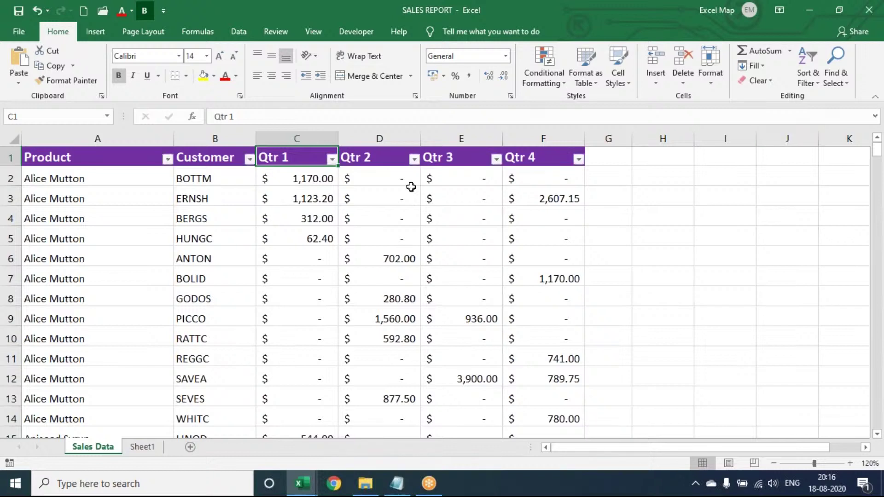
# Apply a text filter to the Product column for names that begin with "A"
pyautogui.click(171, 159)
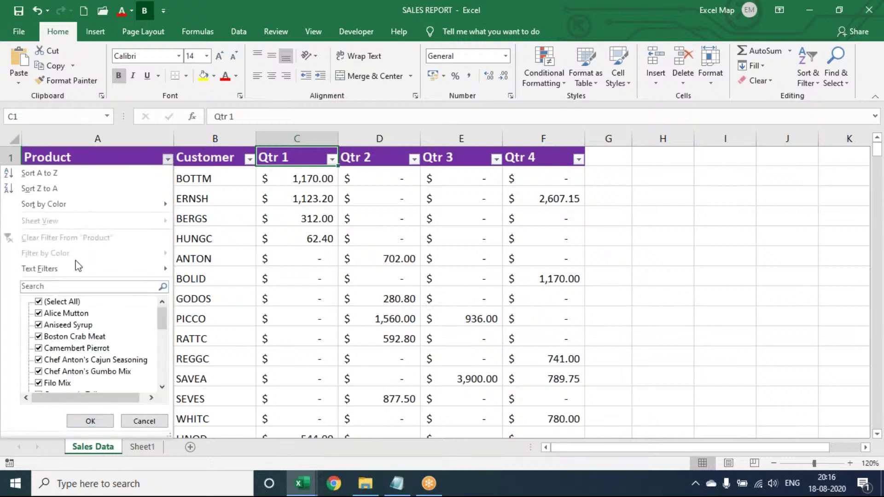
pyautogui.moveTo(73, 265)
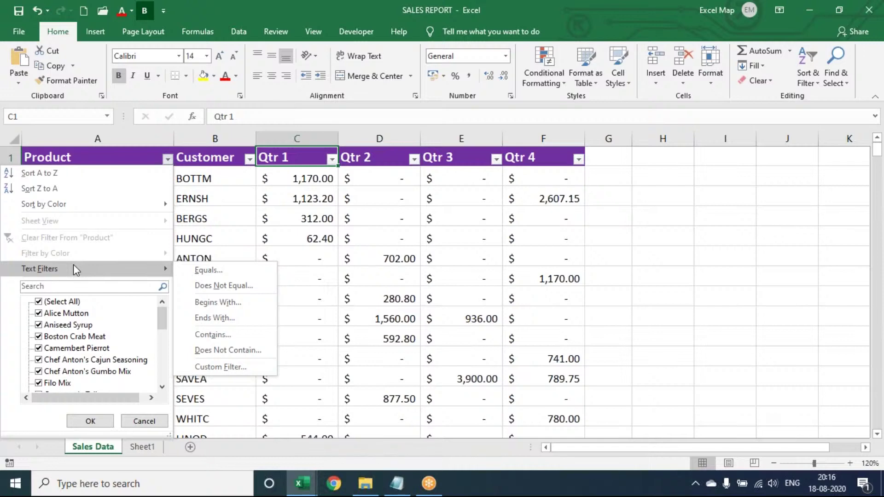
pyautogui.click(223, 304)
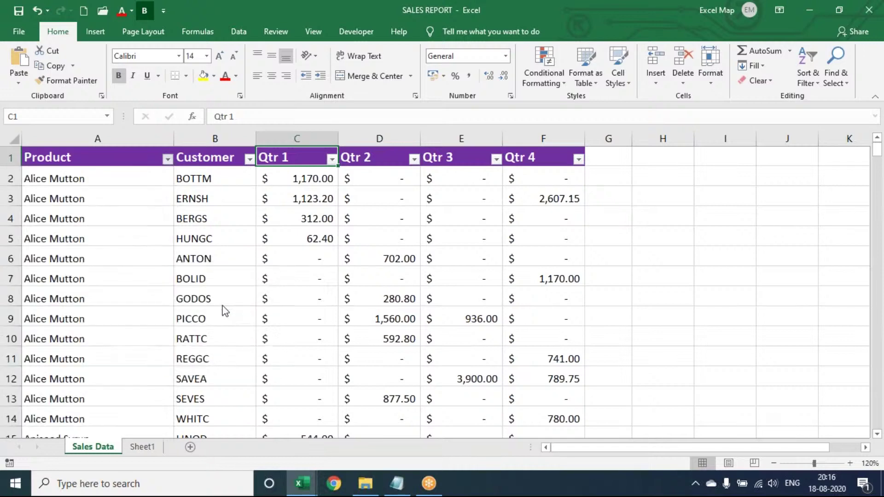
pyautogui.write('A')
pyautogui.click(559, 312)
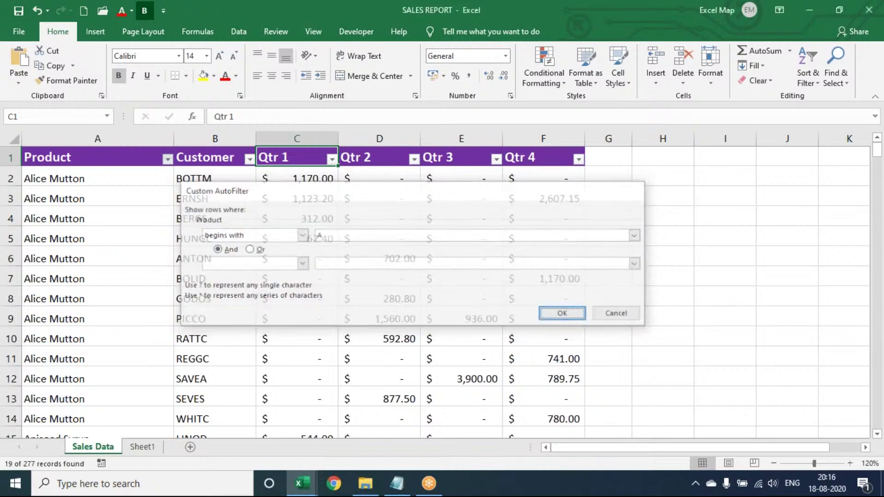
# Look through the rows whose product begins with A and return to the header row
pyautogui.press('Down')
pyautogui.press('Down')
pyautogui.press('Down')
pyautogui.press('Down')
pyautogui.press('Down')
pyautogui.press('Down')
pyautogui.press('Down')
pyautogui.press('Down')
pyautogui.press('Down')
pyautogui.press('Down')
pyautogui.press('Down')
pyautogui.press('Down')
pyautogui.press('Down')
pyautogui.press('Down')
pyautogui.press('Down')
pyautogui.press('Down')
pyautogui.press('Down')
pyautogui.press('Down')
pyautogui.press('Down')
pyautogui.press('Down')
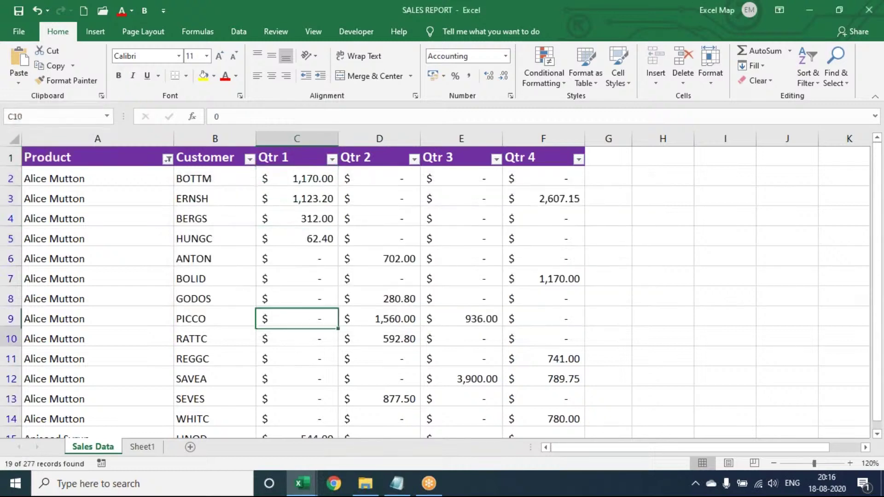
pyautogui.press('Up')
pyautogui.press('Up')
pyautogui.press('Up')
pyautogui.press('Up')
pyautogui.press('Up')
pyautogui.press('Up')
pyautogui.press('Up')
pyautogui.press('Up')
pyautogui.press('Up')
pyautogui.press('Up')
pyautogui.press('Up')
pyautogui.press('Up')
pyautogui.press('Up')
pyautogui.press('Up')
pyautogui.press('Up')
pyautogui.press('Up')
pyautogui.press('Up')
pyautogui.press('Up')
pyautogui.press('Up')
pyautogui.press('Up')
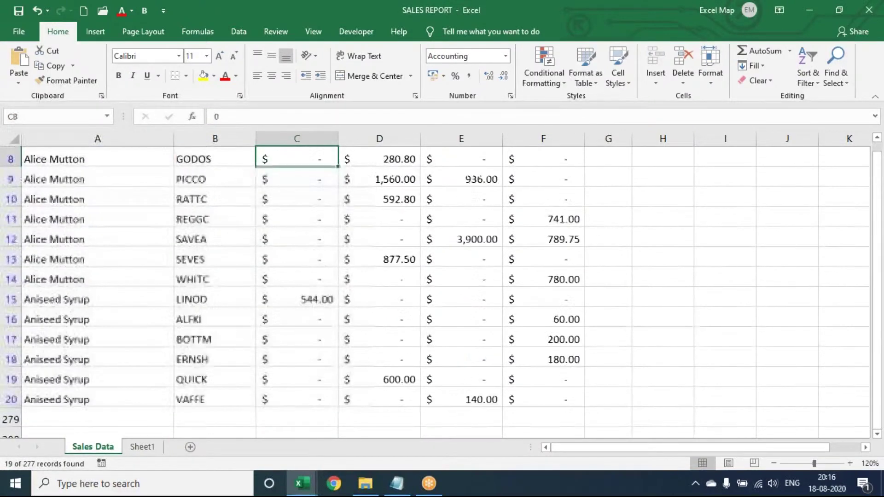
pyautogui.press('Up')
pyautogui.press('Up')
pyautogui.press('Up')
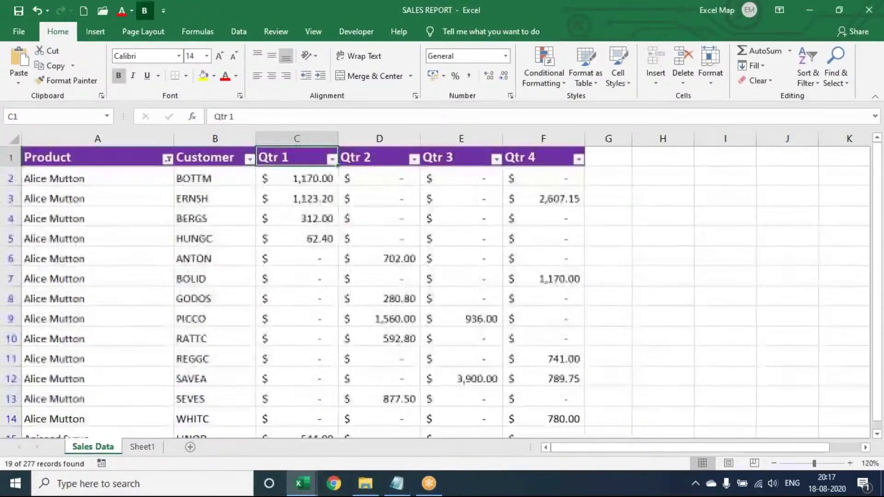
# Change the Product text filter to names that end with "mix"
pyautogui.click(167, 158)
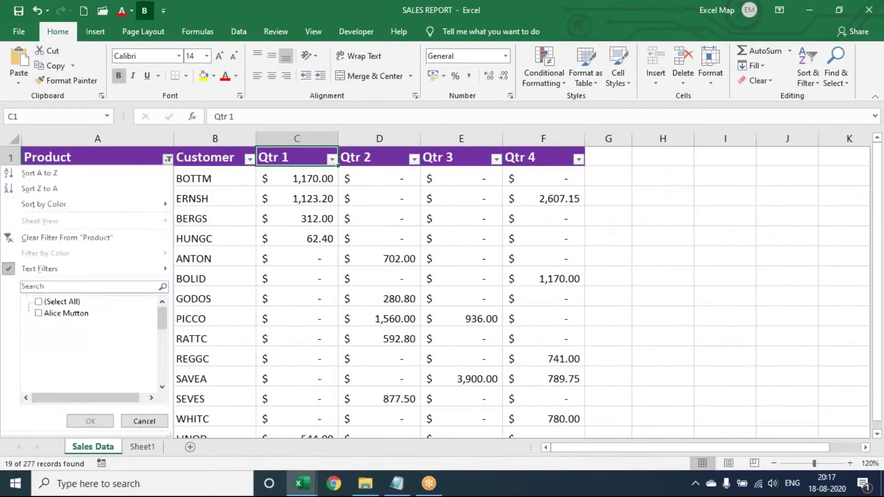
pyautogui.moveTo(113, 274)
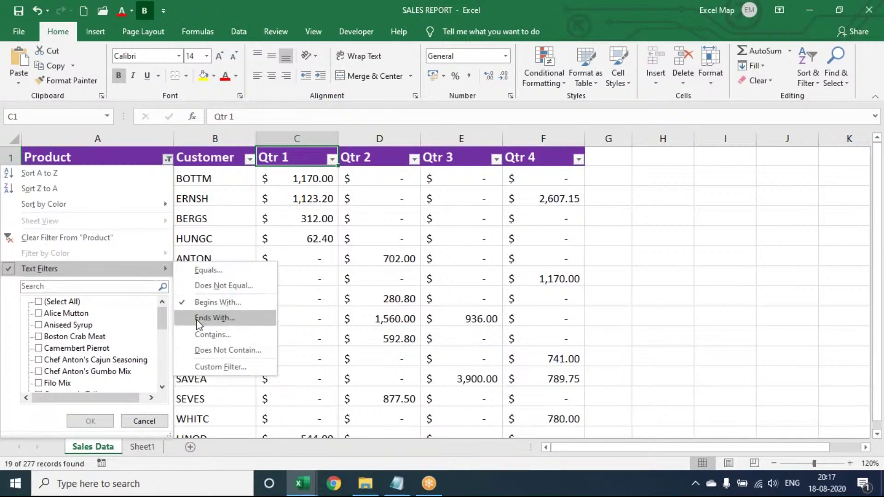
pyautogui.click(239, 318)
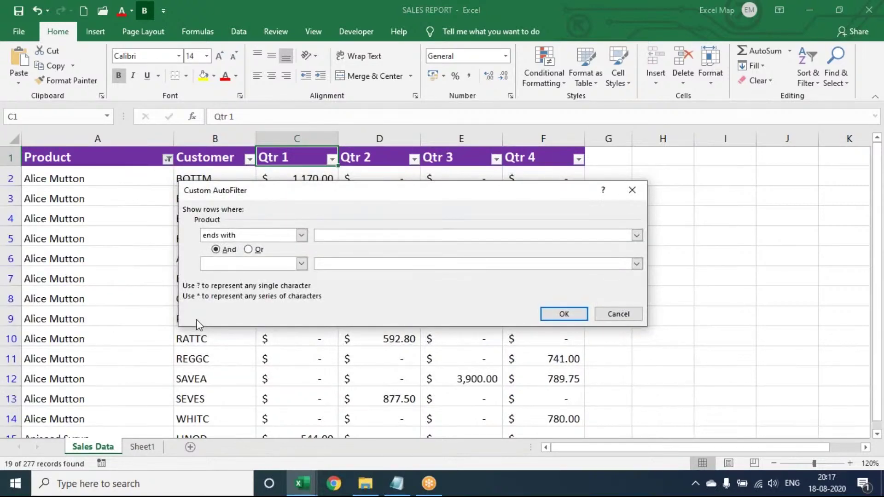
pyautogui.write('mix')
pyautogui.press('Return')
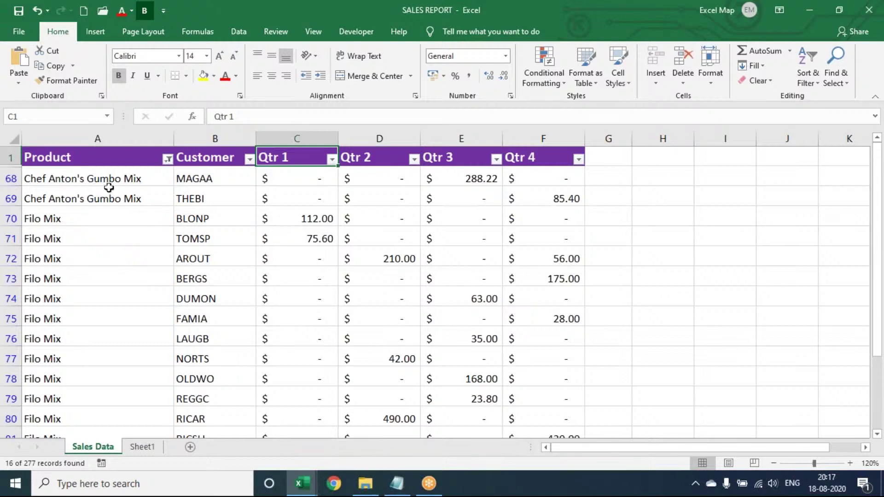
# Change the Product text filter to names that contain "Crab" and go to the first matching product
pyautogui.click(167, 159)
pyautogui.moveTo(120, 267)
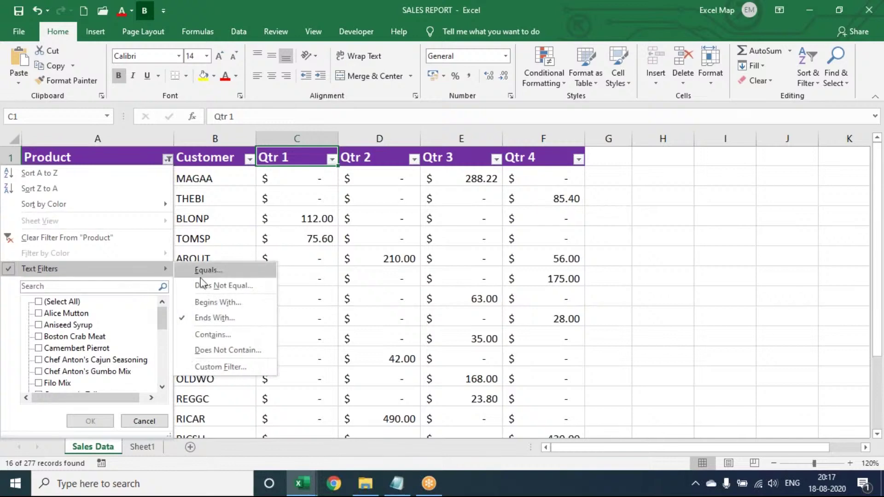
pyautogui.click(210, 334)
pyautogui.write('crab')
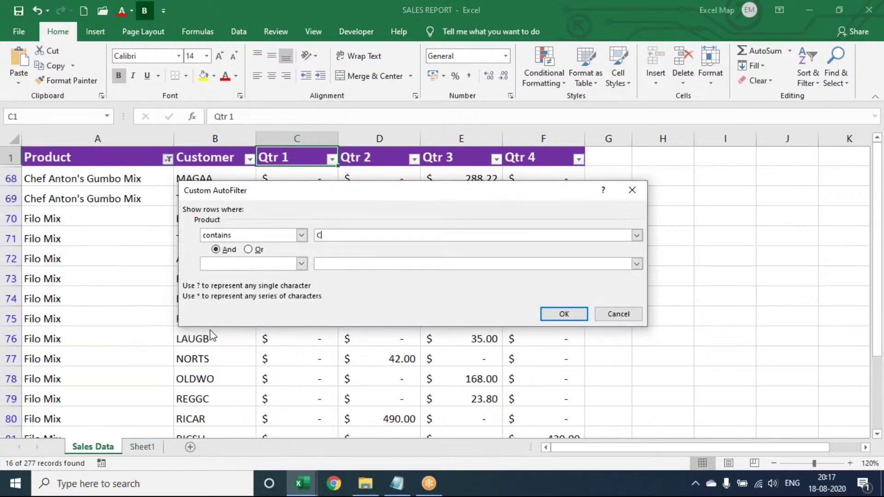
pyautogui.press('Return')
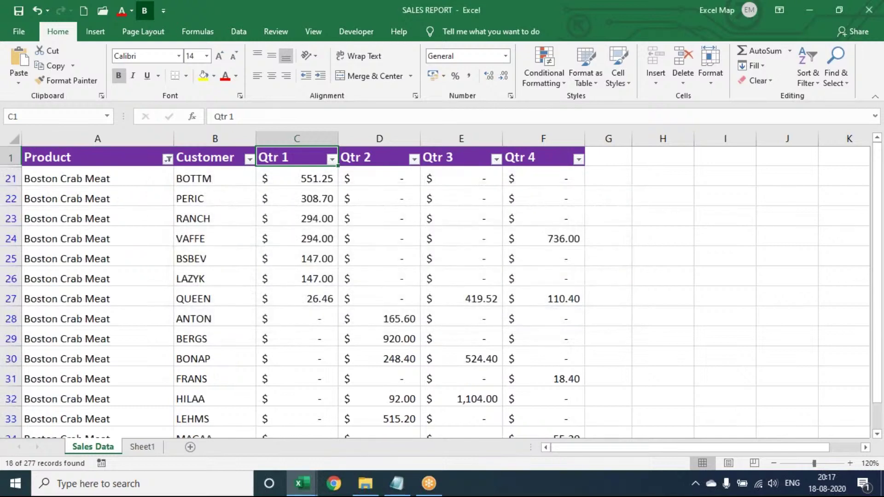
pyautogui.press('Down')
pyautogui.press('Left')
pyautogui.press('Left')
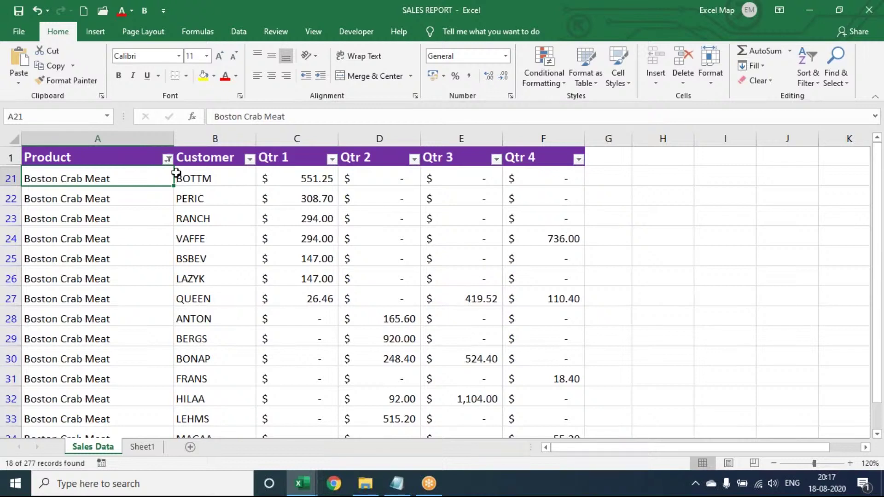
# Show all products again by selecting every value in the Product column's filter
pyautogui.click(167, 159)
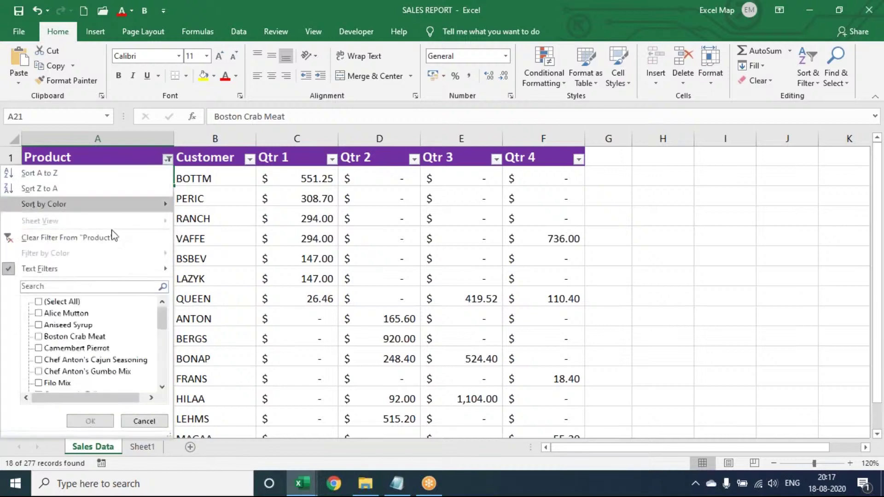
pyautogui.click(39, 301)
pyautogui.click(91, 421)
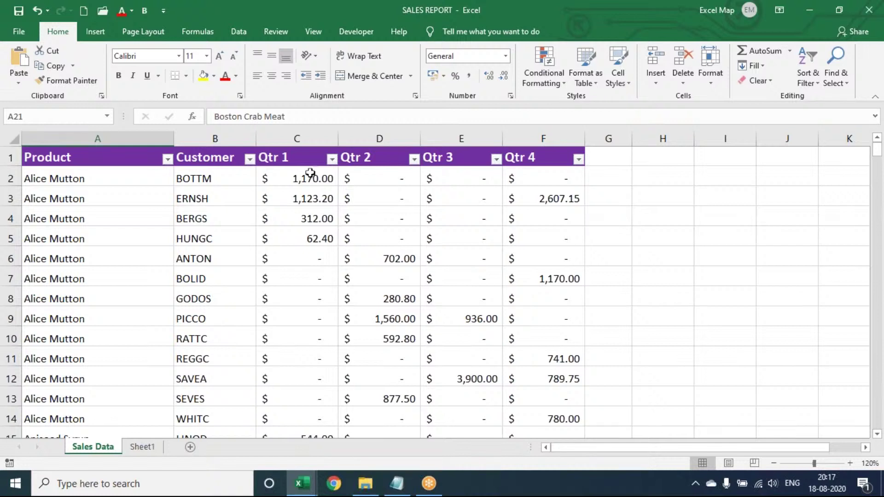
# Apply a number filter to the Qtr 1 column for values greater than 500
pyautogui.click(331, 159)
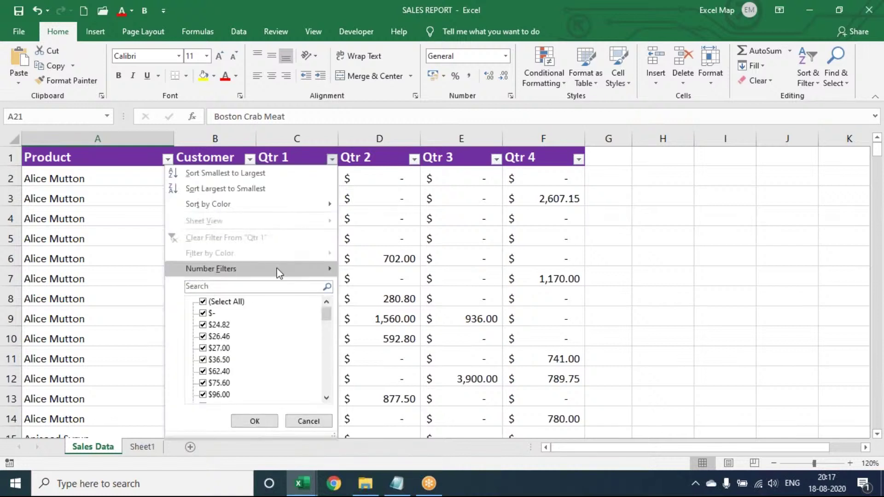
pyautogui.moveTo(278, 269)
pyautogui.click(388, 302)
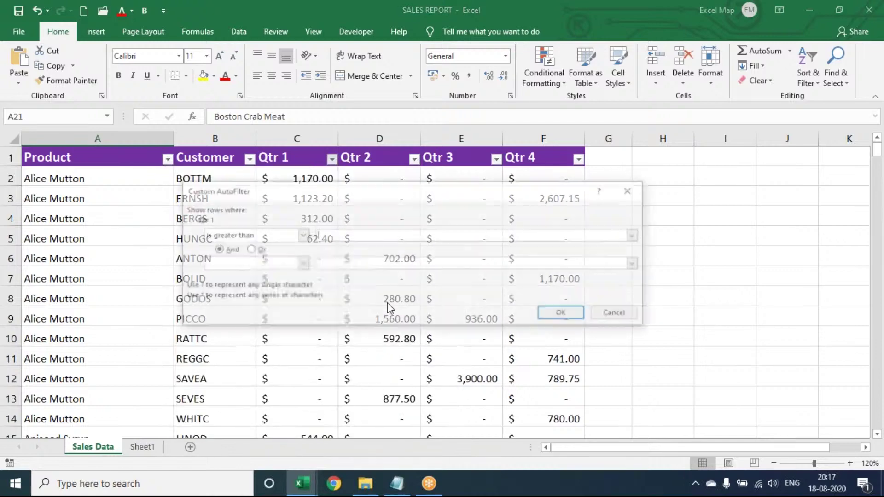
pyautogui.write('500')
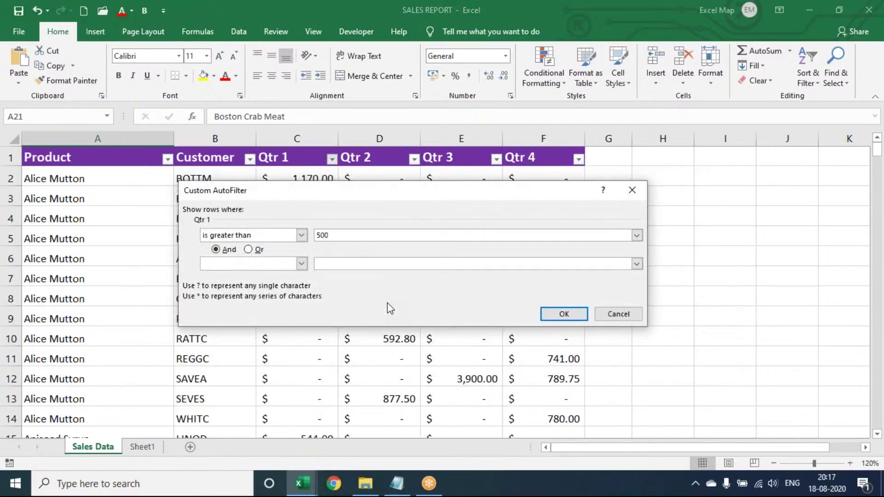
pyautogui.press('Return')
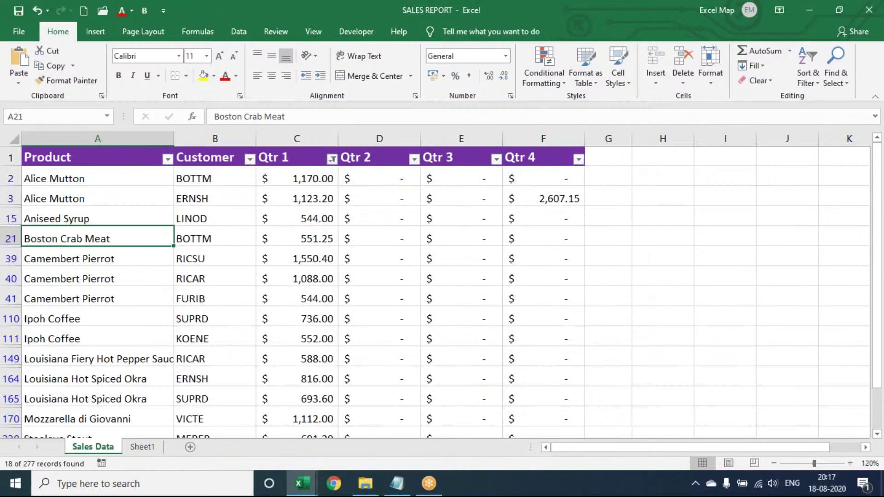
# Change the Qtr 1 number filter to values between 500 and 1000
pyautogui.click(332, 159)
pyautogui.moveTo(296, 272)
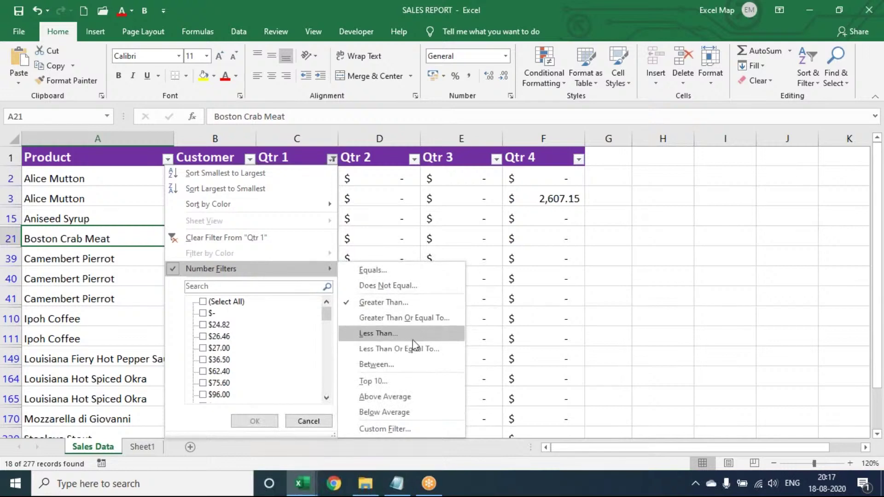
pyautogui.click(396, 364)
pyautogui.write('50')
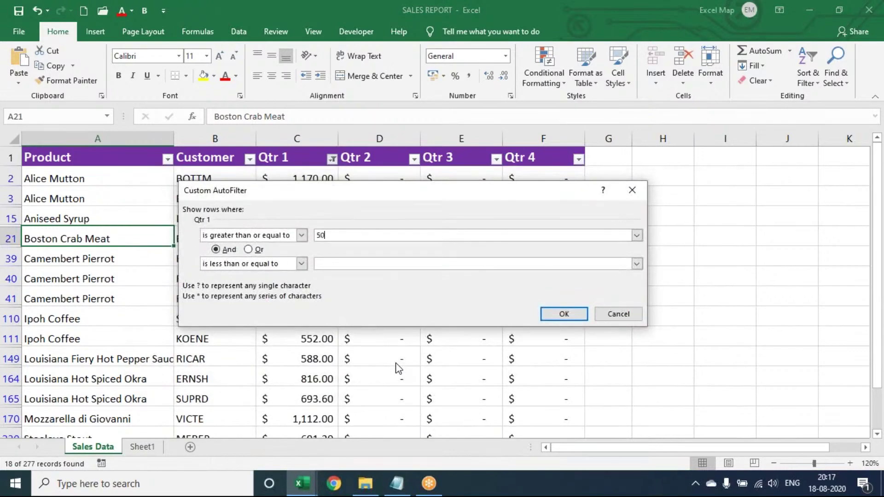
pyautogui.write('0')
pyautogui.press('Tab')
pyautogui.press('Tab')
pyautogui.press('Tab')
pyautogui.write('1000')
pyautogui.press('Return')
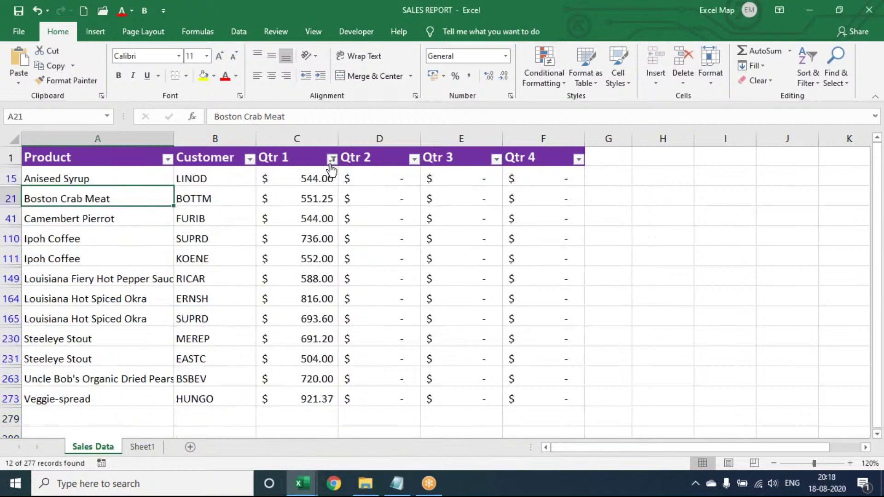
# Change the Qtr 1 number filter to the top 10 items
pyautogui.click(330, 164)
pyautogui.moveTo(260, 267)
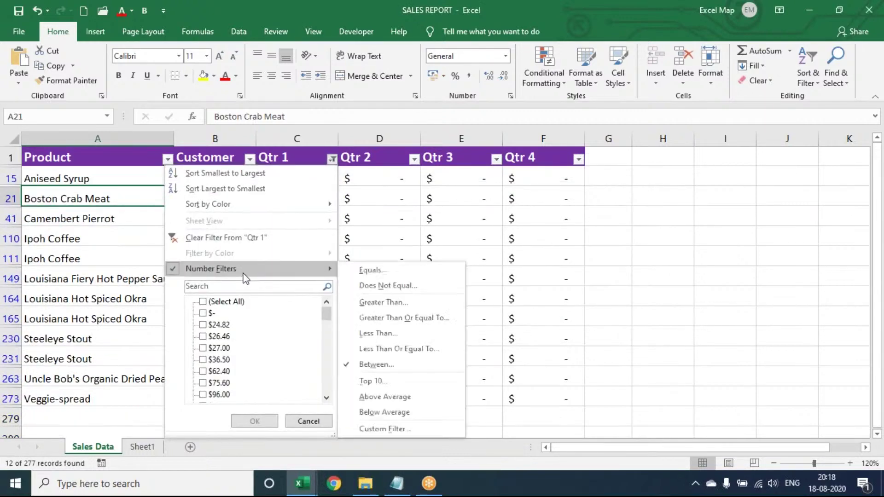
pyautogui.click(384, 386)
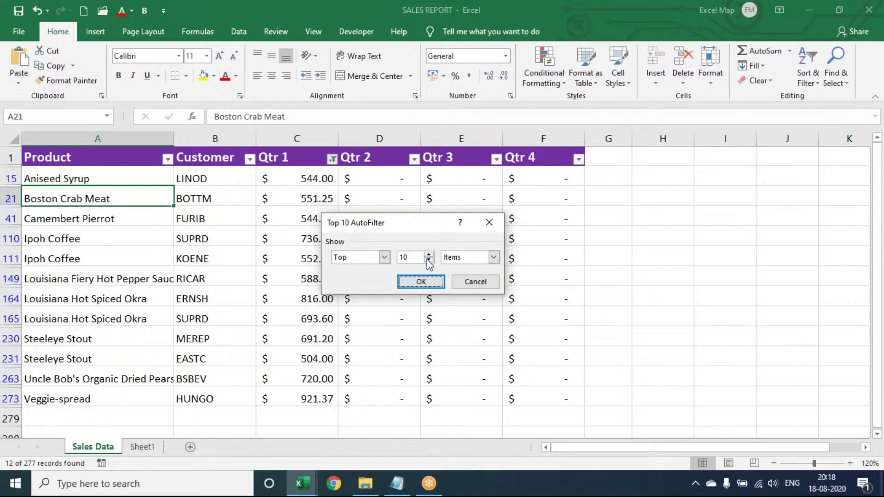
pyautogui.click(428, 261)
pyautogui.click(428, 254)
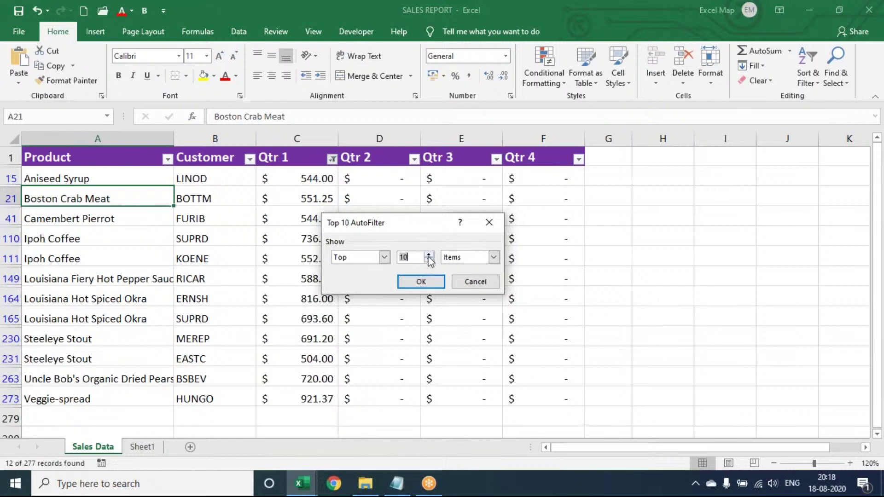
pyautogui.click(421, 282)
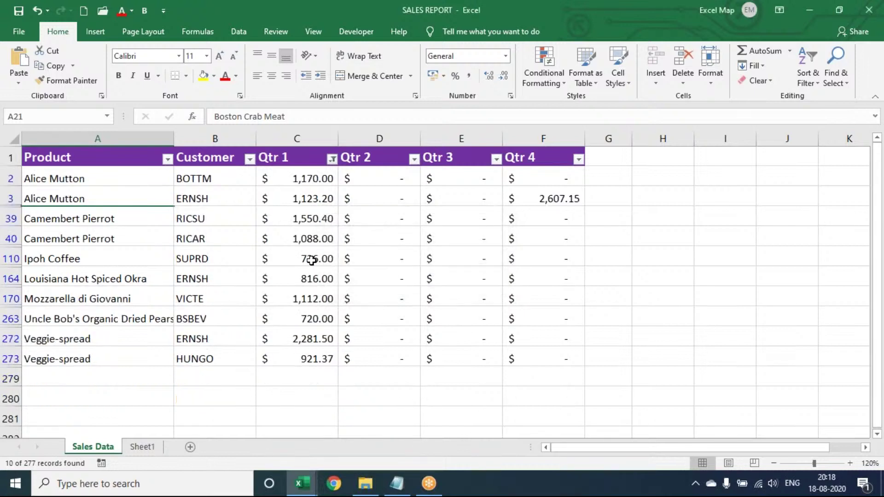
# Turn filtering off for the sales table and look over the available sort and filter commands
pyautogui.hotkey('ctrl', 'shift', 'l')
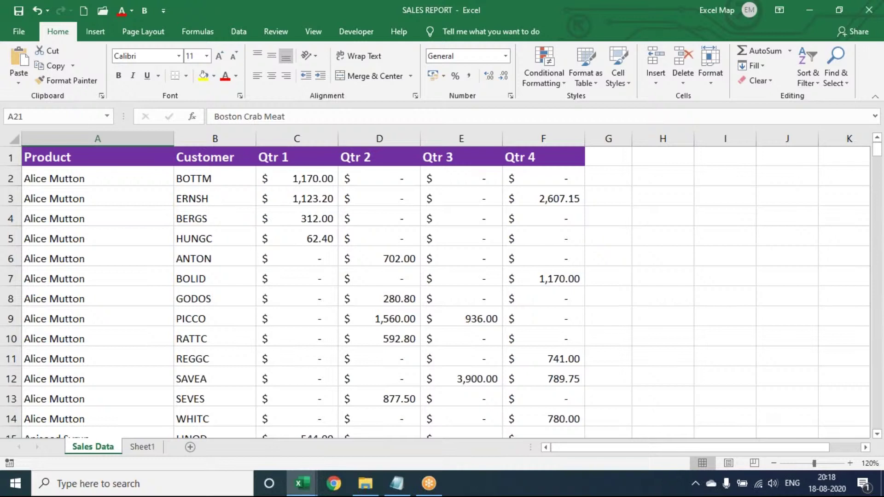
pyautogui.click(250, 31)
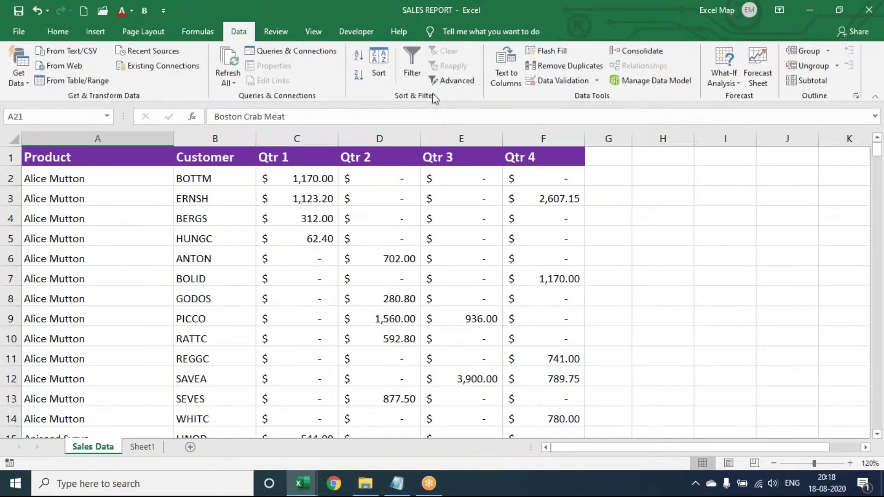
pyautogui.click(49, 31)
pyautogui.click(212, 198)
pyautogui.click(434, 199)
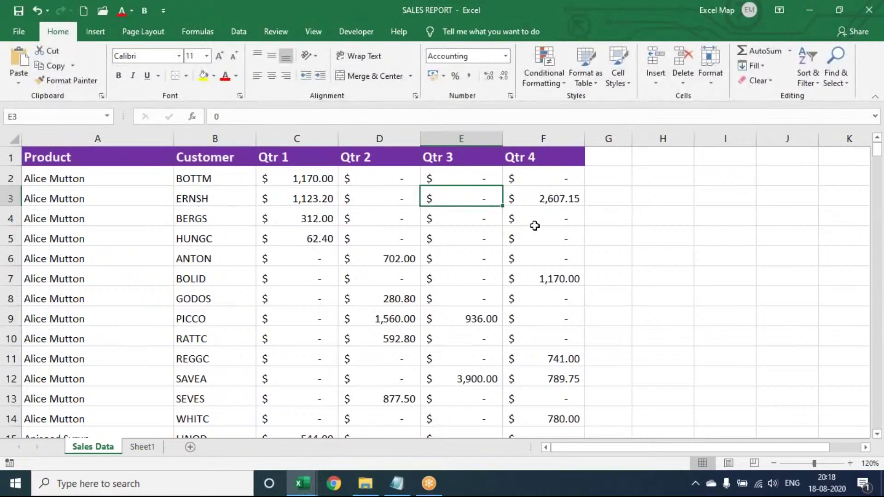
# Switch to Notepad, add the heading "Find & Select:" underlined with equals signs below the Filter notes, and return to Excel
pyautogui.click(404, 491)
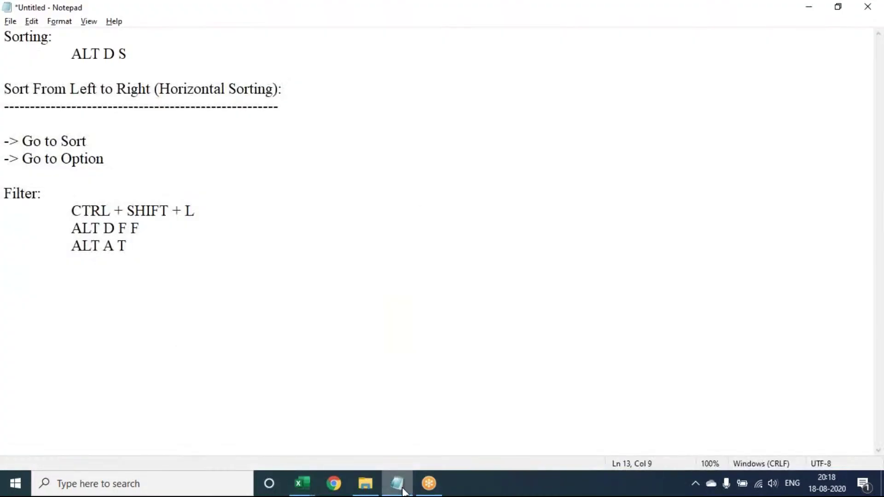
pyautogui.press('Return')
pyautogui.press('Return')
pyautogui.write('Find & Select:')
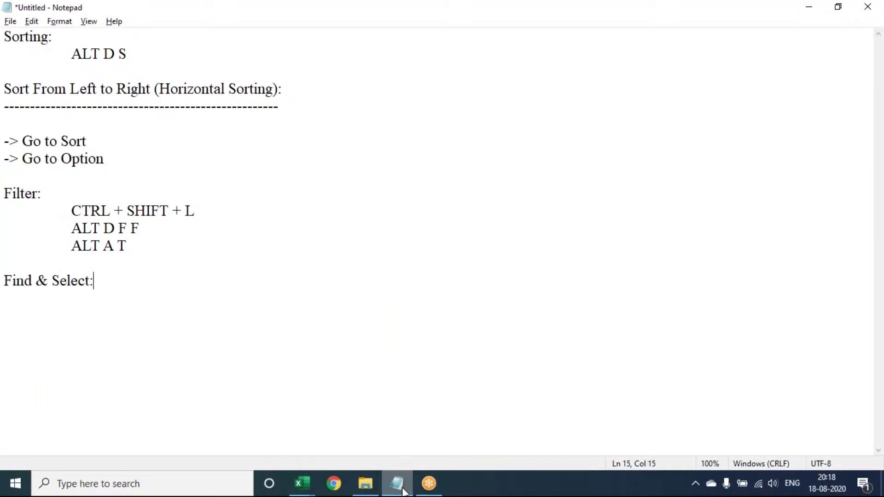
pyautogui.press('Return')
pyautogui.write('==========')
pyautogui.click(397, 484)
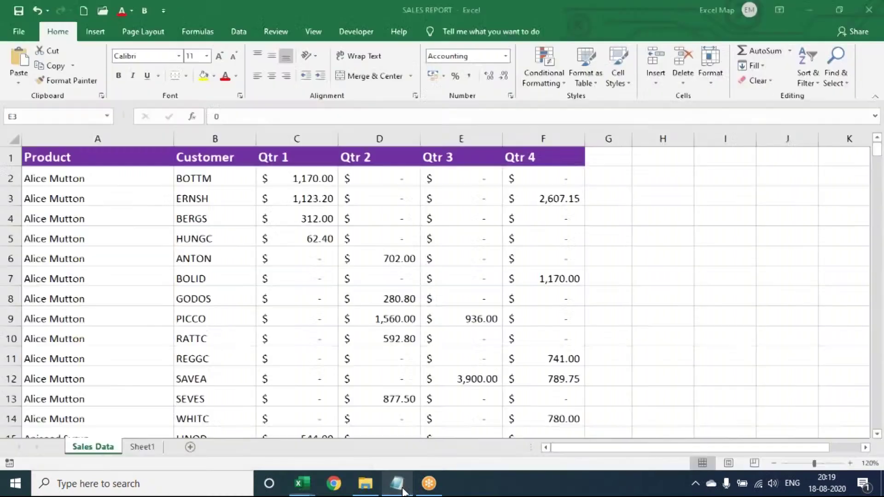
# Search the sales sheet for "Mutton" and step through the first four matches
pyautogui.click(313, 271)
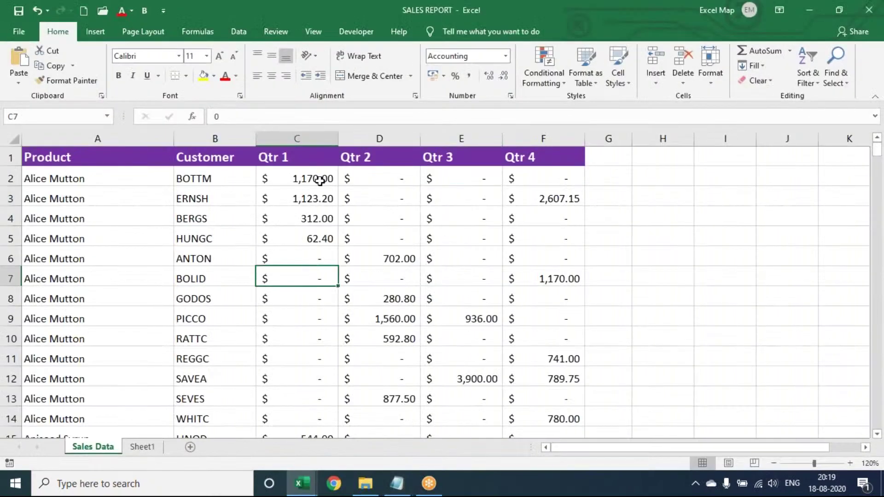
pyautogui.click(322, 179)
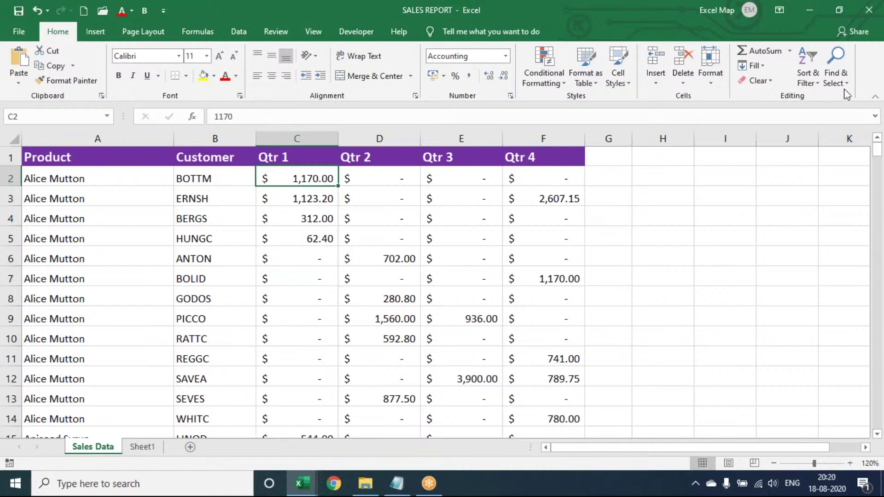
pyautogui.click(832, 82)
pyautogui.click(795, 97)
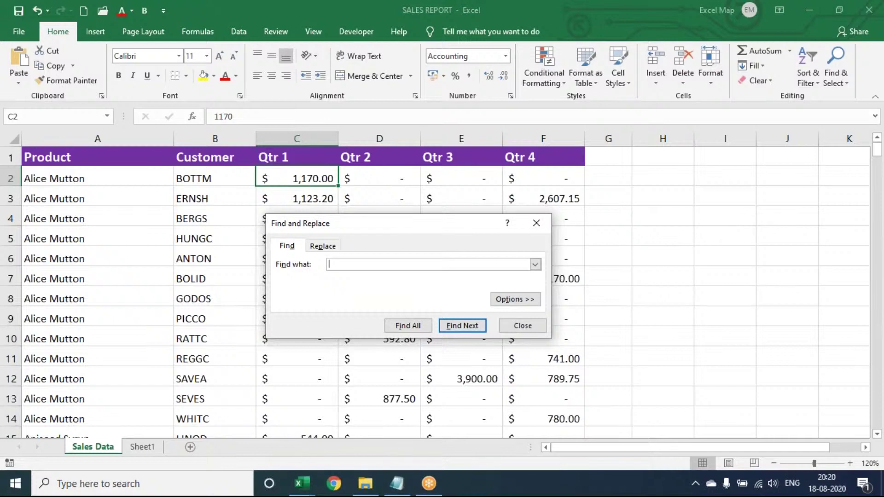
pyautogui.write('Mutton')
pyautogui.press('Return')
pyautogui.press('Return')
pyautogui.press('Return')
pyautogui.press('Return')
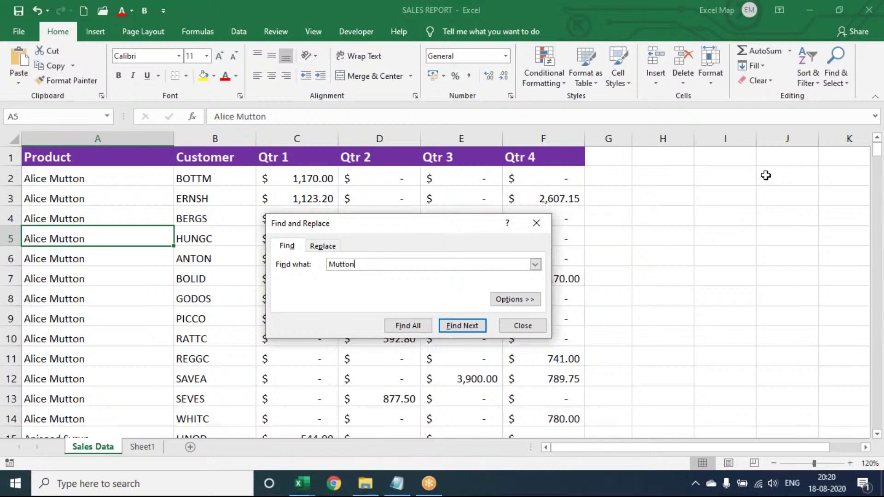
pyautogui.press('Escape')
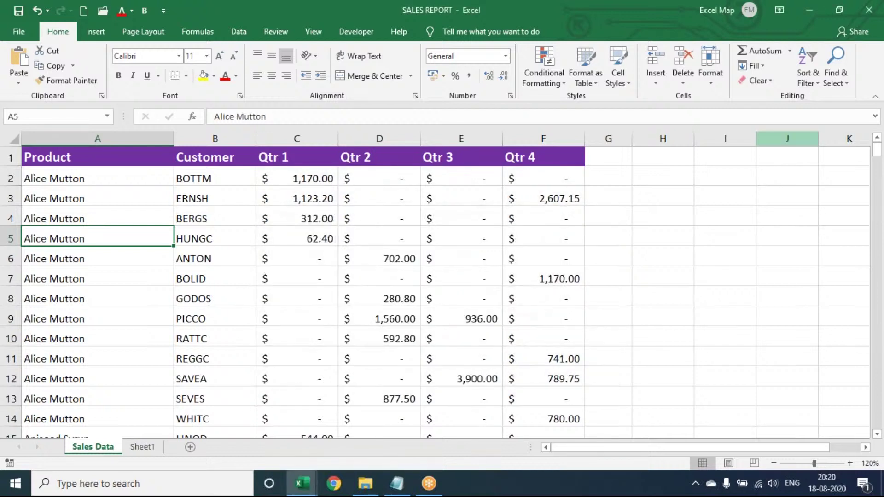
# Replace "Mutton" with "Chicken" in the product name in cell A5 only
pyautogui.click(842, 73)
pyautogui.click(823, 118)
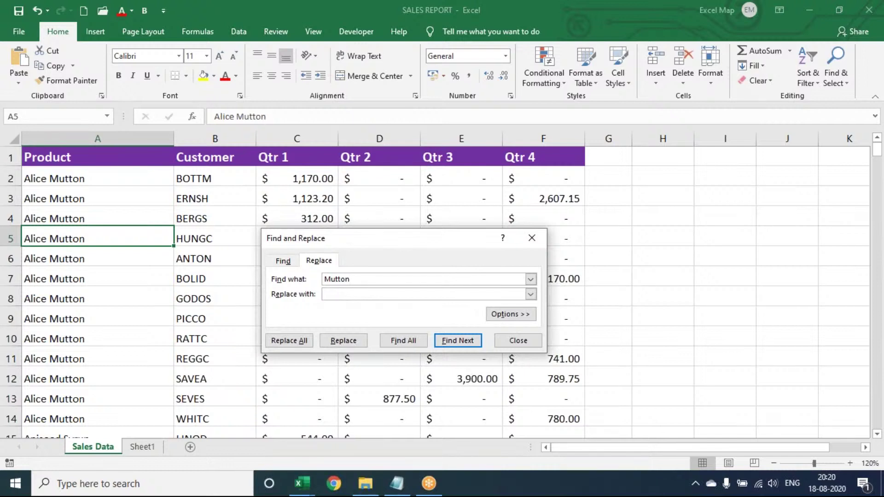
pyautogui.write('Chicken')
pyautogui.click(337, 342)
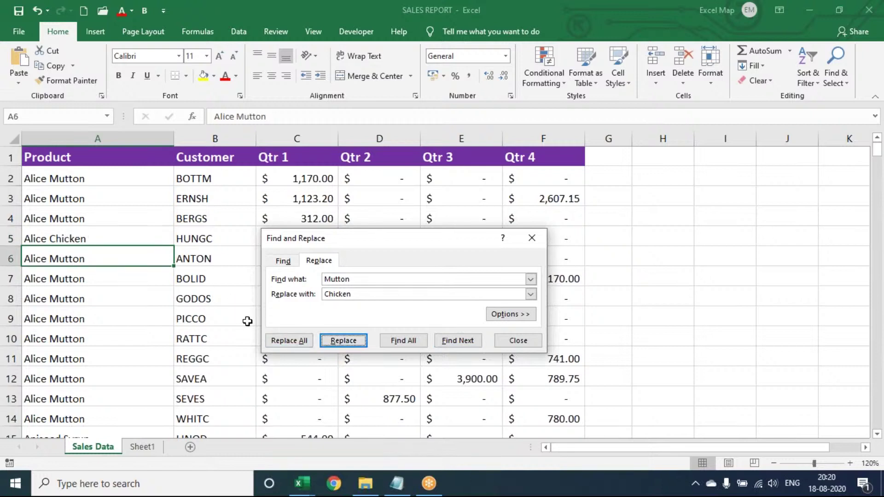
# Replace all remaining occurrences of "Mutton" with "Chicken" and close Find and Replace
pyautogui.click(279, 343)
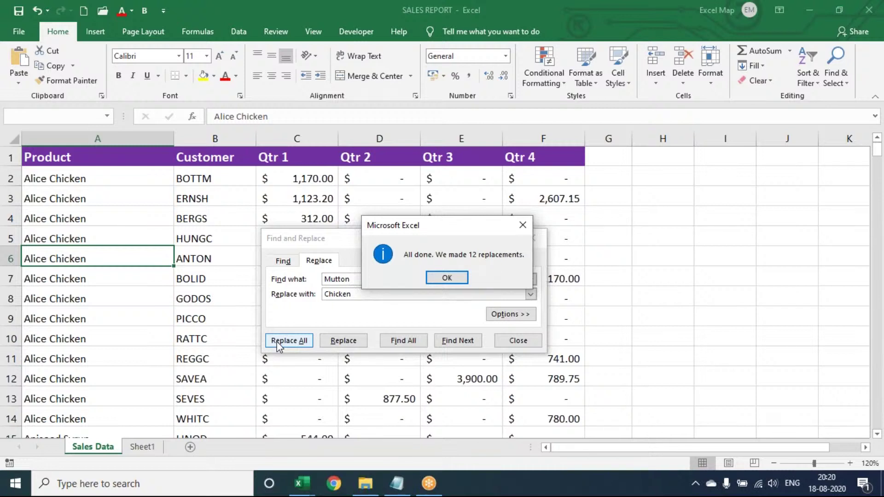
pyautogui.press('Return')
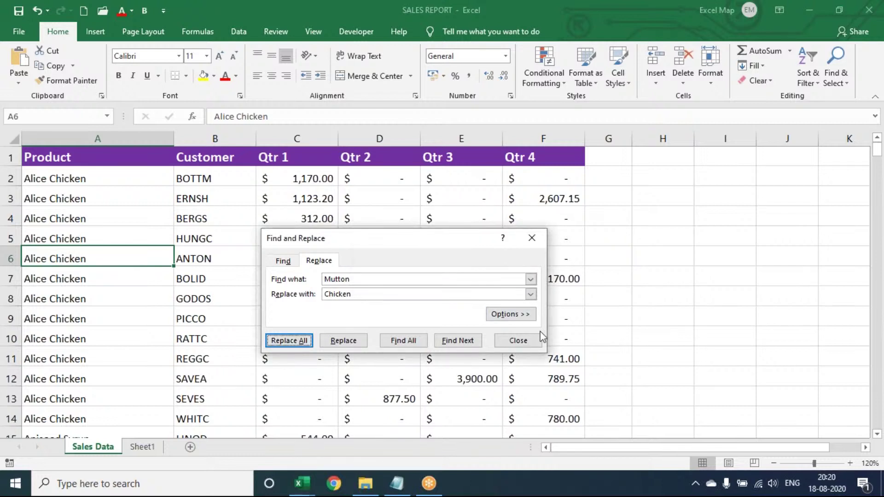
pyautogui.click(537, 342)
pyautogui.click(105, 195)
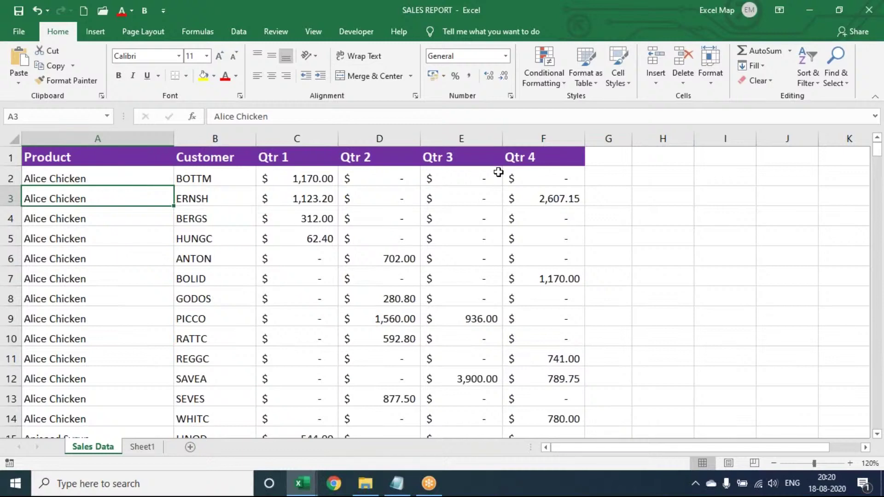
pyautogui.hotkey('ctrl', 'h')
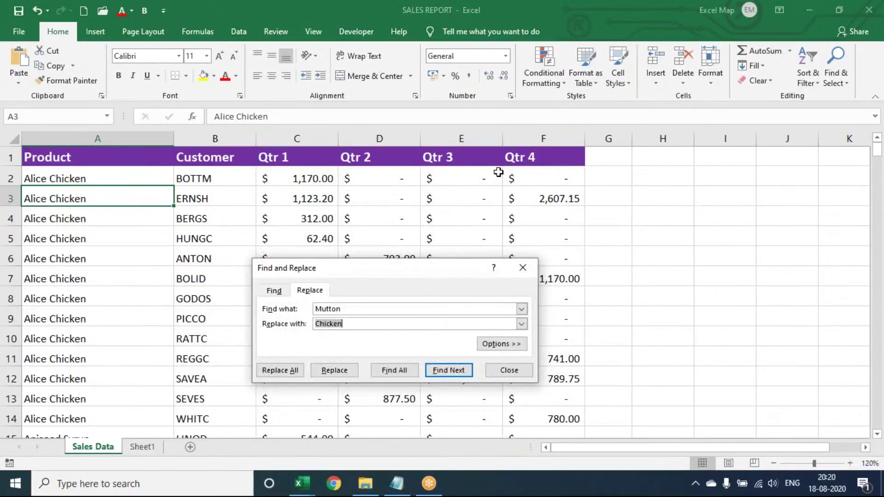
pyautogui.press('Escape')
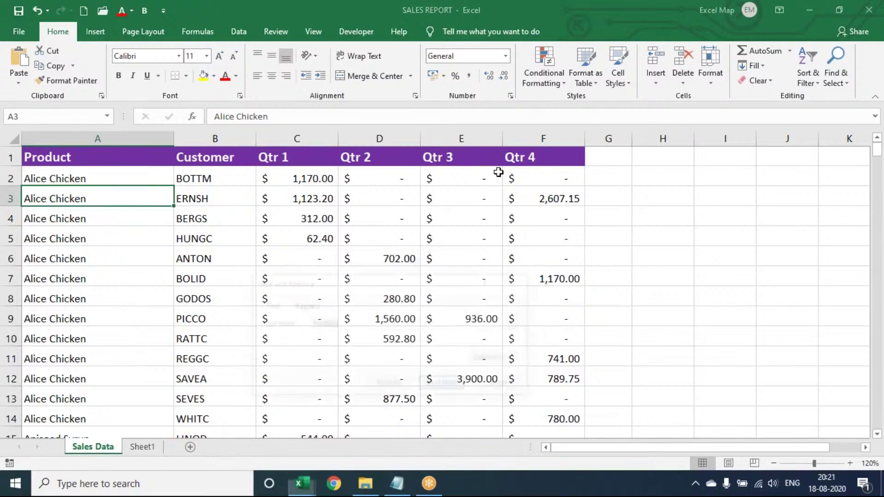
# Search the sales sheet for "Chicken" and step through the first two matches
pyautogui.hotkey('ctrl', 'f')
pyautogui.write('Cg')
pyautogui.press('BackSpace')
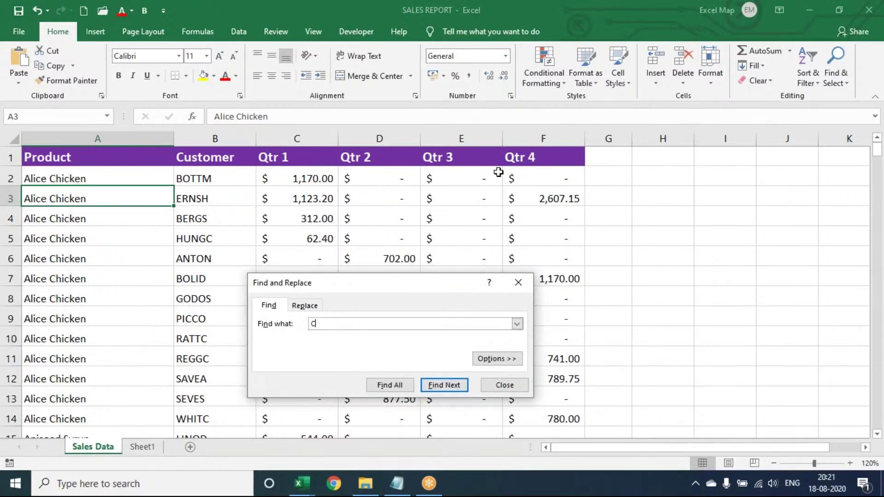
pyautogui.write('hickne')
pyautogui.press('BackSpace')
pyautogui.press('BackSpace')
pyautogui.write('en')
pyautogui.press('Return')
pyautogui.press('Return')
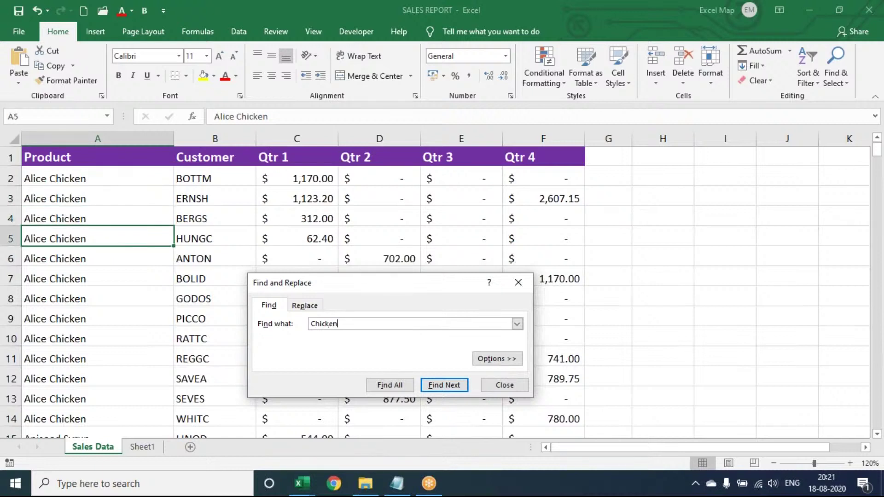
# Replace all occurrences of "Chicken" with "Mutton" and close Find and Replace
pyautogui.press('Escape')
pyautogui.hotkey('ctrl', 'h')
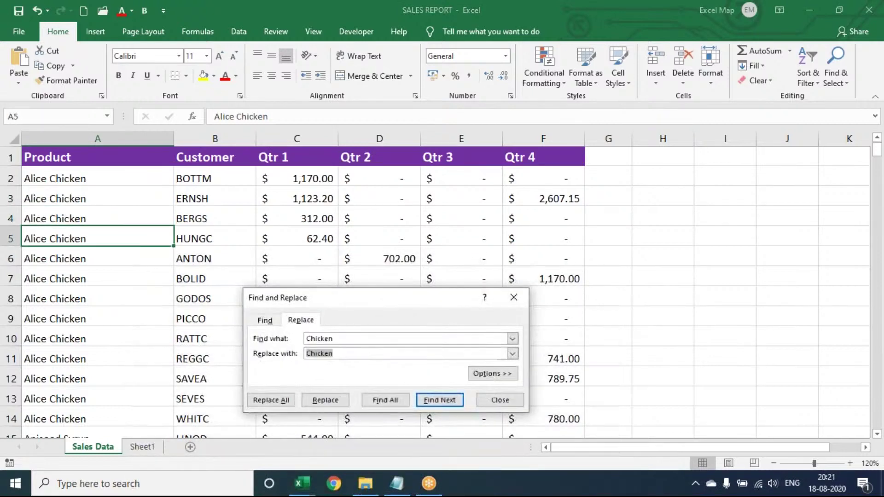
pyautogui.press('Tab')
pyautogui.write('M')
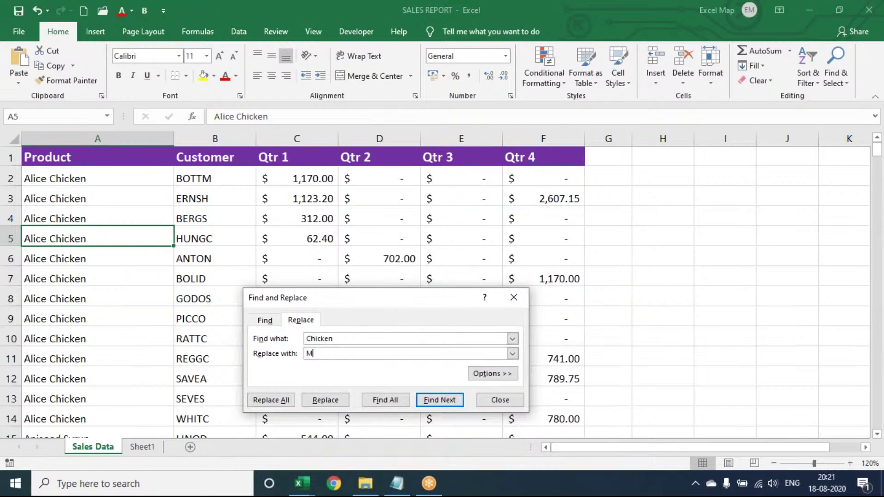
pyautogui.write('utton')
pyautogui.click(268, 399)
pyautogui.click(447, 278)
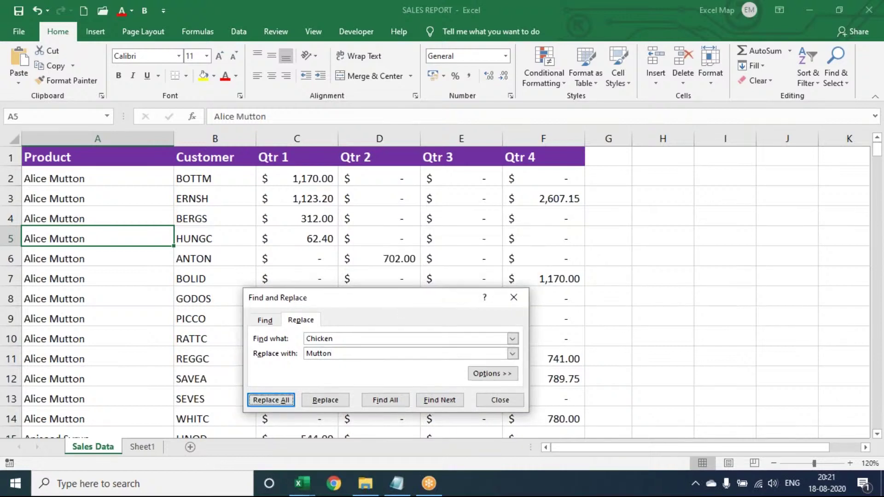
pyautogui.click(514, 297)
# Use the Go To command to jump to cell A1 of the sales sheet
pyautogui.click(838, 65)
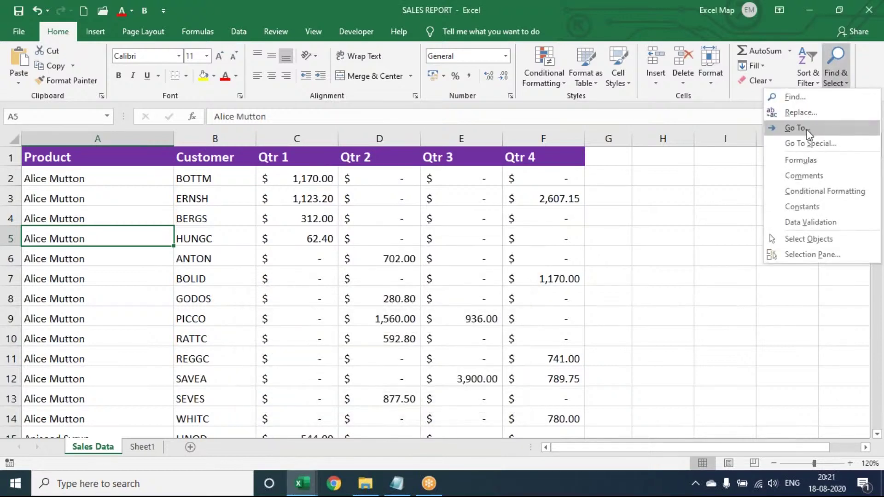
pyautogui.click(794, 127)
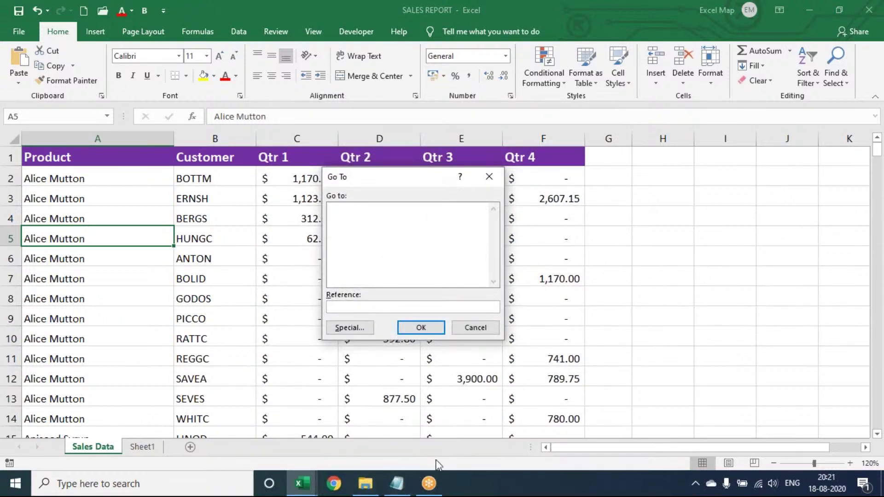
pyautogui.write('a1')
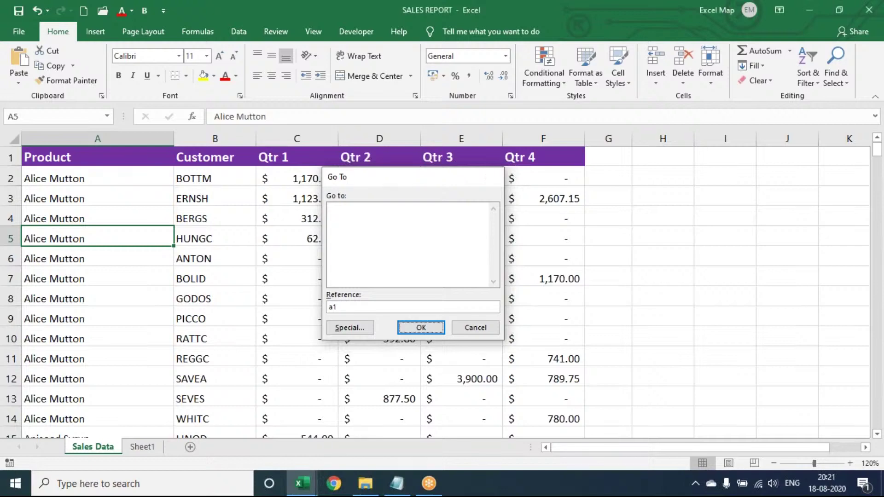
pyautogui.press('Return')
# Use Go To to jump to cell ASD44 and return to cell A1
pyautogui.hotkey('ctrl', 'g')
pyautogui.write('asd44')
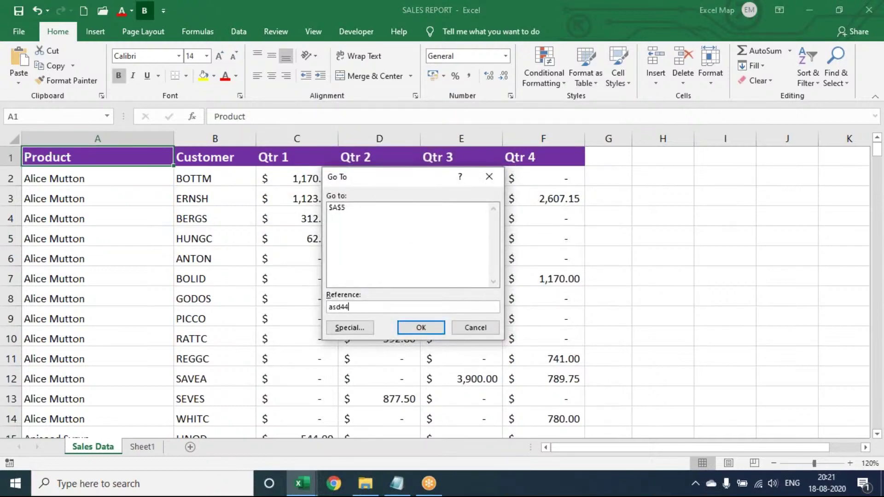
pyautogui.press('Return')
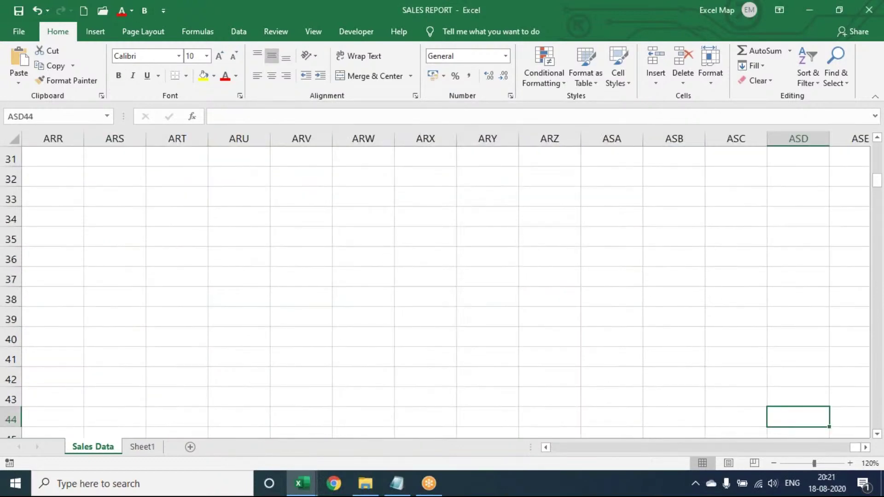
pyautogui.hotkey('ctrl', 'g')
pyautogui.write('a1')
pyautogui.press('Return')
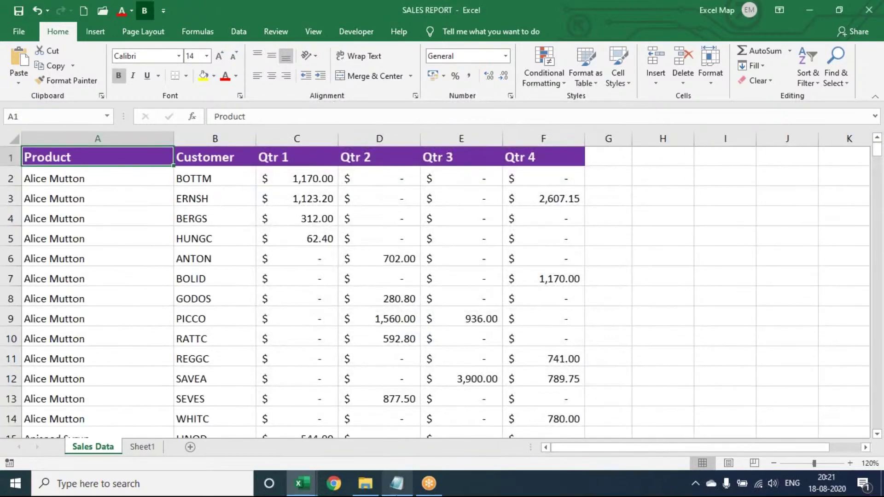
# Switch to Notepad and add an indented line "CTRL + F" with the label "Find" below the underlined "Find & Select:" heading
pyautogui.hotkey('alt', 'Tab')
pyautogui.press('Return')
pyautogui.press('Return')
pyautogui.press('Tab')
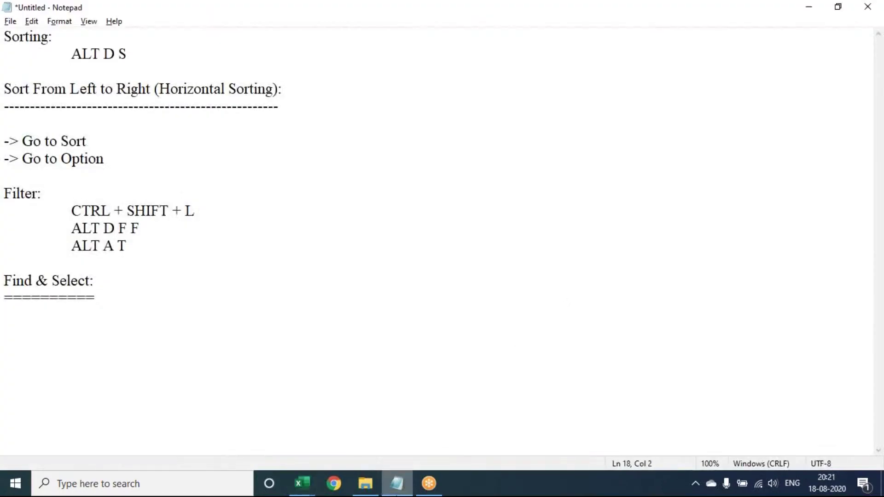
pyautogui.press('BackSpace')
pyautogui.press('BackSpace')
pyautogui.press('Tab')
pyautogui.write('CTRL + F')
pyautogui.press('Tab')
pyautogui.write('F')
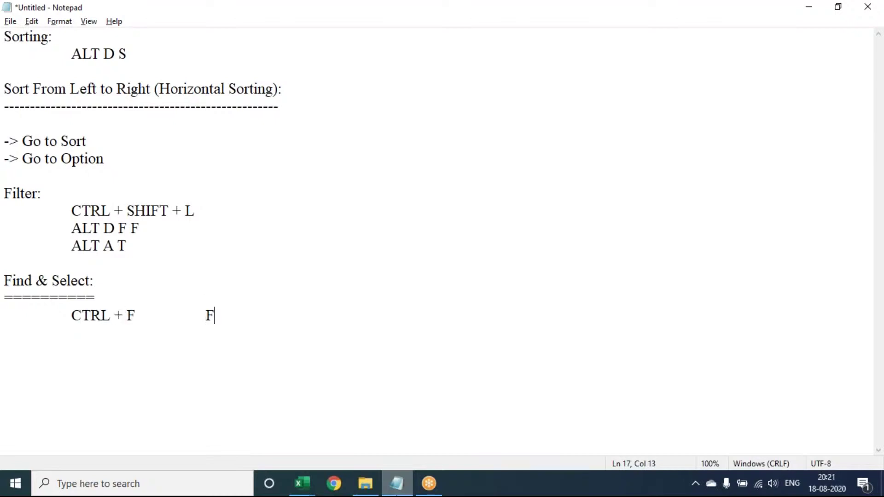
pyautogui.write('ind')
# Add the indented shortcut lines "CTRL + H" labelled "Replace" and "CTRL + G" labelled "Goto" below the Find line
pyautogui.press('Return')
pyautogui.press('Tab')
pyautogui.write('CTRL ')
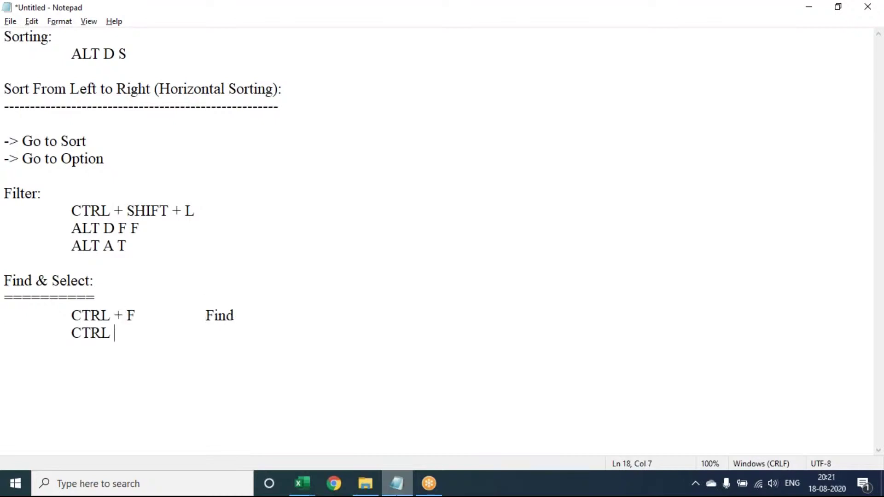
pyautogui.write('+ H')
pyautogui.press('Tab')
pyautogui.write('Replace')
pyautogui.press('Return')
pyautogui.press('Tab')
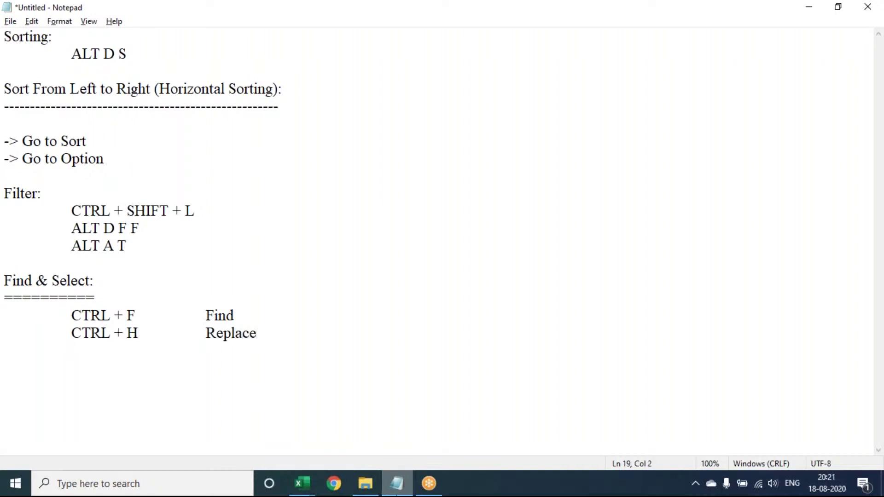
pyautogui.write('CTRL + G')
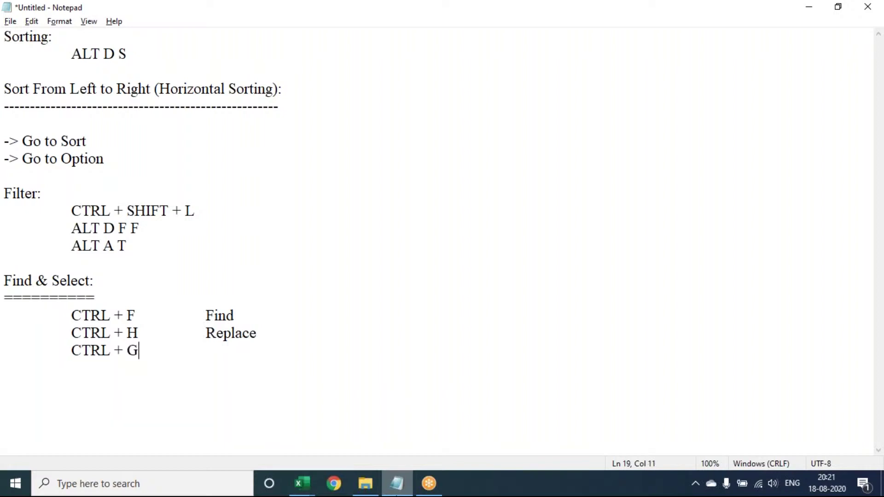
pyautogui.press('Tab')
pyautogui.write('Goto')
# Leave blank lines after the Goto entry and add the heading "Cell References:" underlined with a row of dashes
pyautogui.press('Return')
pyautogui.press('Return')
pyautogui.press('Return')
pyautogui.press('Return')
pyautogui.press('Return')
pyautogui.press('Return')
pyautogui.press('Return')
pyautogui.press('Return')
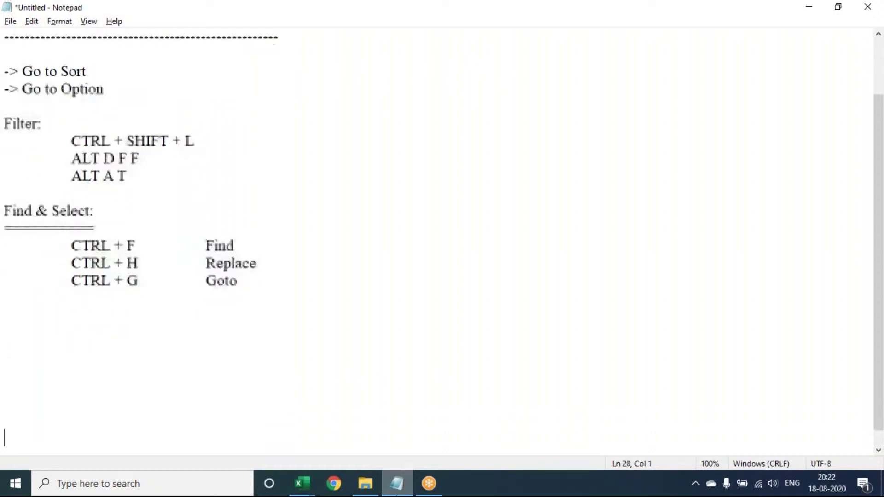
pyautogui.press('Up')
pyautogui.press('Up')
pyautogui.press('Up')
pyautogui.press('Up')
pyautogui.press('Up')
pyautogui.write('c')
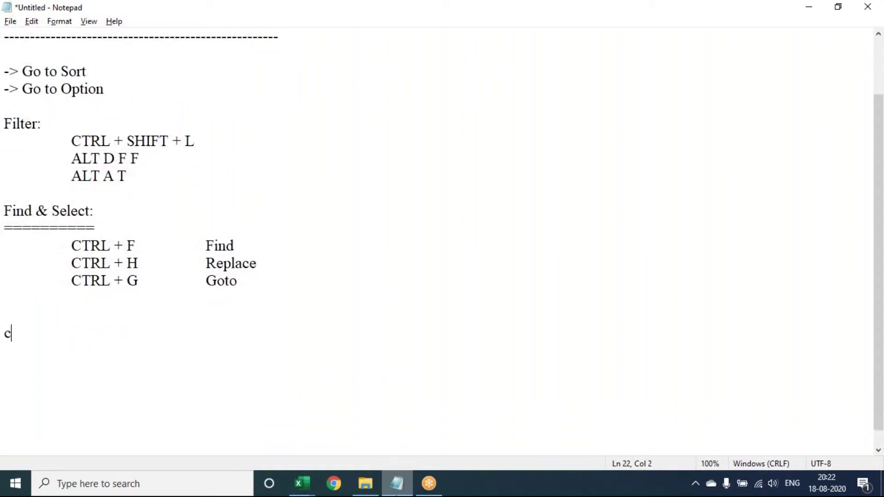
pyautogui.press('BackSpace')
pyautogui.write('Cell Ref')
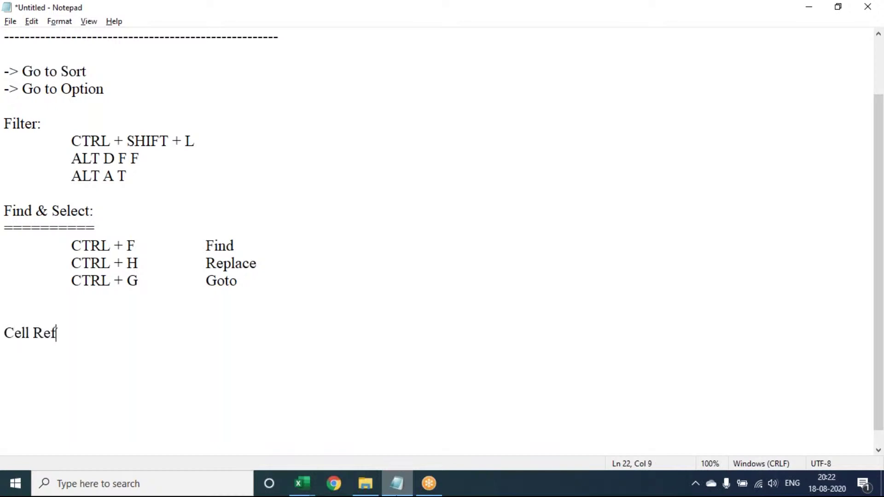
pyautogui.write('erences:')
pyautogui.press('Return')
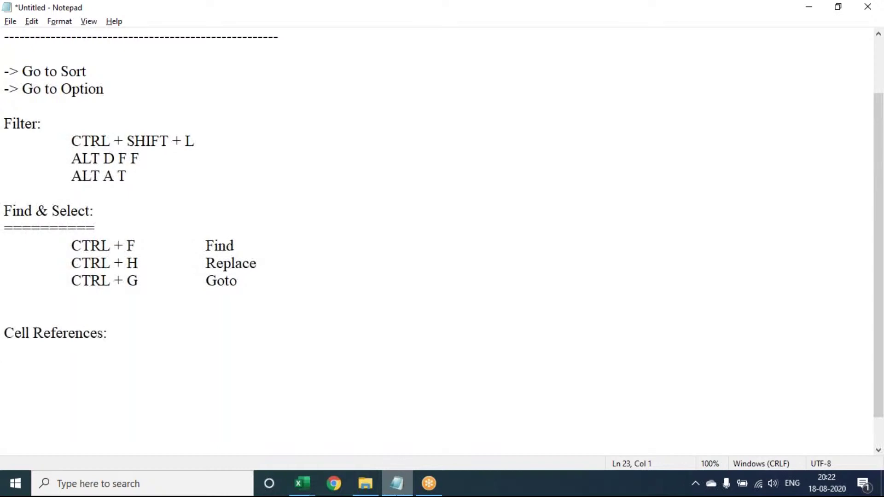
pyautogui.write('-------------------')
pyautogui.press('Return')
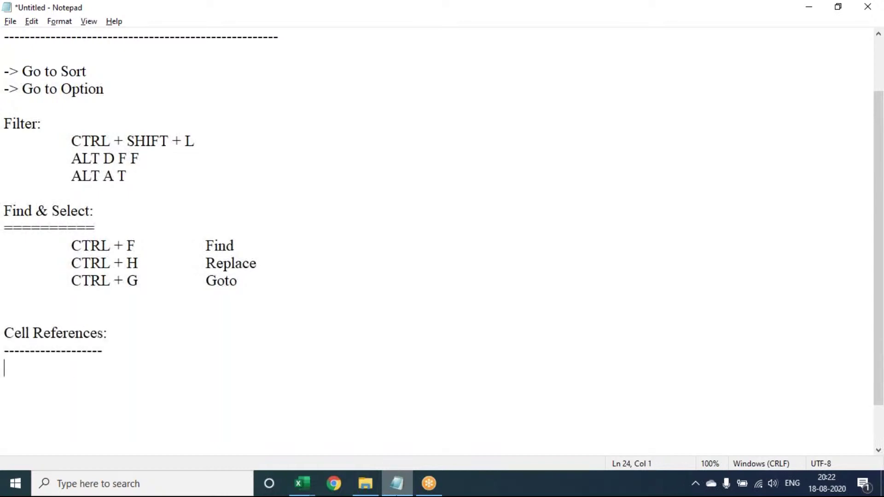
# List "1) Relative Reference" and "2) Absolute Reference" as indented items under the Cell References heading
pyautogui.press('Tab')
pyautogui.write('1) r')
pyautogui.press('BackSpace')
pyautogui.write('Relativ')
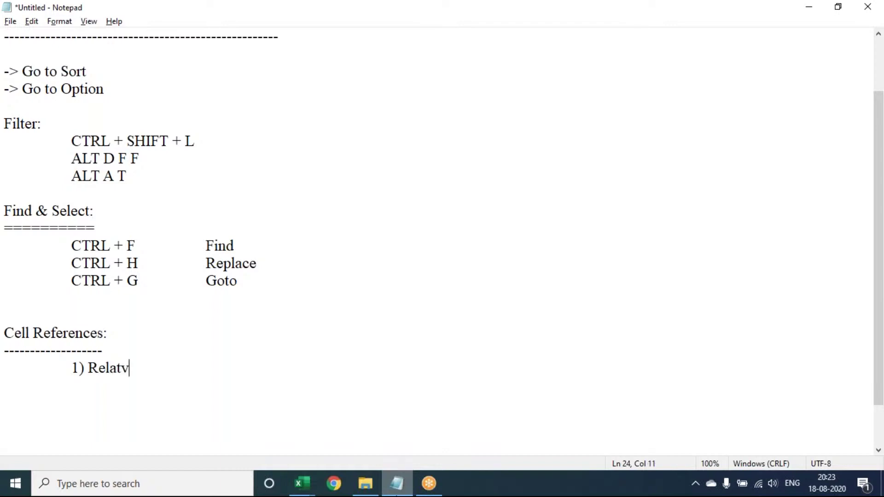
pyautogui.press('BackSpace')
pyautogui.write('ive Refen')
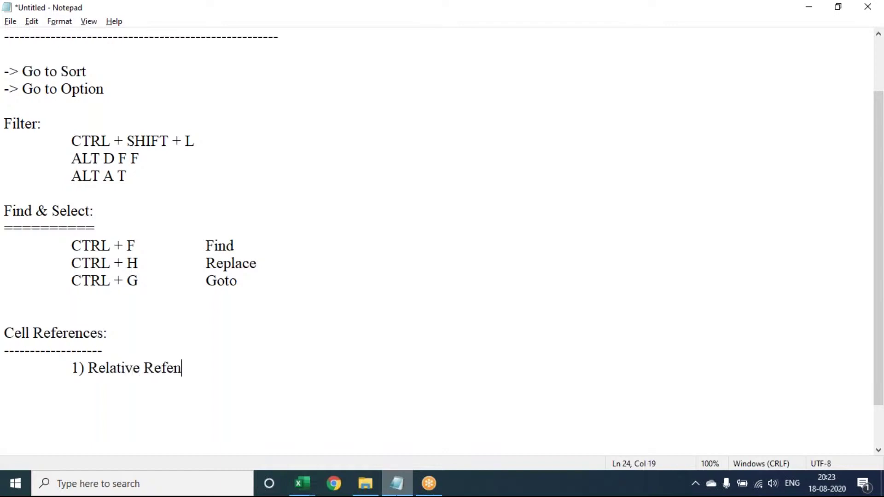
pyautogui.write('ce')
pyautogui.press('Return')
pyautogui.press('Tab')
pyautogui.write('2)')
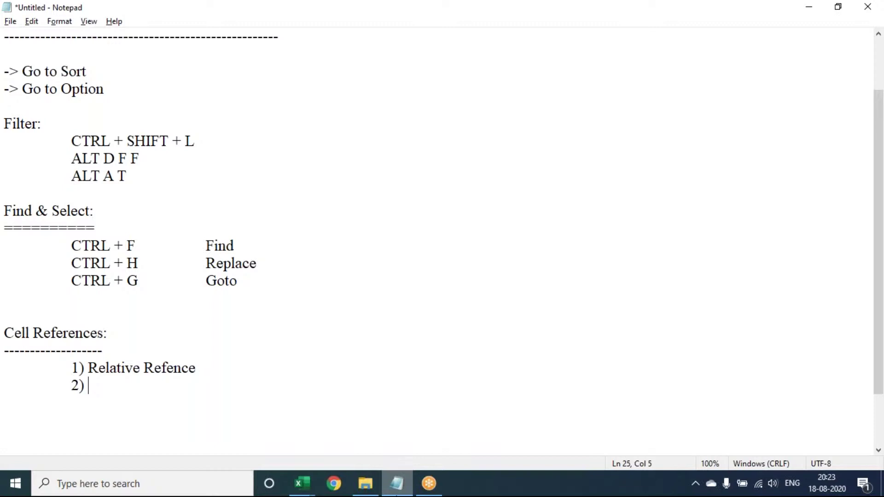
pyautogui.write('Absolute Ref')
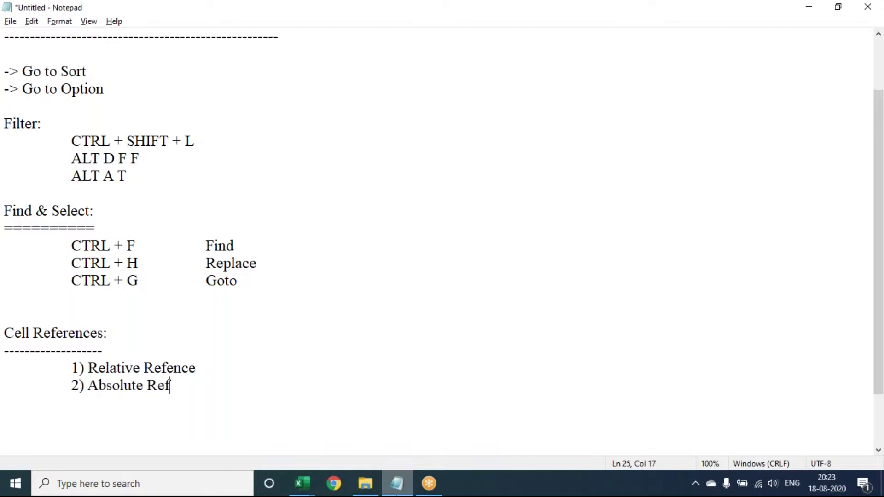
pyautogui.write('erence')
pyautogui.press('Up')
pyautogui.press('Left')
pyautogui.press('Left')
pyautogui.press('Left')
pyautogui.write('re')
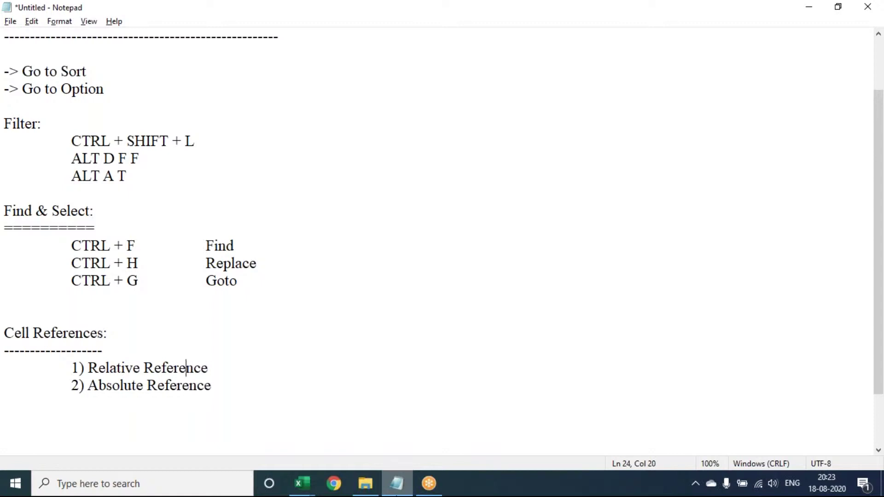
# Add "3) Mixed Reference" as the third indented item under Cell References
pyautogui.press('Down')
pyautogui.press('Down')
pyautogui.press('Tab')
pyautogui.write('3) Mixed RE')
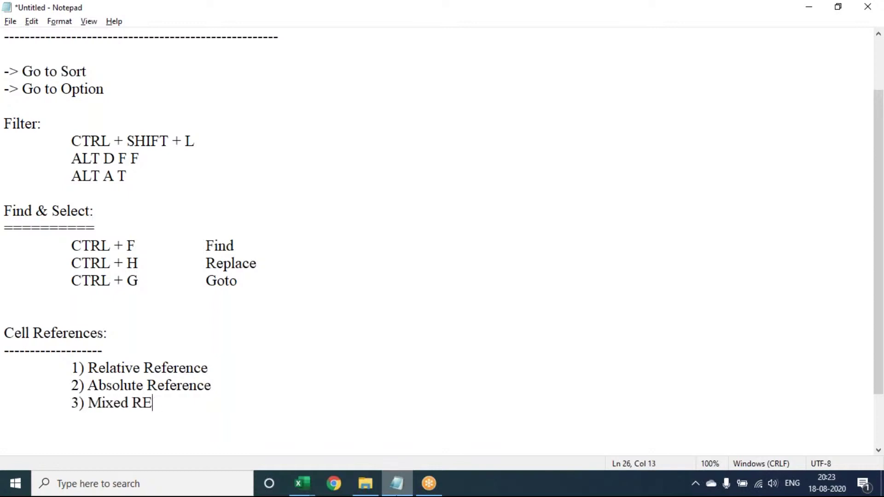
pyautogui.press('BackSpace')
pyautogui.write('eference')
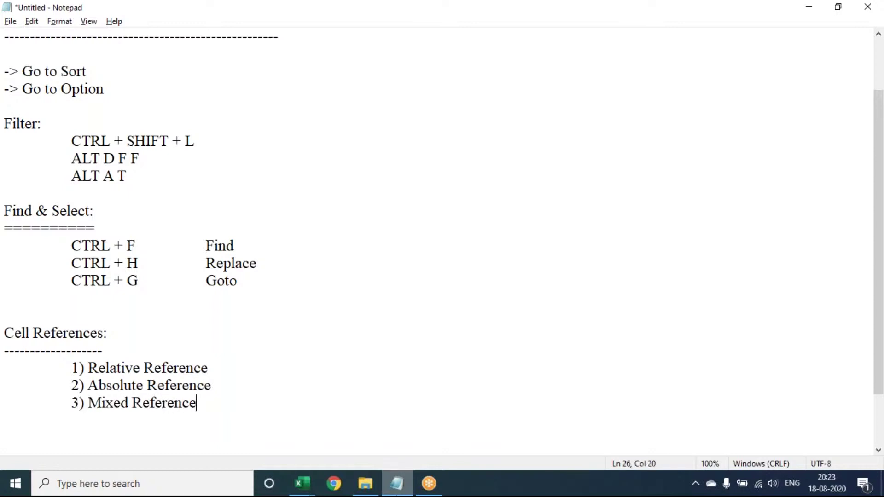
# Add the example "A1" beside Relative Reference and "$A$1" beside Absolute Reference
pyautogui.press('Up')
pyautogui.press('Up')
pyautogui.press('End')
pyautogui.press('Tab')
pyautogui.write('A1')
pyautogui.press('Down')
pyautogui.press('Tab')
pyautogui.write('$')
pyautogui.press('BackSpace')
pyautogui.write('$A$')
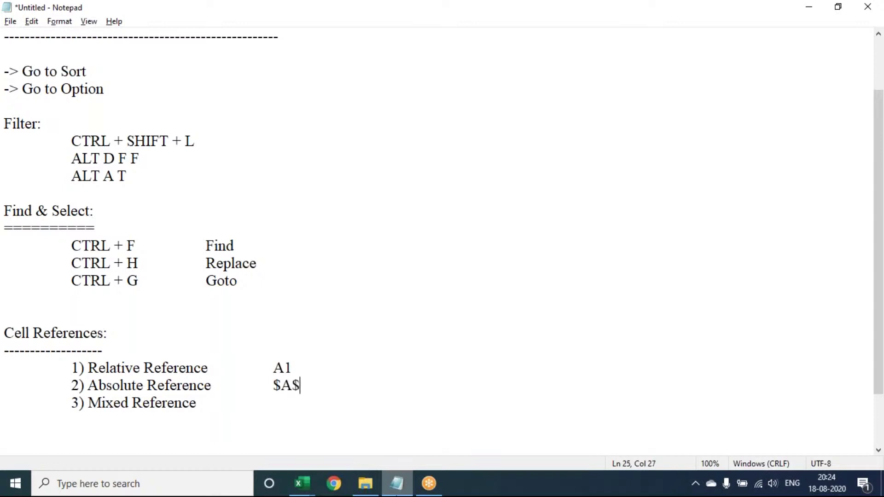
pyautogui.write('1')
# Add the example "$A1 or A$1" beside Mixed Reference, aligned with the other examples
pyautogui.press('Down')
pyautogui.press('Tab')
pyautogui.press('Tab')
pyautogui.write('$A1 or A$1')
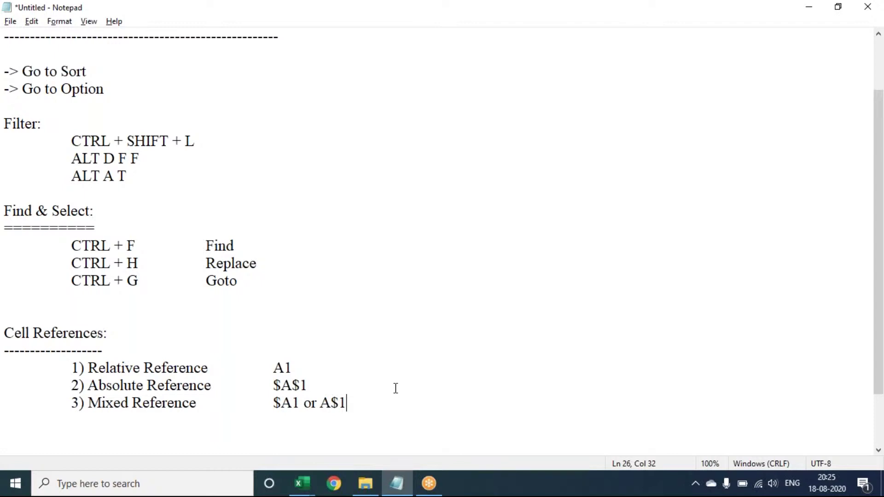
# Return to Excel and bring up the TOTAL workbook with the student marks table
pyautogui.hotkey('alt', 'Tab')
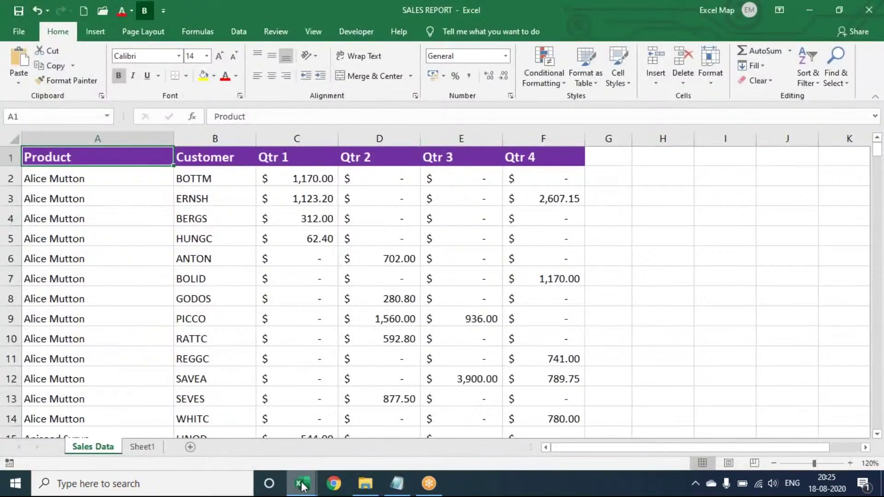
pyautogui.moveTo(301, 484)
pyautogui.click(247, 438)
pyautogui.click(288, 205)
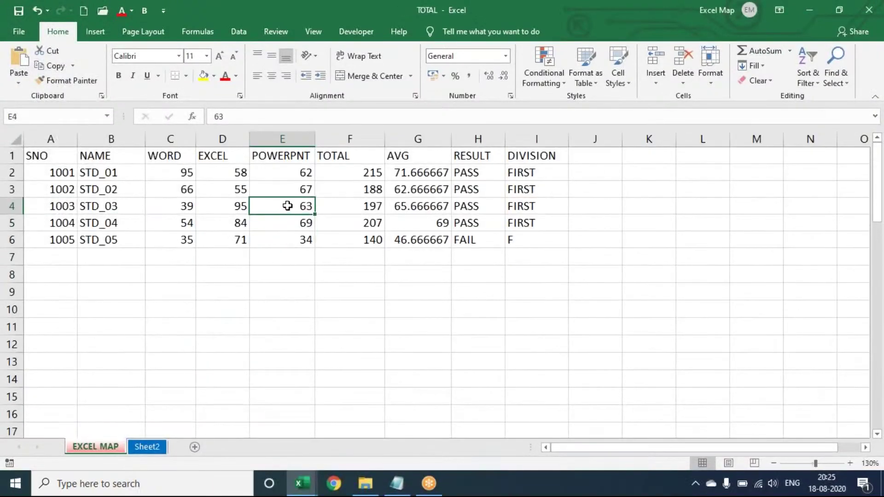
# Select all cells that contain formulas on the EXCEL MAP sheet
pyautogui.click(282, 139)
pyautogui.click(282, 184)
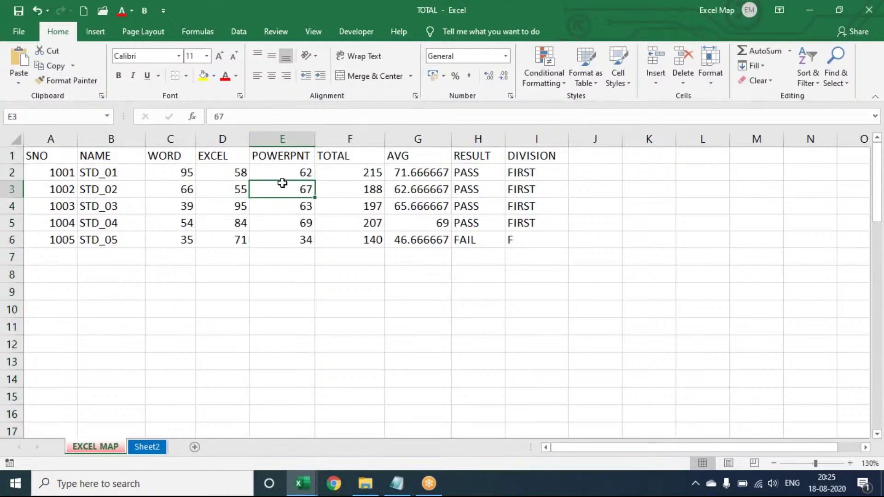
pyautogui.click(844, 77)
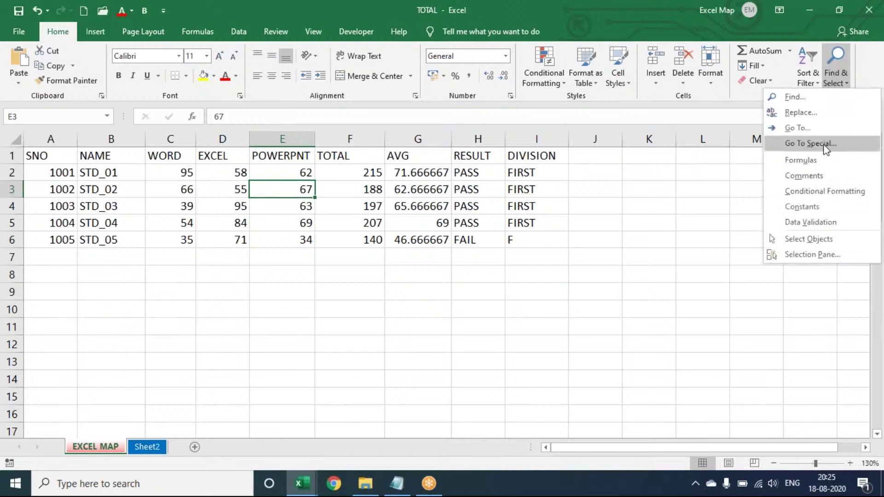
pyautogui.click(815, 161)
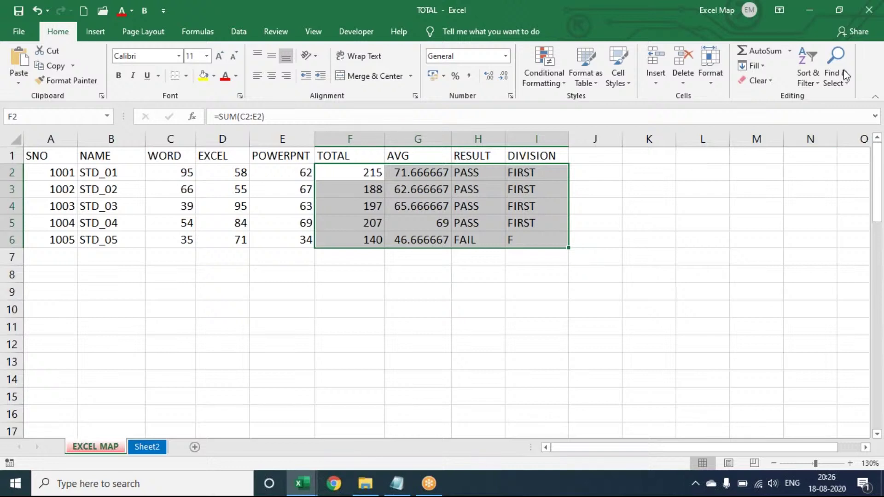
# Clear the current selection and reselect every formula cell on the sheet, starting from cell G4
pyautogui.click(423, 205)
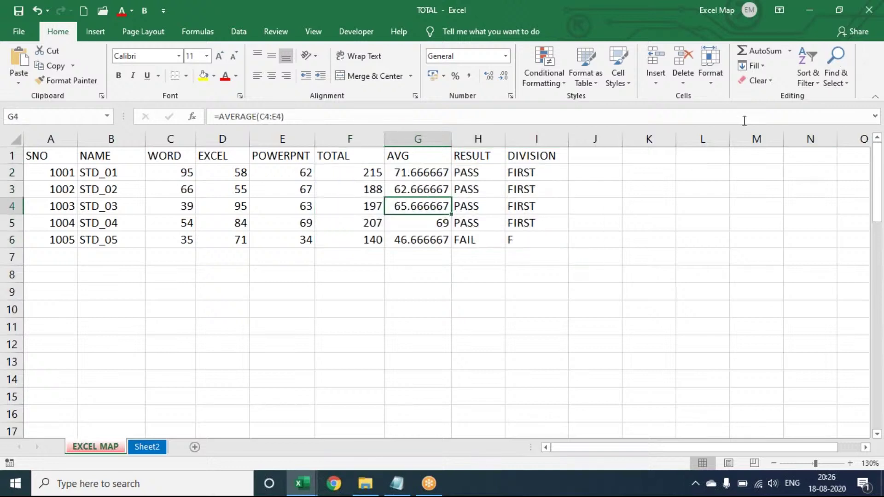
pyautogui.click(834, 74)
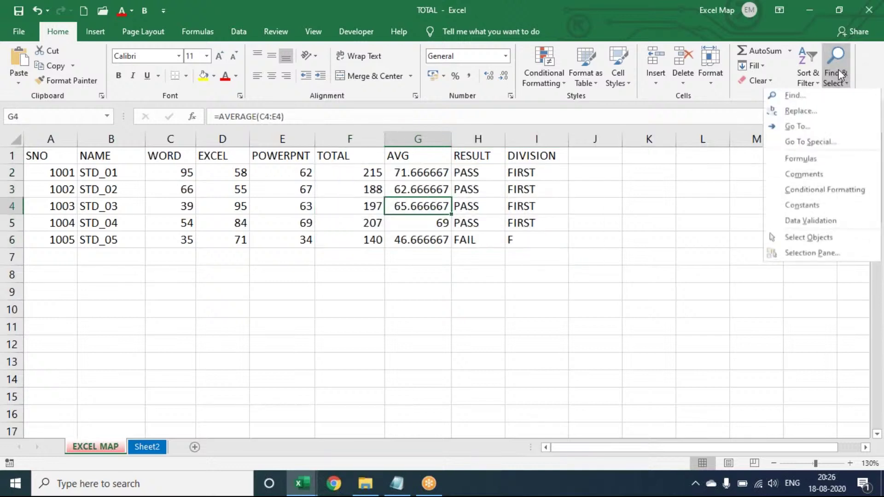
pyautogui.click(803, 160)
# Select all cells that hold constants on the sheet, starting from cell E4
pyautogui.click(264, 200)
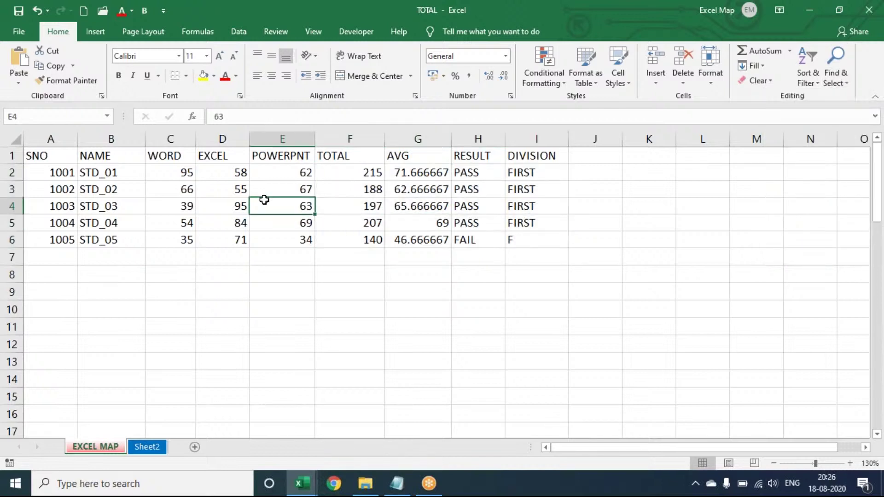
pyautogui.click(835, 67)
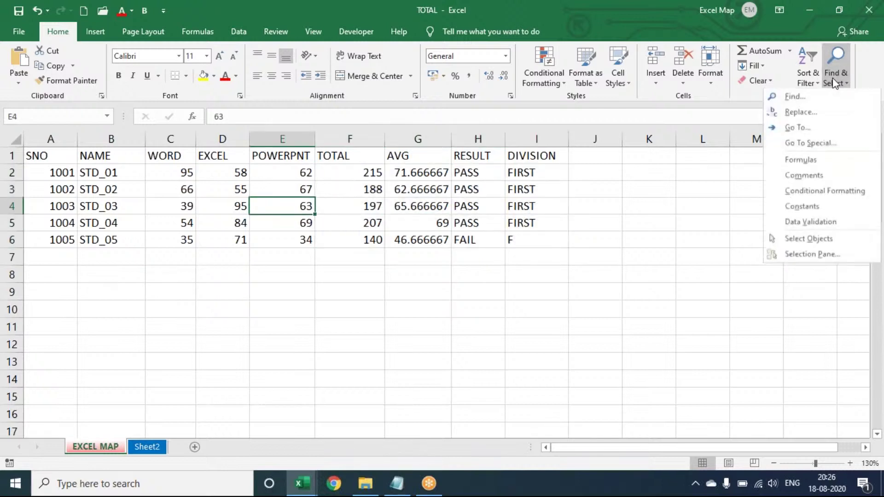
pyautogui.click(811, 207)
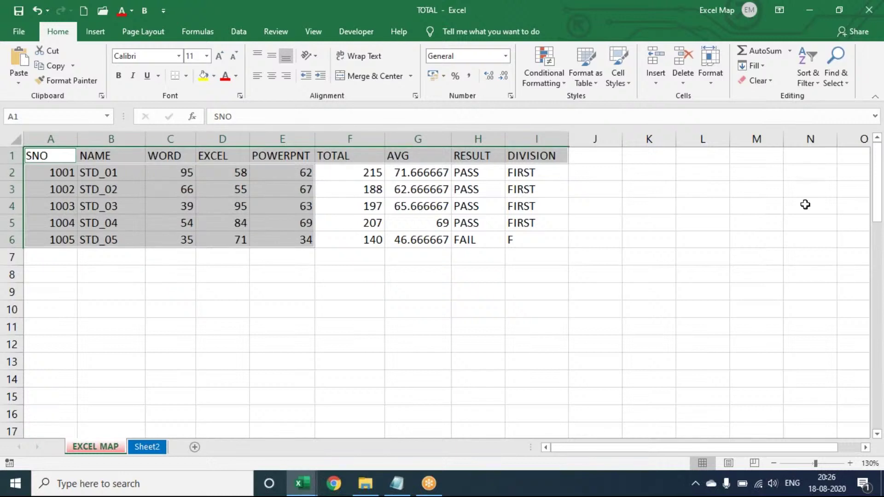
# Review the selection options offered by Go To Special and close the dialog without applying any
pyautogui.click(337, 185)
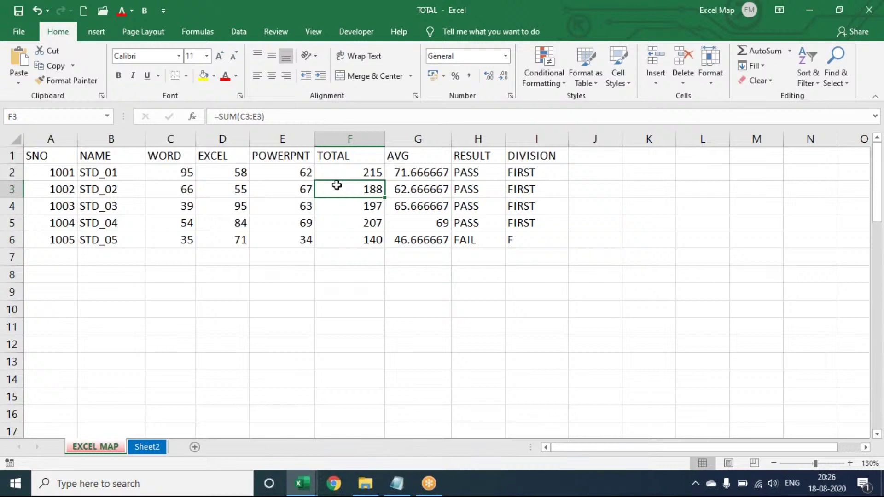
pyautogui.click(835, 79)
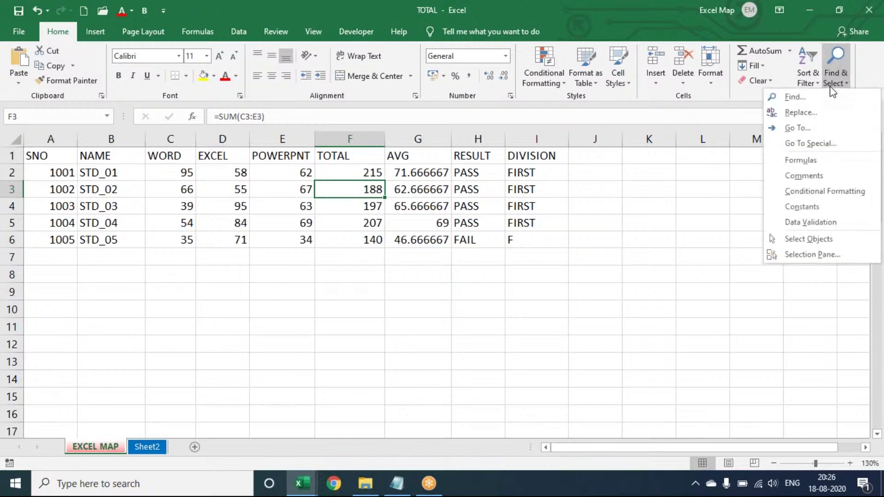
pyautogui.click(819, 144)
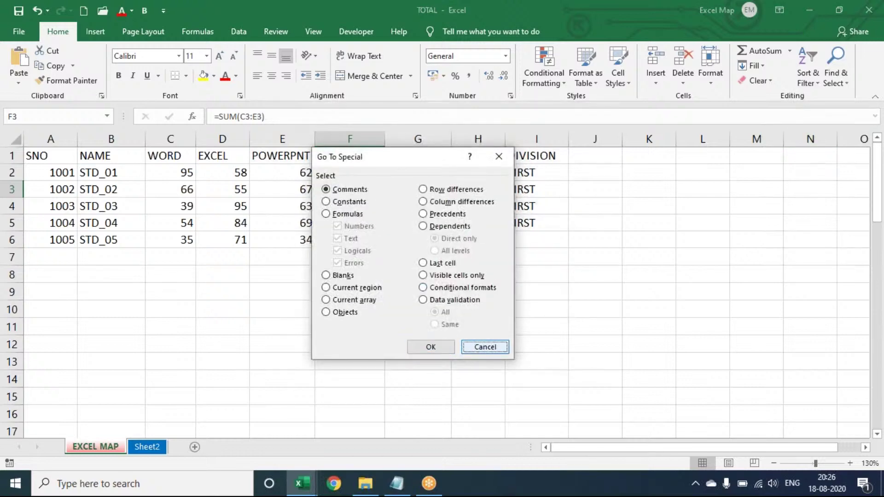
pyautogui.press('Escape')
# Use Go To Special to select the constants with Text excluded, leaving Numbers, Logicals and Errors included
pyautogui.click(833, 73)
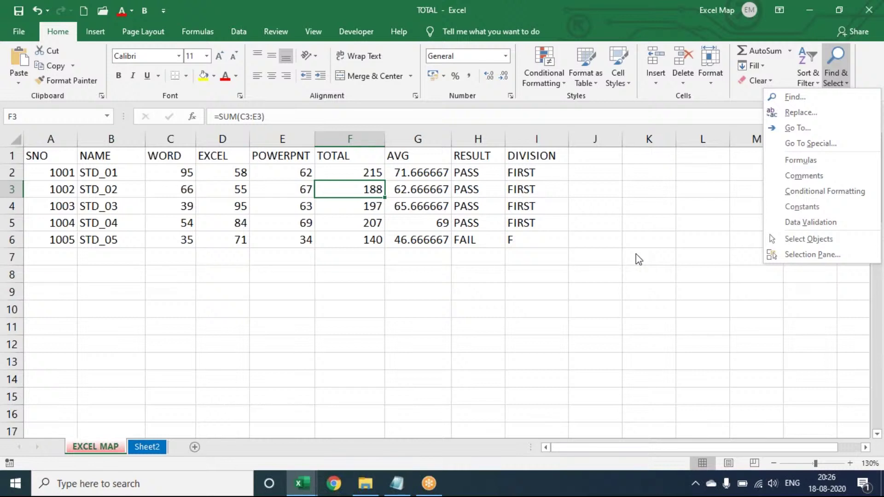
pyautogui.click(845, 144)
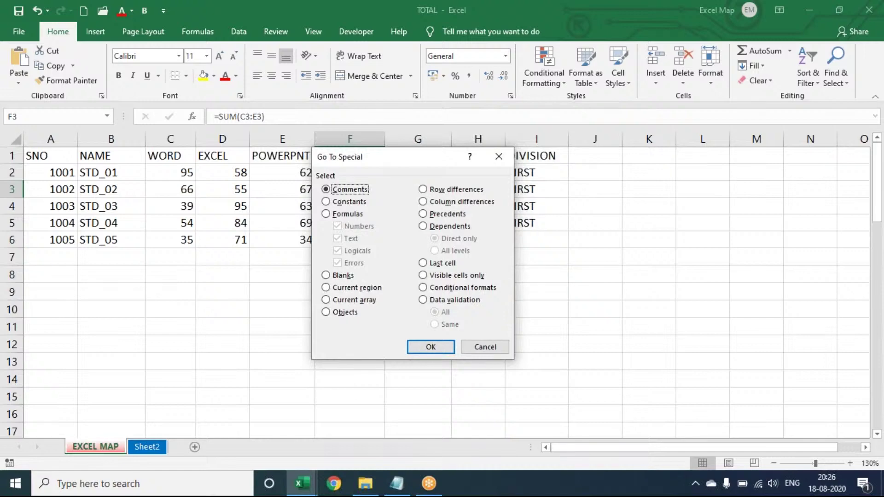
pyautogui.moveTo(415, 161); pyautogui.dragTo(554, 149)
pyautogui.click(485, 188)
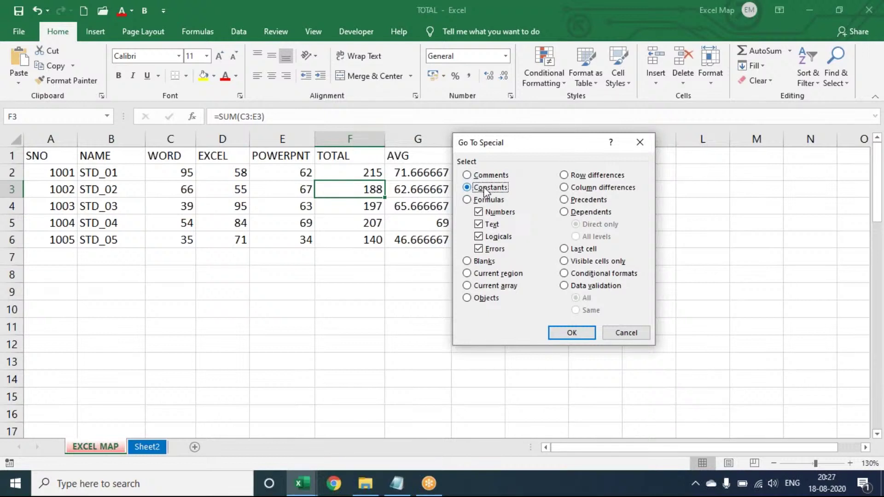
pyautogui.click(479, 224)
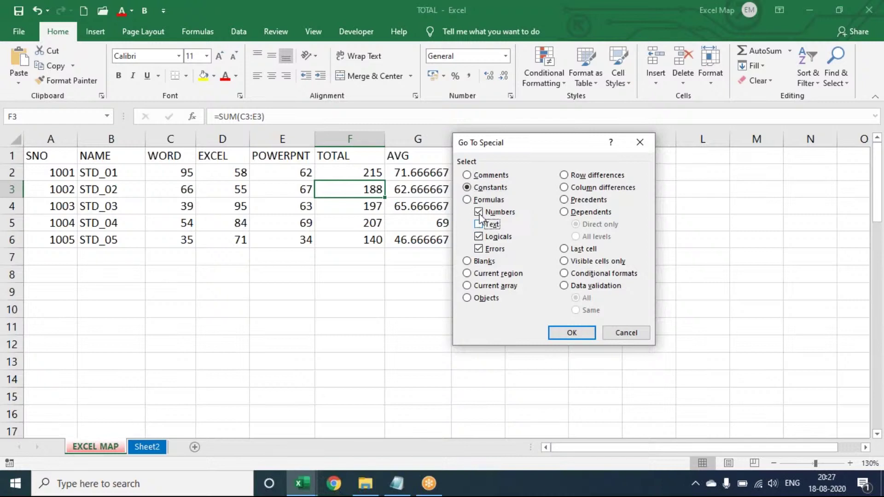
pyautogui.click(572, 334)
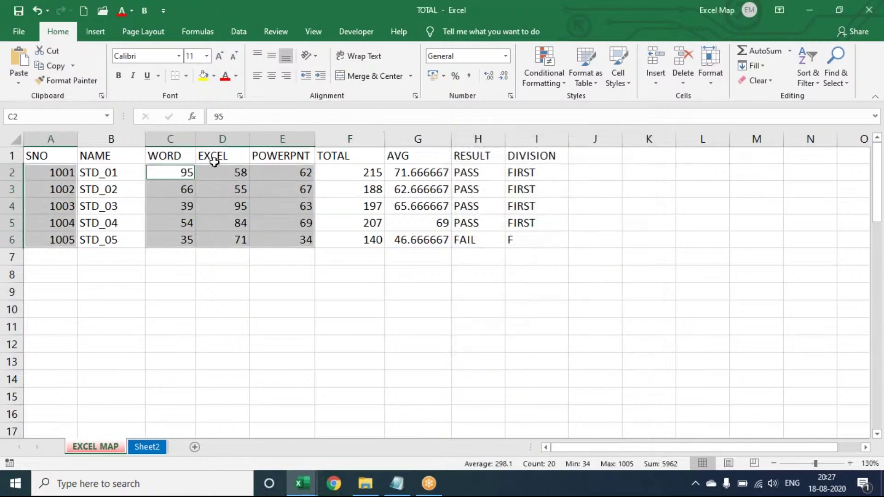
# Use Go To Special to select the formula cells with Numbers excluded, leaving Text, Logicals and Errors included
pyautogui.click(223, 192)
pyautogui.click(835, 59)
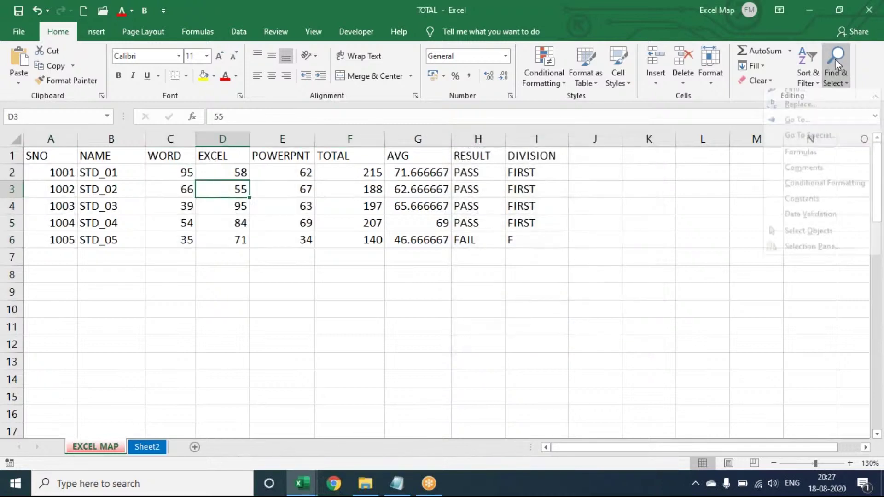
pyautogui.click(807, 145)
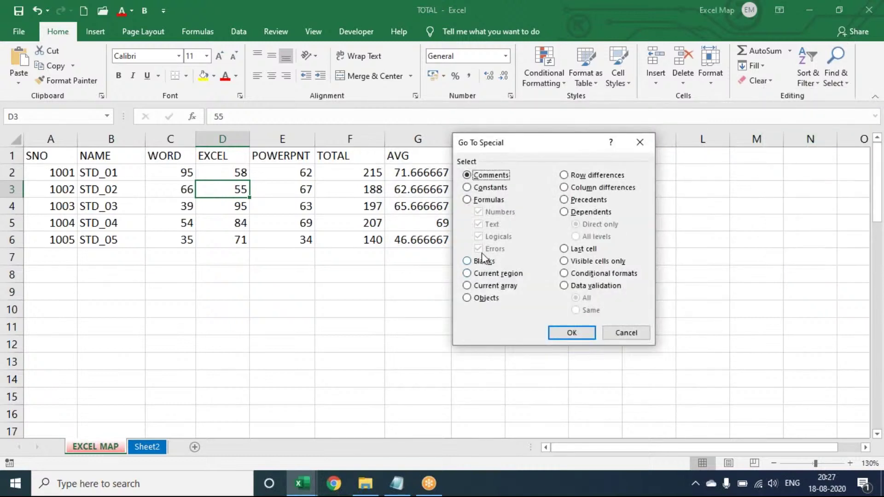
pyautogui.click(482, 199)
pyautogui.click(479, 212)
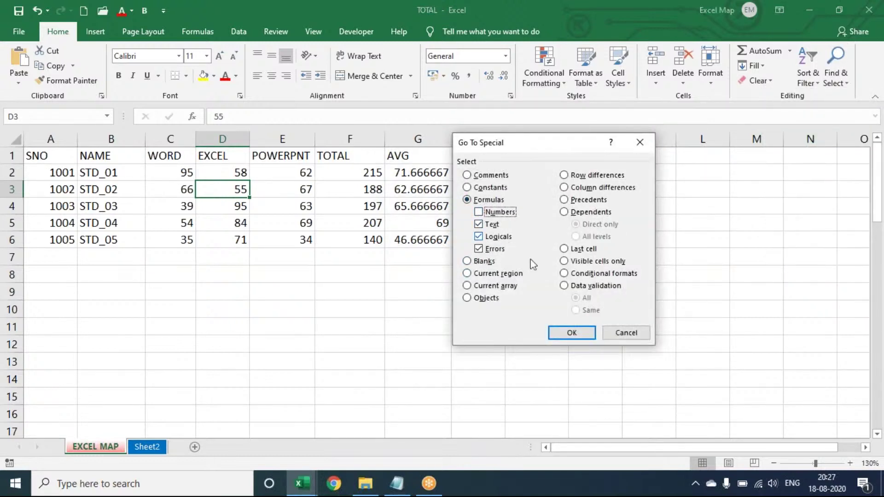
pyautogui.click(572, 332)
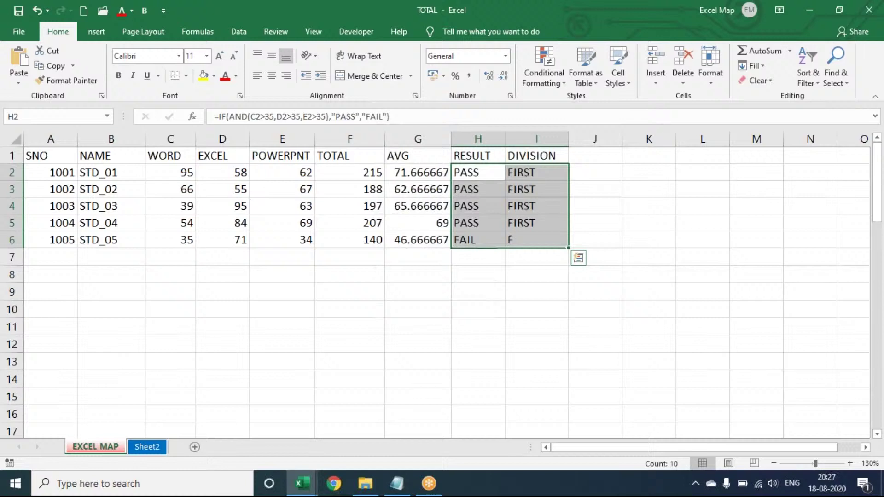
# Use Go To Special to select the blank cells on the sheet
pyautogui.click(438, 219)
pyautogui.click(836, 62)
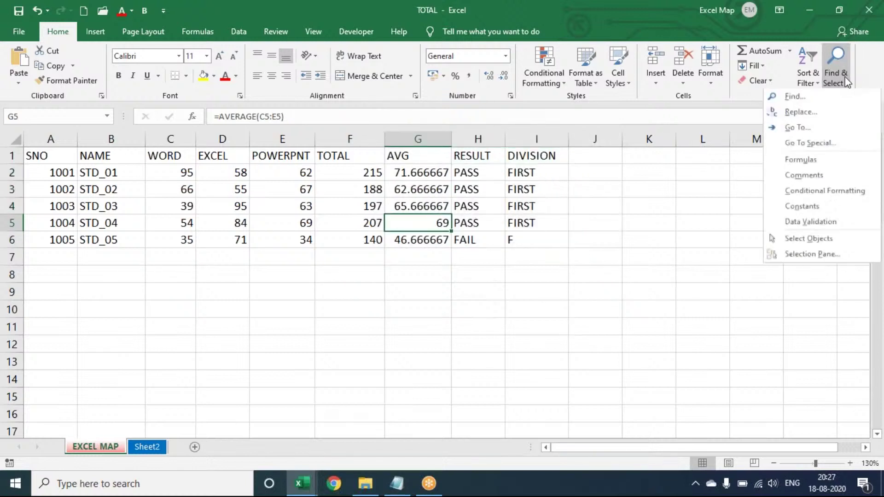
pyautogui.click(809, 144)
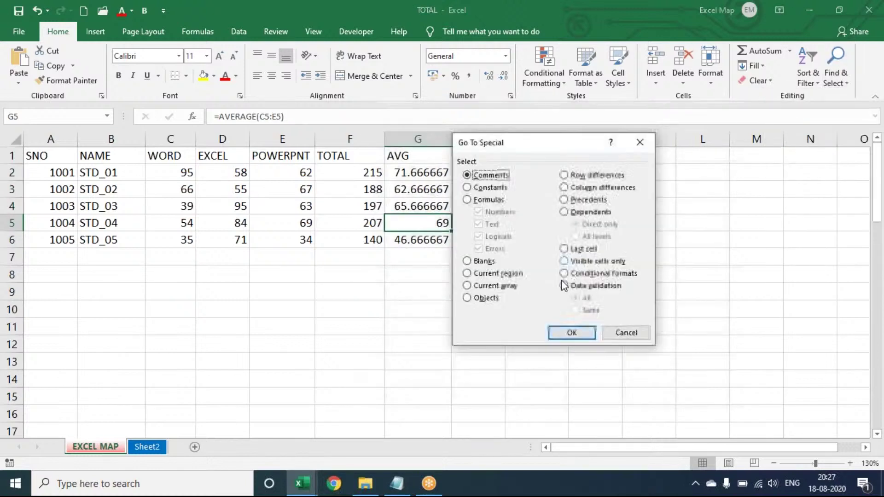
pyautogui.click(484, 261)
pyautogui.press('Return')
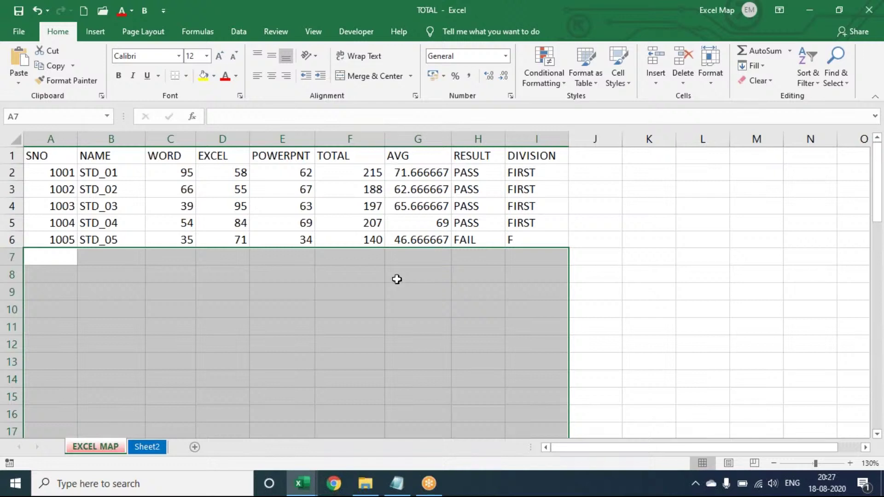
# Use Go To Special to select the current region around the AVG header cell
pyautogui.click(397, 157)
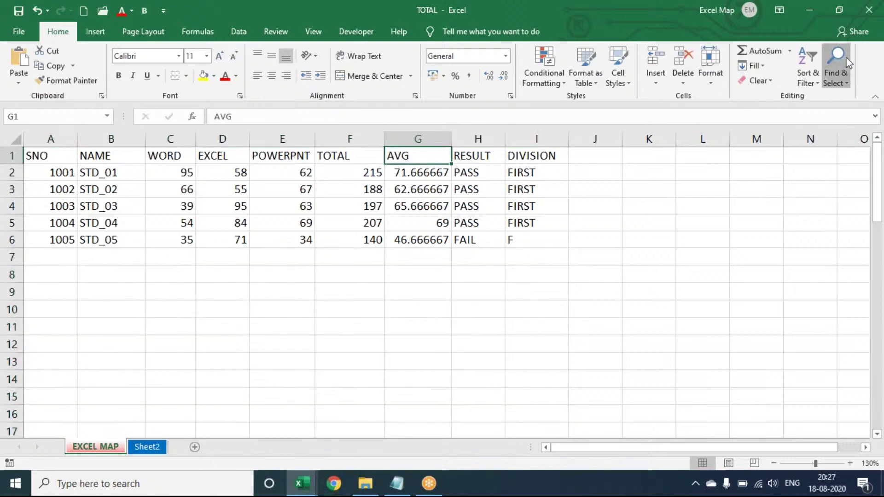
pyautogui.click(836, 76)
pyautogui.click(826, 143)
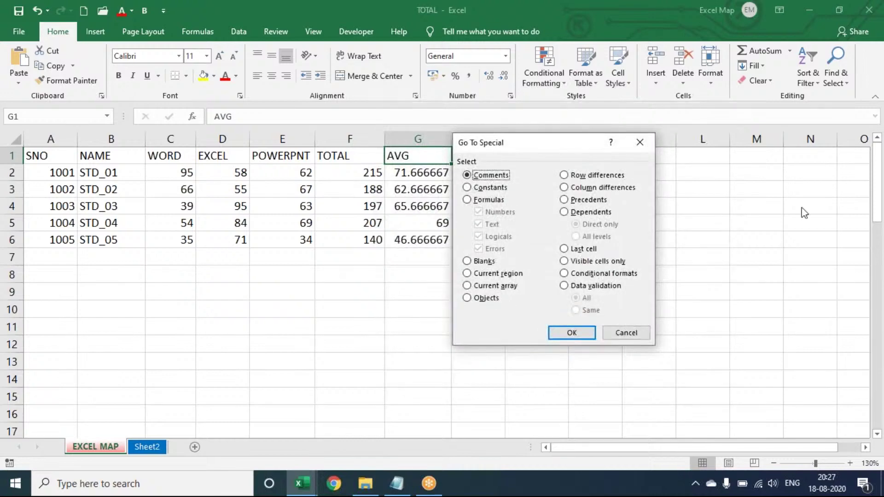
pyautogui.click(492, 273)
pyautogui.click(557, 333)
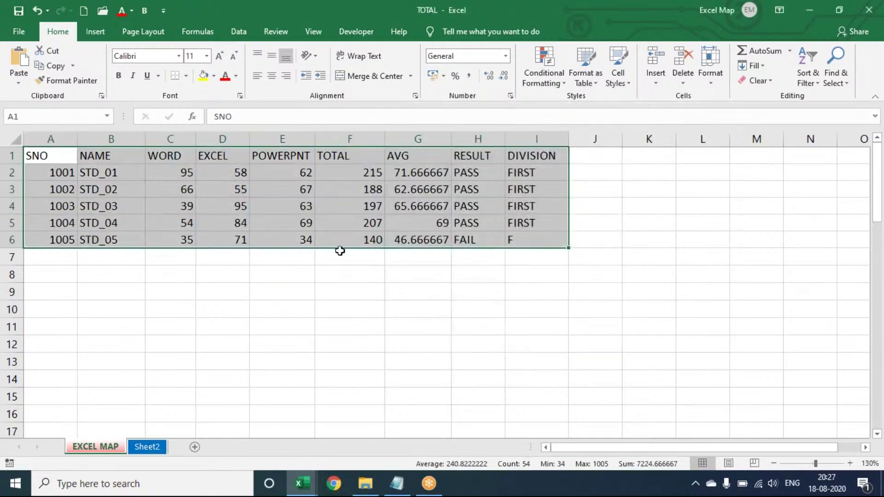
# Select the whole marks table from cell E5, clear the selection, and select the table again from cell E3
pyautogui.click(297, 217)
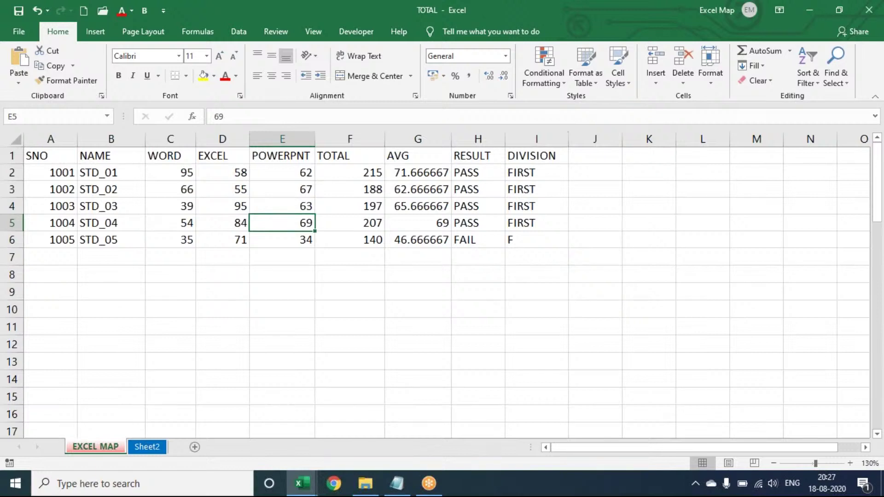
pyautogui.hotkey('ctrl', 'a')
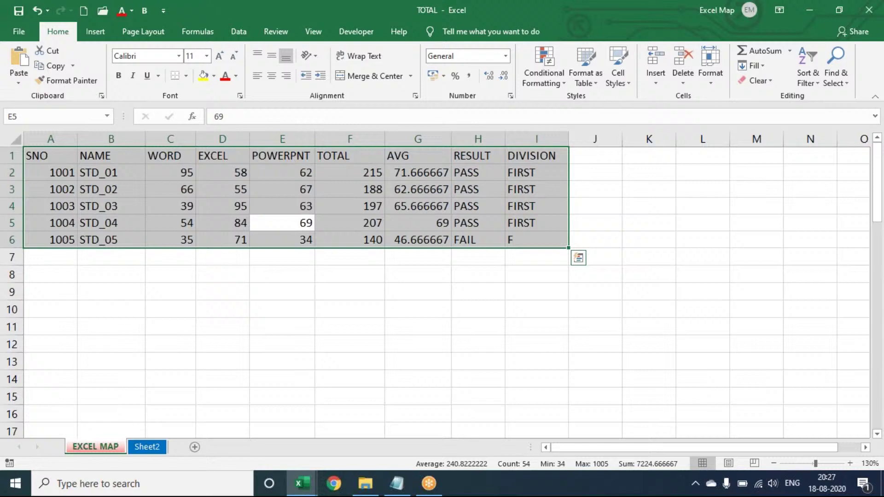
pyautogui.click(310, 326)
pyautogui.click(302, 193)
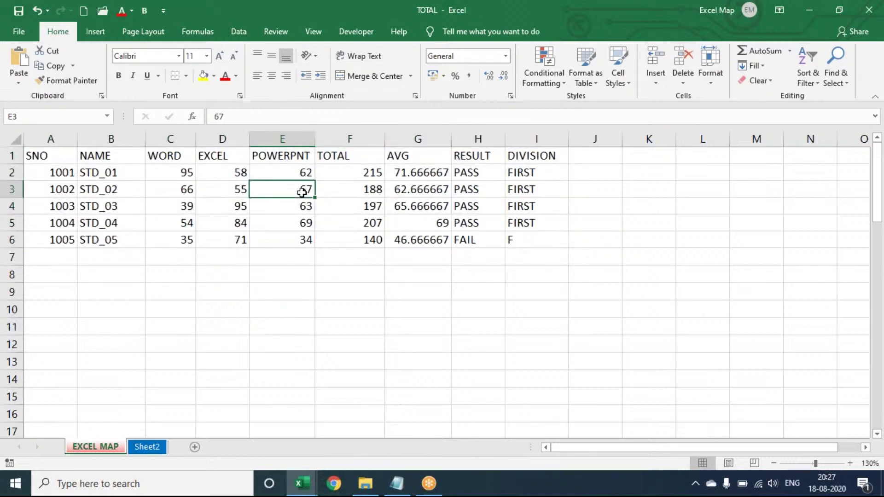
pyautogui.hotkey('ctrl', 'a')
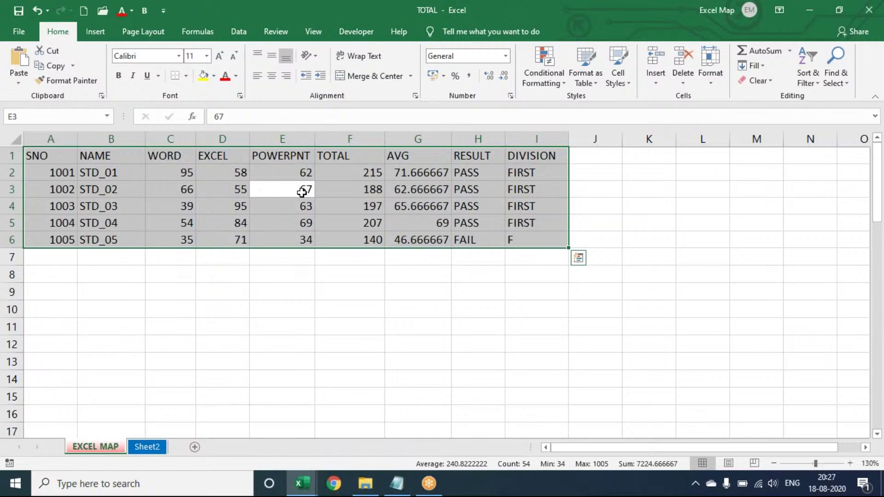
# Select the entire sheet from empty cells E10 and E9, with the marks table selected from cell E3 in between
pyautogui.click(308, 307)
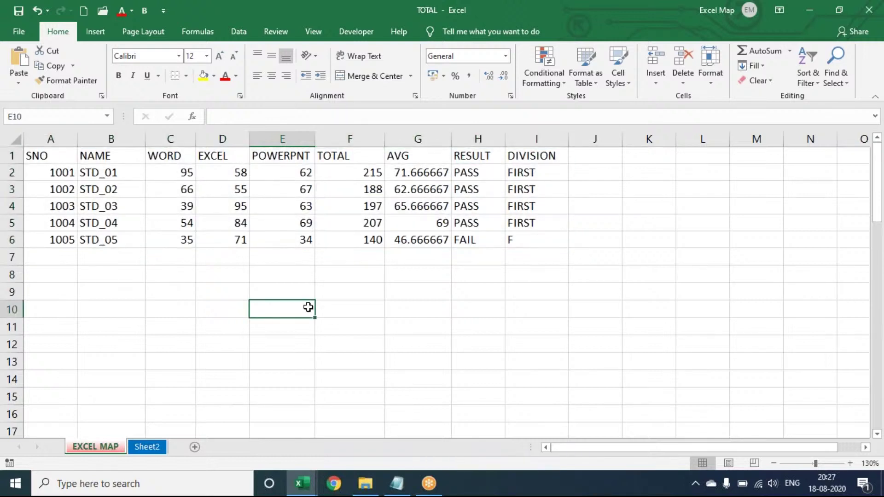
pyautogui.hotkey('ctrl', 'a')
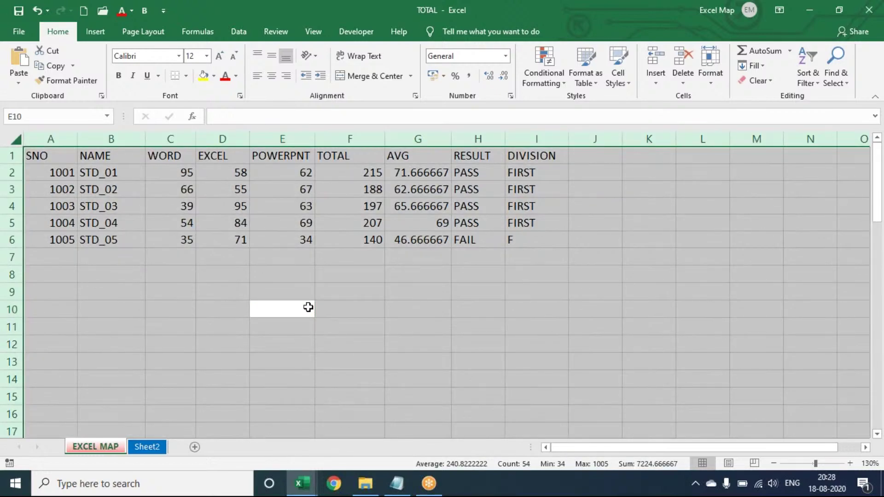
pyautogui.click(290, 187)
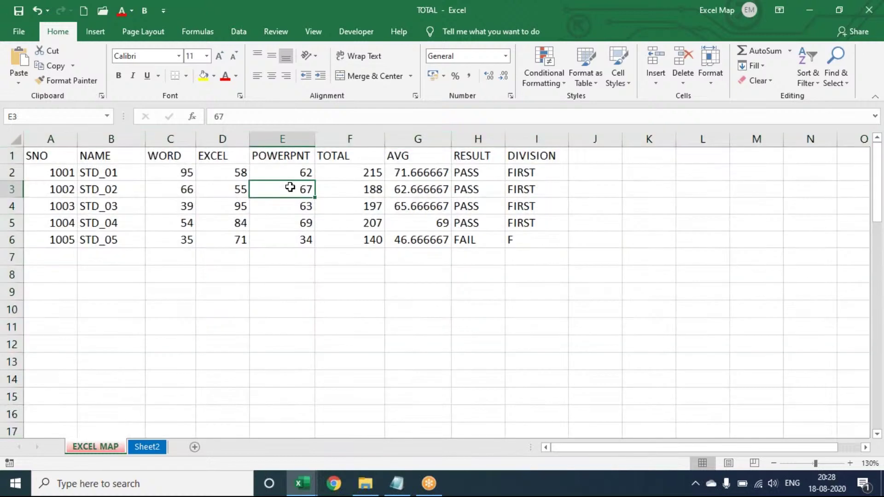
pyautogui.hotkey('ctrl', 'a')
pyautogui.click(289, 294)
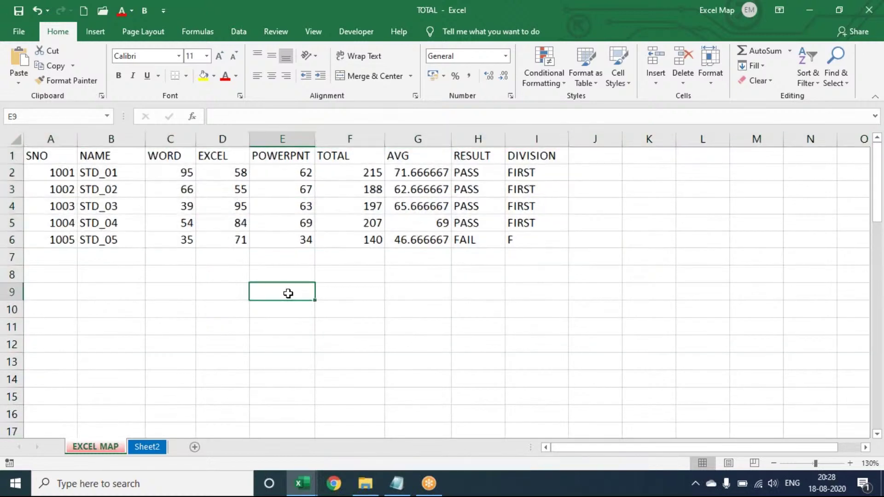
pyautogui.hotkey('ctrl', 'a')
# Select the marks table from cell E4 and extend the selection to the entire sheet
pyautogui.click(290, 206)
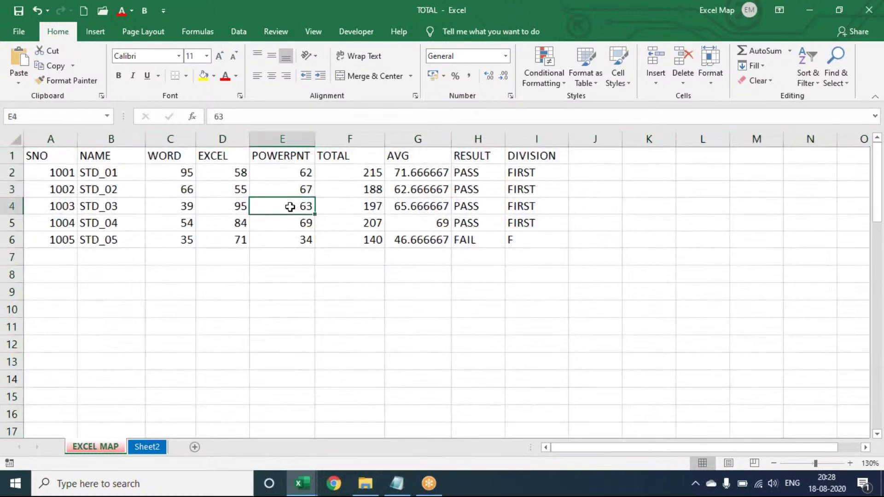
pyautogui.hotkey('ctrl', 'a')
pyautogui.hotkey('ctrl', 'q')
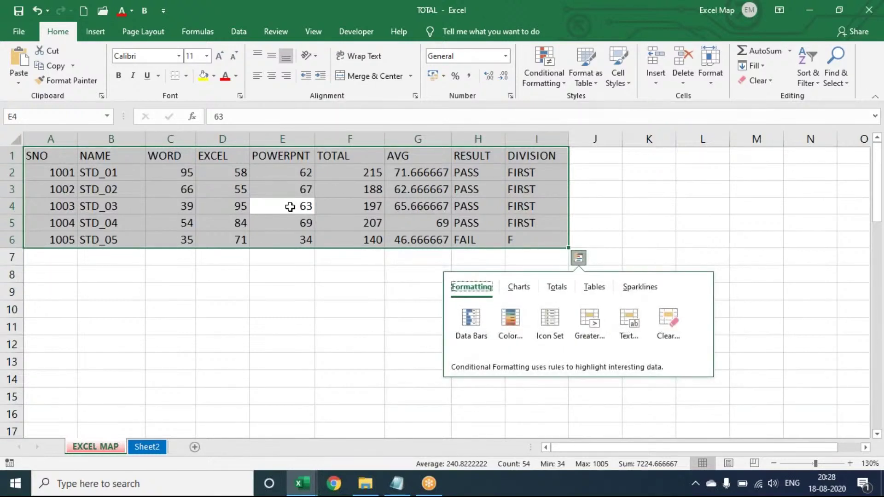
pyautogui.press('Escape')
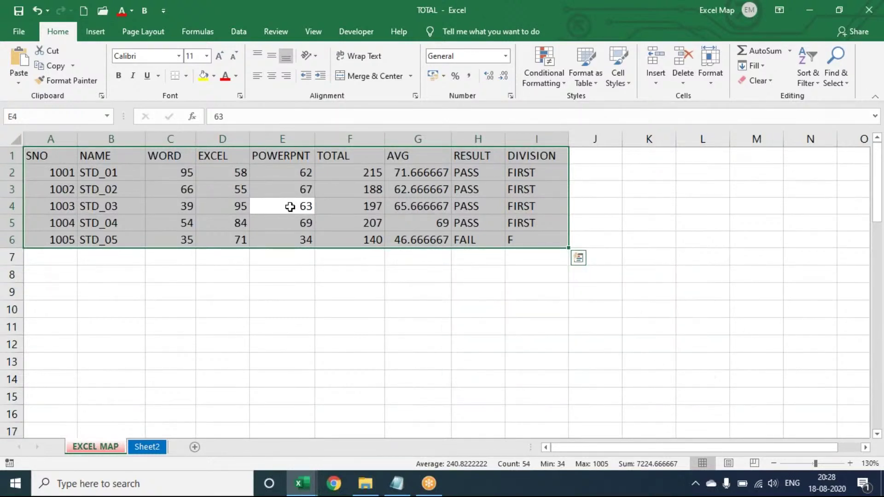
pyautogui.press('Escape')
pyautogui.hotkey('ctrl', 'a')
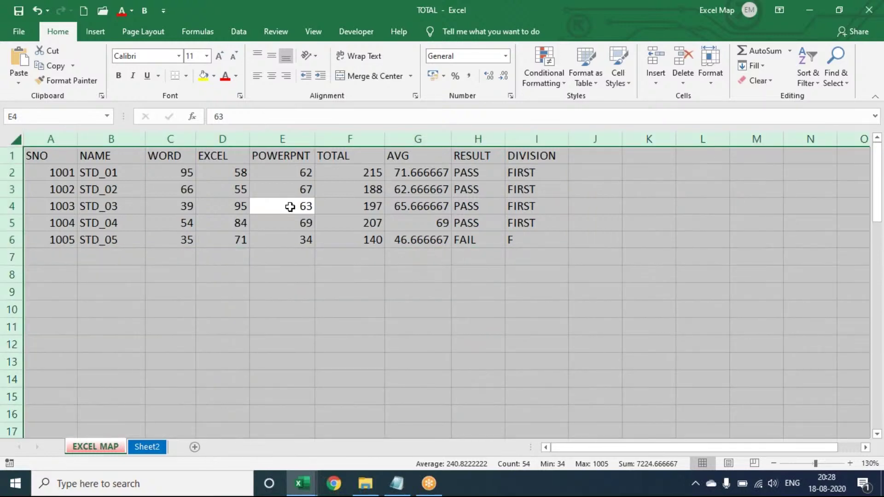
# Select the entire sheet from empty cell E9, then select the marks table from cell E4 and extend the selection to the entire sheet
pyautogui.click(286, 188)
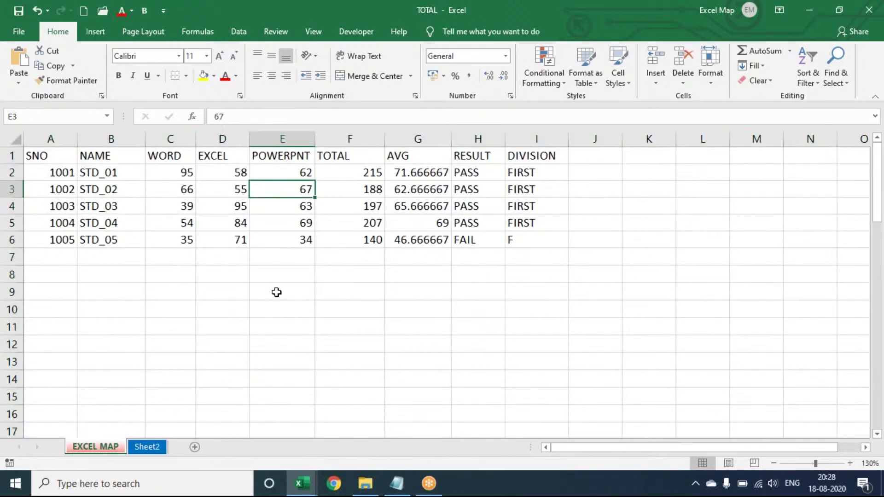
pyautogui.click(276, 292)
pyautogui.hotkey('ctrl', 'a')
pyautogui.click(269, 210)
pyautogui.hotkey('ctrl', 'a')
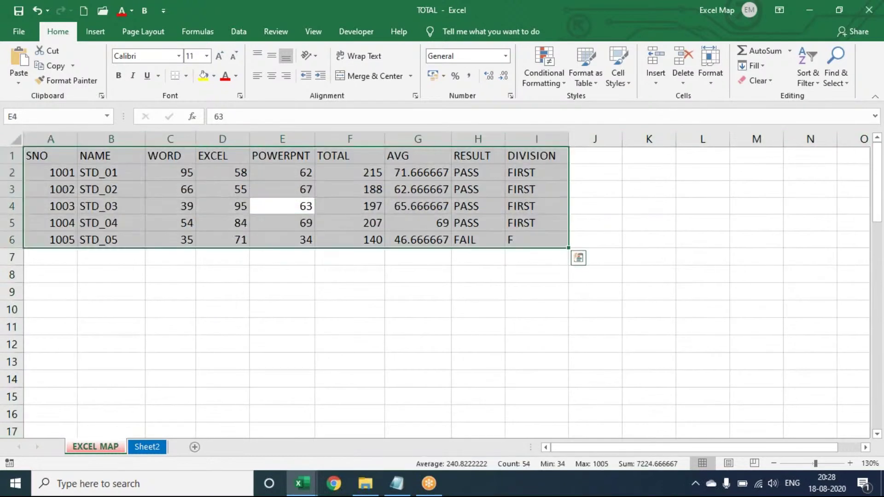
pyautogui.hotkey('ctrl', 'a')
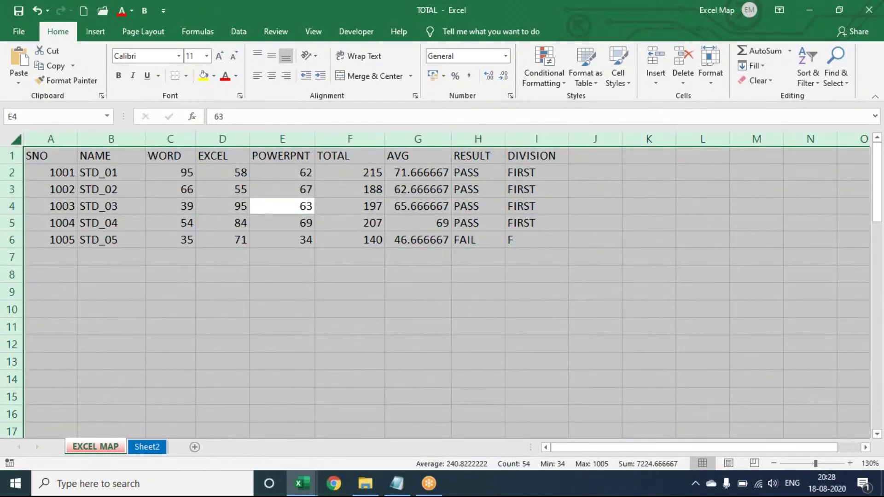
# Review the Go To Special options from cell E3, dismiss them without applying any, and select TOTAL cell F4 for STD_03
pyautogui.click(266, 190)
pyautogui.click(837, 74)
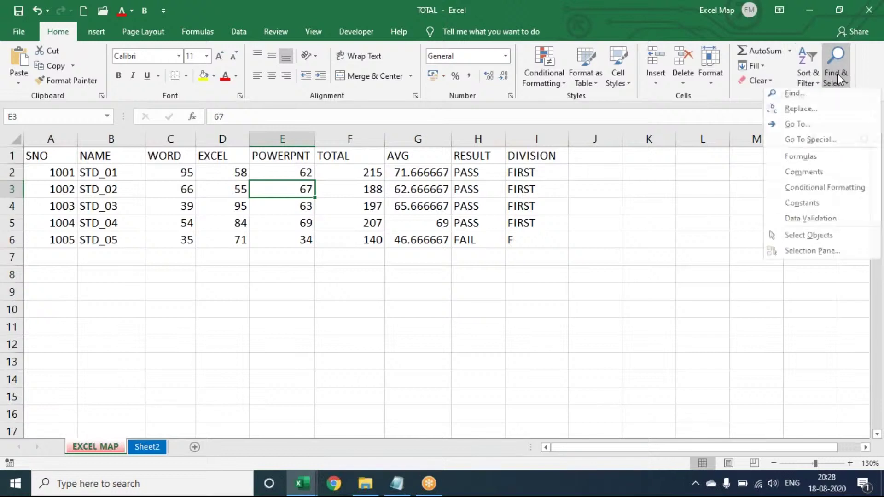
pyautogui.click(805, 142)
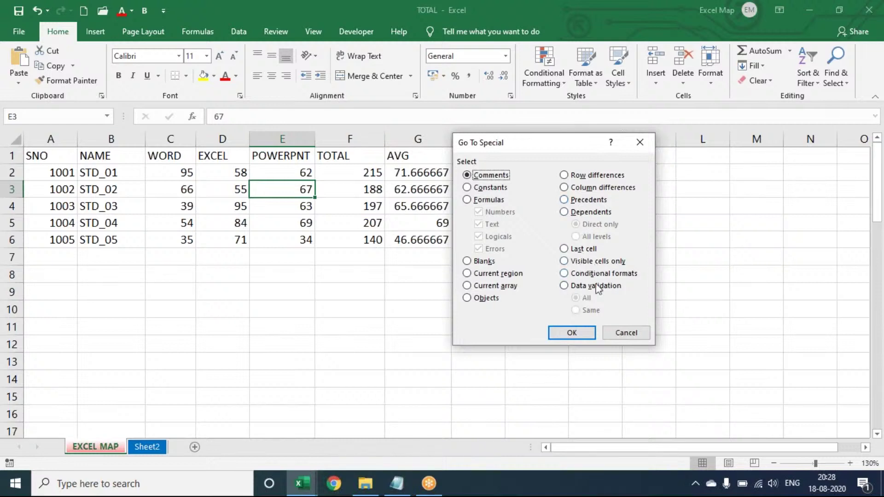
pyautogui.click(609, 334)
pyautogui.click(319, 211)
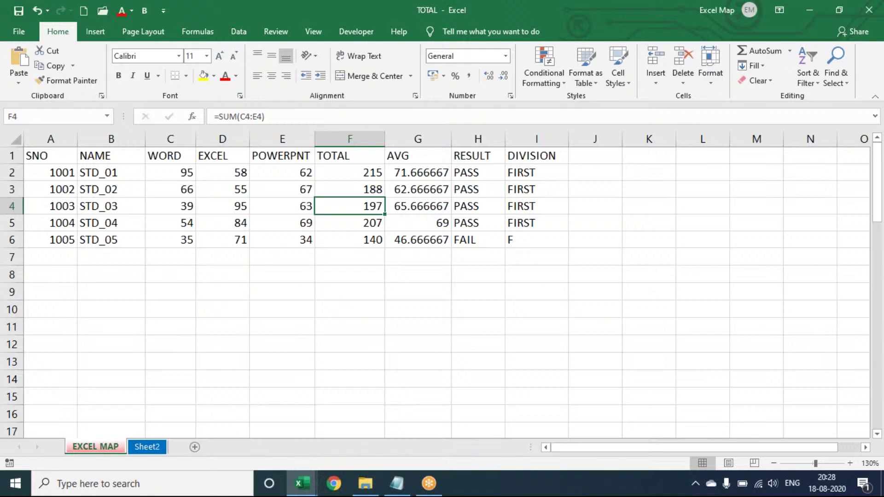
# Hide row 4 and the EXCEL marks column D in the marks table on the EXCEL MAP sheet
pyautogui.hotkey('ctrl', '9')
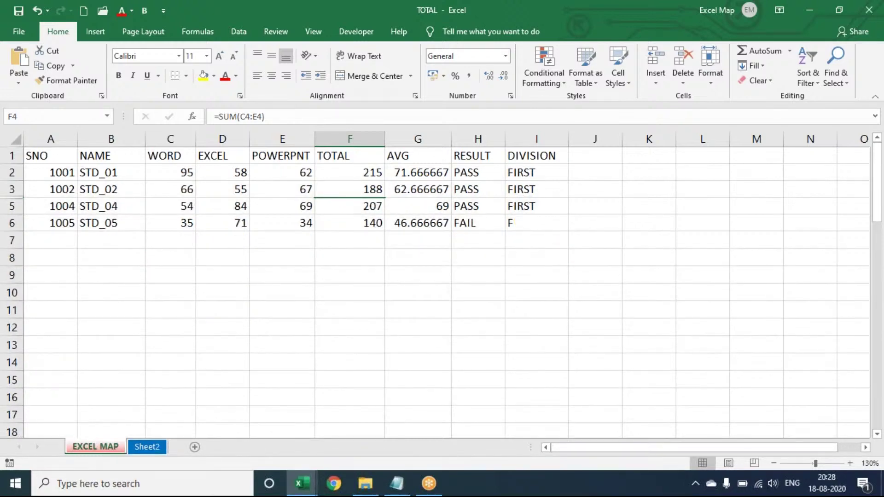
pyautogui.press('Left')
pyautogui.press('Down')
pyautogui.press('Left')
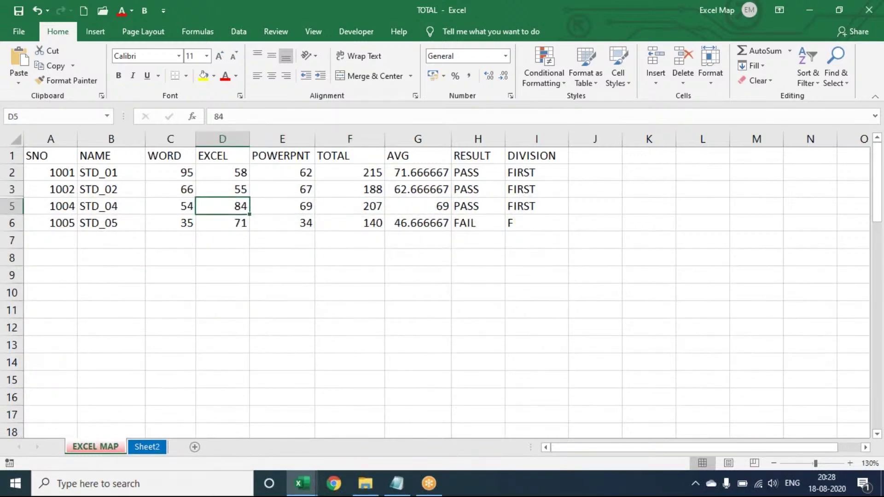
pyautogui.hotkey('ctrl', '0')
pyautogui.press('Up')
pyautogui.press('Up')
pyautogui.press('Right')
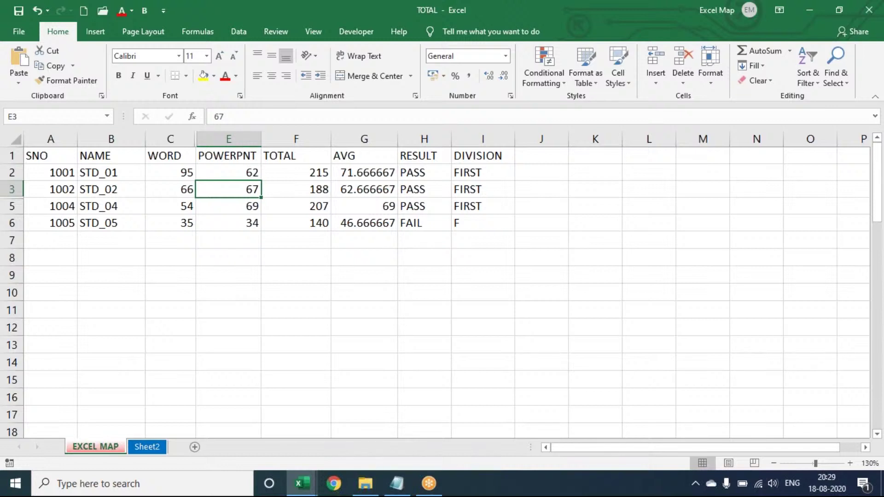
# Copy the entire marks table and add a new blank worksheet after Sheet2
pyautogui.hotkey('ctrl', 'a')
pyautogui.hotkey('ctrl', 'c')
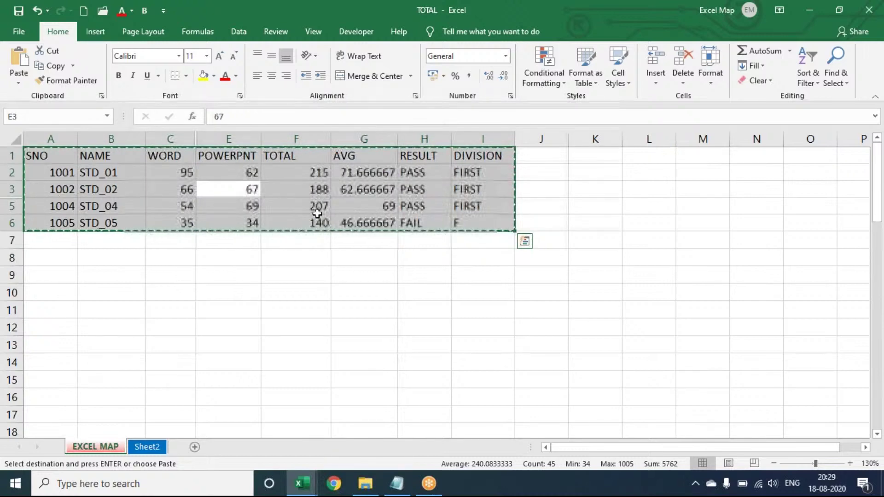
pyautogui.click(150, 448)
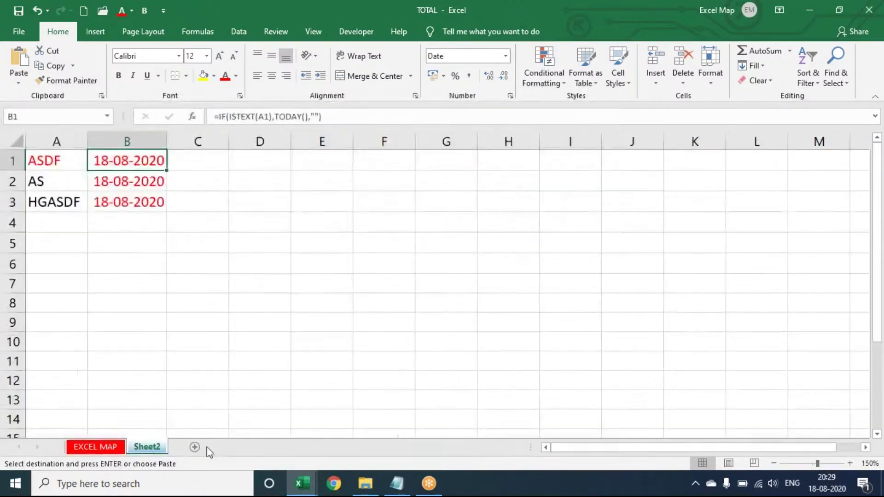
pyautogui.click(195, 447)
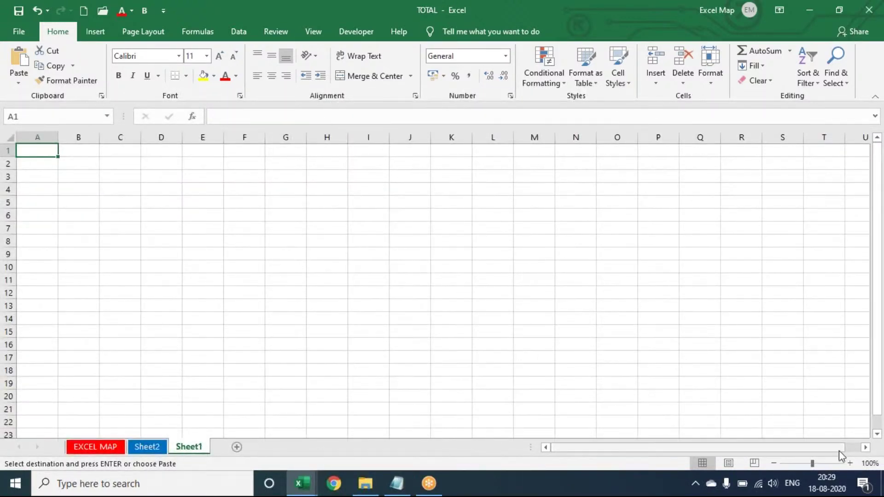
# Zoom the new worksheet to 130% and paste the copied table at cell A1
pyautogui.click(850, 463)
pyautogui.click(850, 463)
pyautogui.click(850, 464)
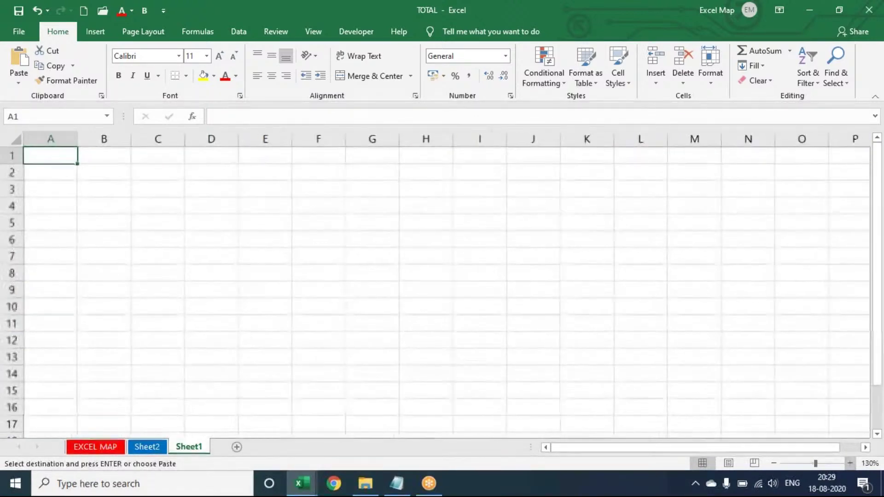
pyautogui.hotkey('ctrl', 'v')
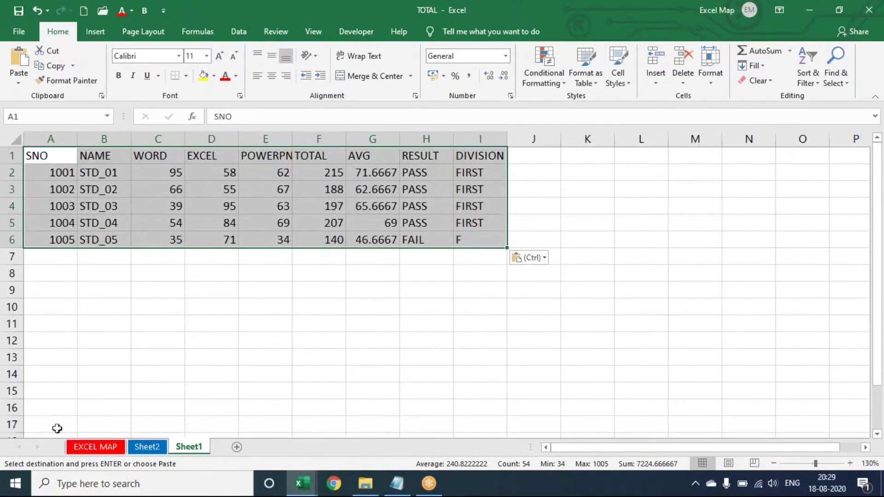
# Compare the pasted table with the source on the EXCEL MAP sheet and undo the paste on Sheet1
pyautogui.click(88, 447)
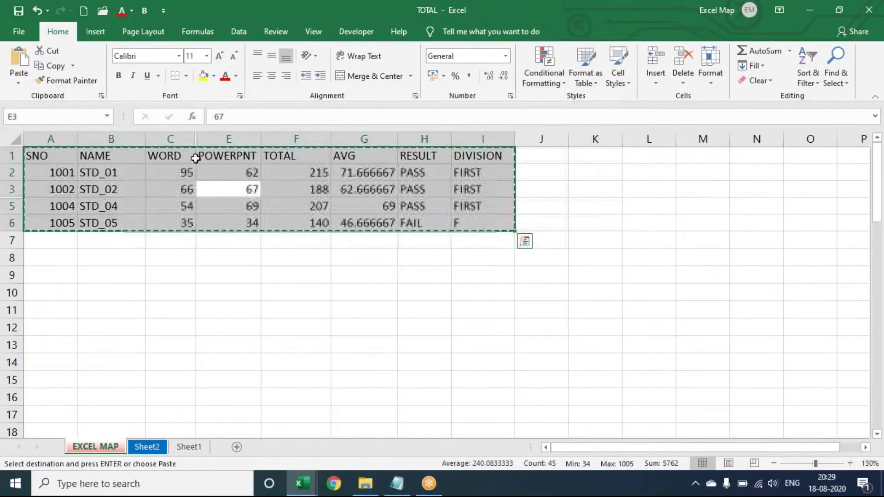
pyautogui.click(189, 449)
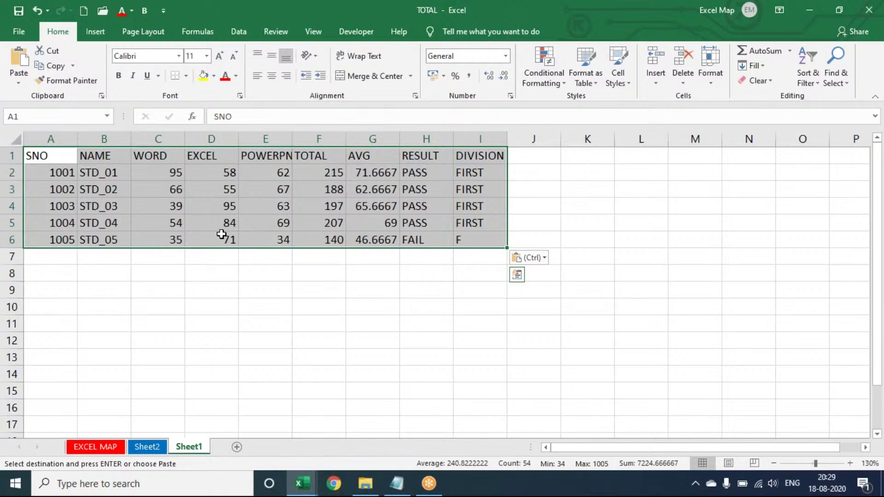
pyautogui.hotkey('ctrl', 'z')
pyautogui.hotkey('ctrl', 'z')
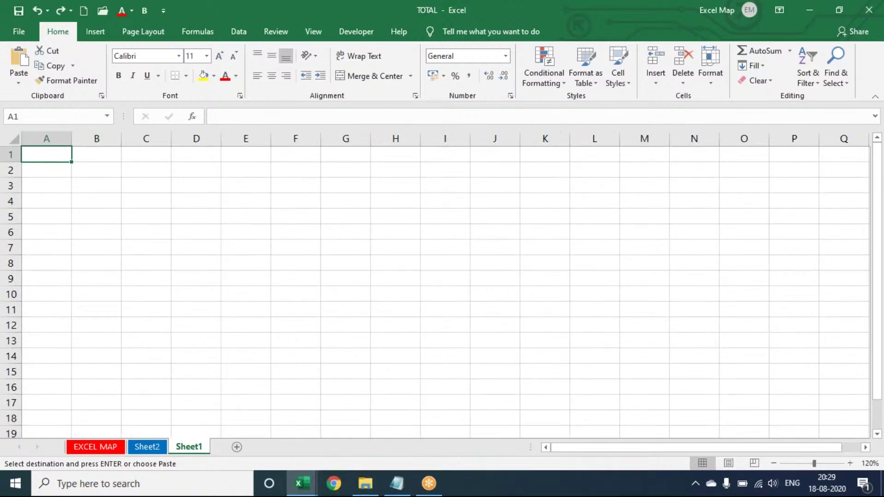
# On the EXCEL MAP sheet, cancel the pending copy and use Go To Special with Visible cells only from cell F5
pyautogui.click(101, 451)
pyautogui.click(263, 206)
pyautogui.press('Escape')
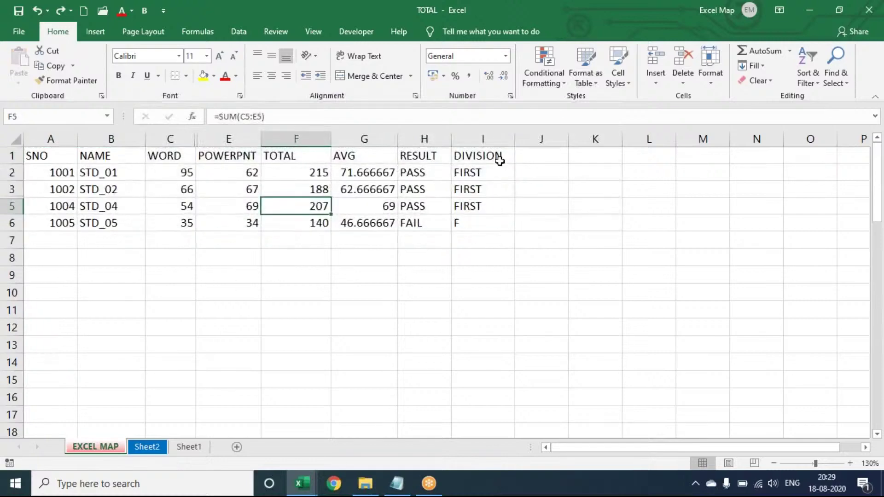
pyautogui.click(834, 82)
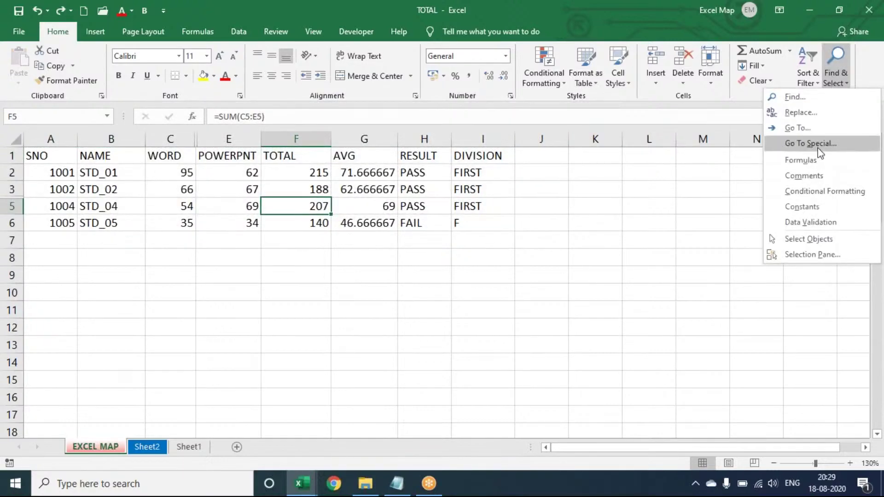
pyautogui.click(803, 146)
pyautogui.click(584, 261)
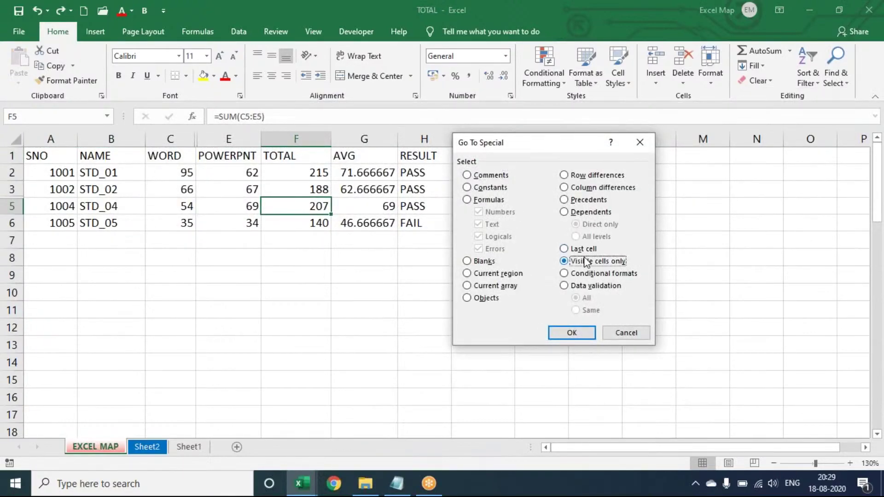
pyautogui.press('Return')
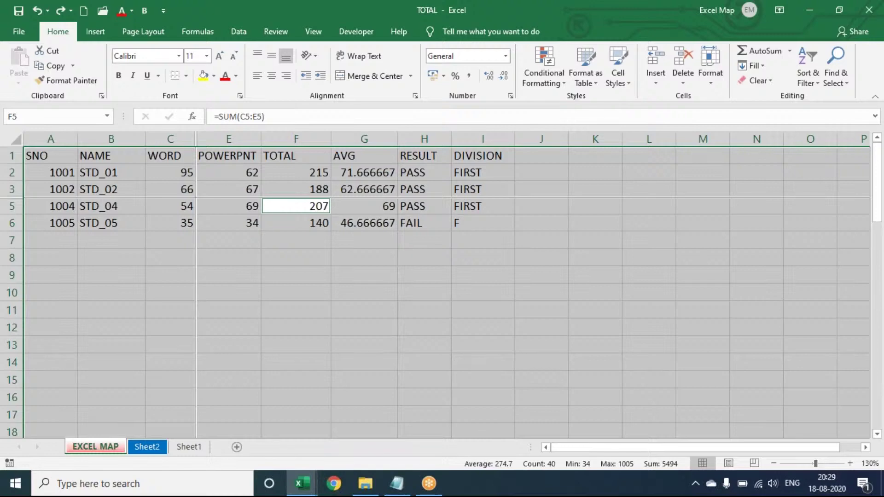
# Select the whole marks table and restrict the selection to visible cells only with Go To Special
pyautogui.click(296, 173)
pyautogui.hotkey('ctrl', 'a')
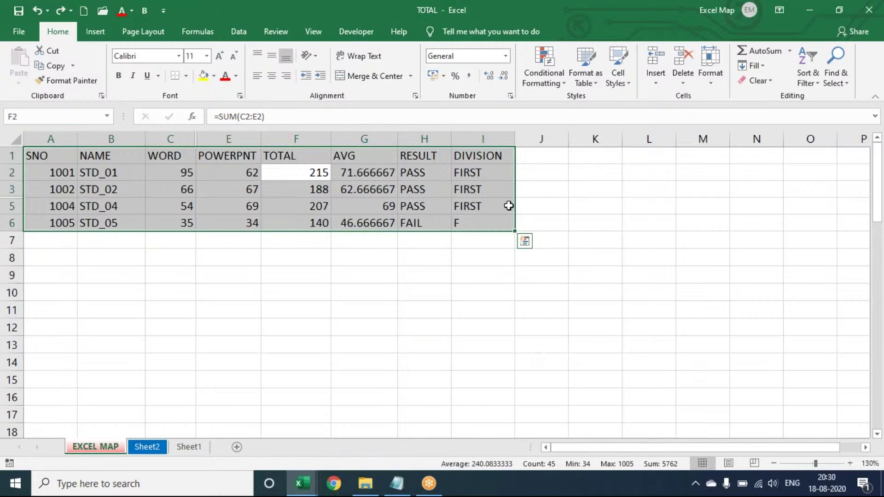
pyautogui.click(850, 71)
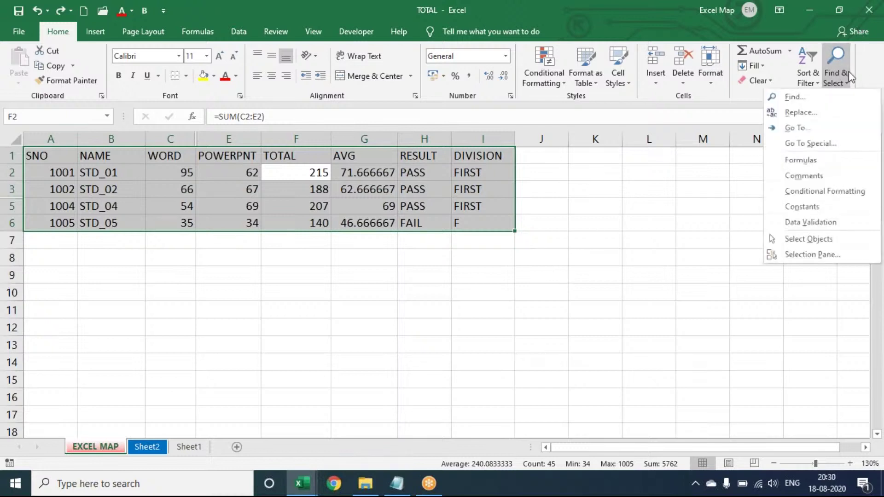
pyautogui.click(812, 143)
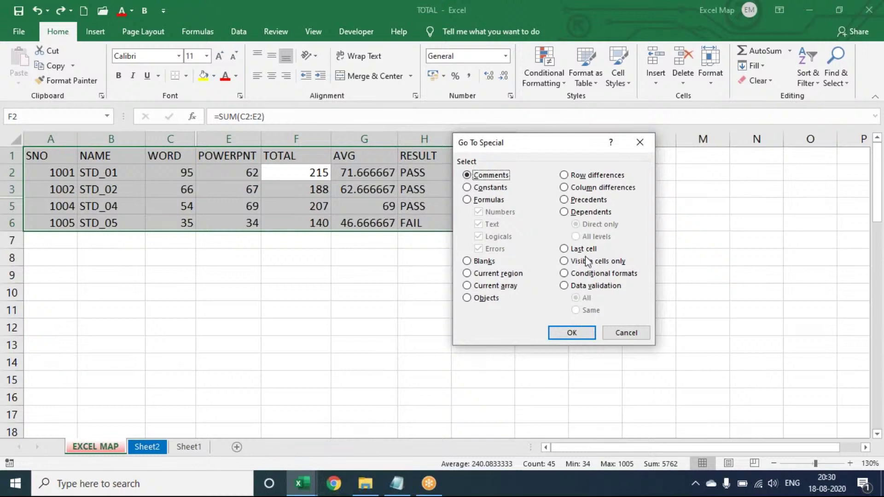
pyautogui.click(586, 262)
pyautogui.click(572, 333)
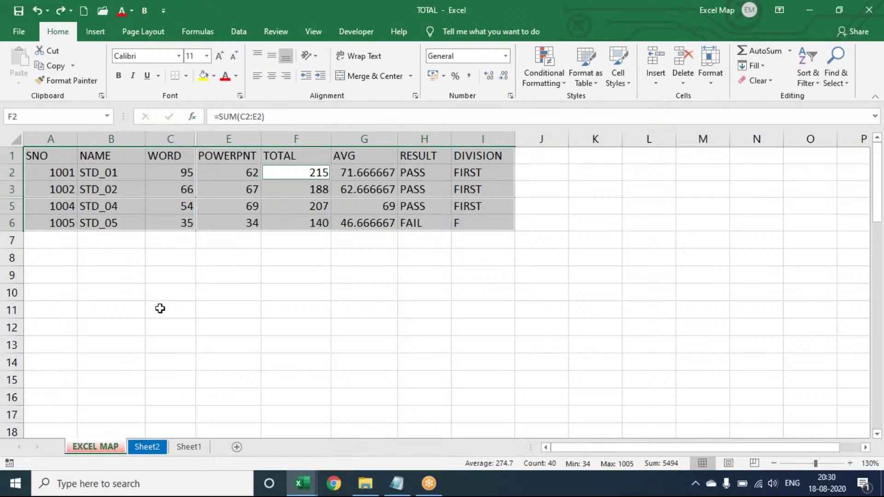
# Copy the selected visible cells and paste them at cell A1 of Sheet1
pyautogui.hotkey('ctrl', 'c')
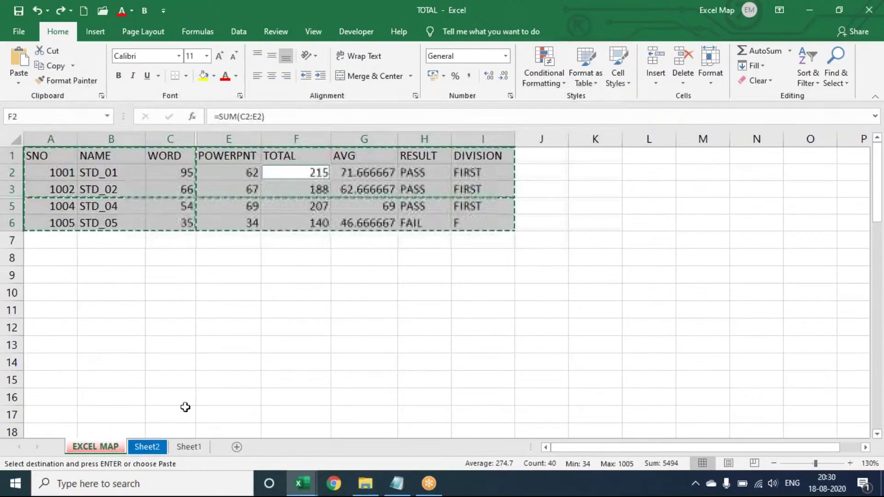
pyautogui.click(183, 446)
pyautogui.hotkey('ctrl', 'v')
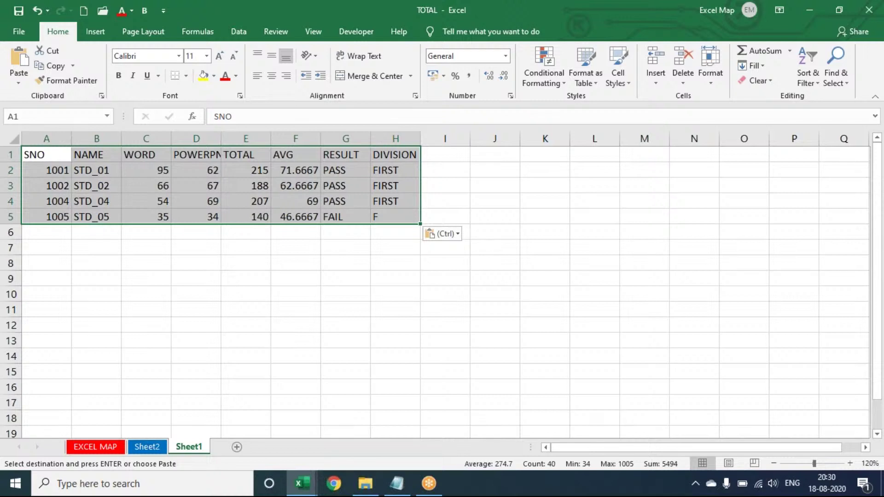
# Undo the paste on Sheet1 and cancel the pending copy on the EXCEL MAP sheet
pyautogui.press('alt')
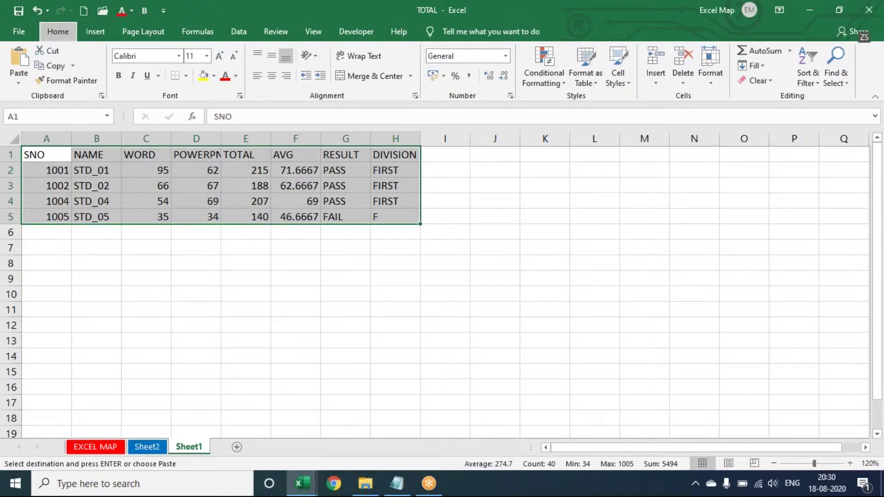
pyautogui.press('Escape')
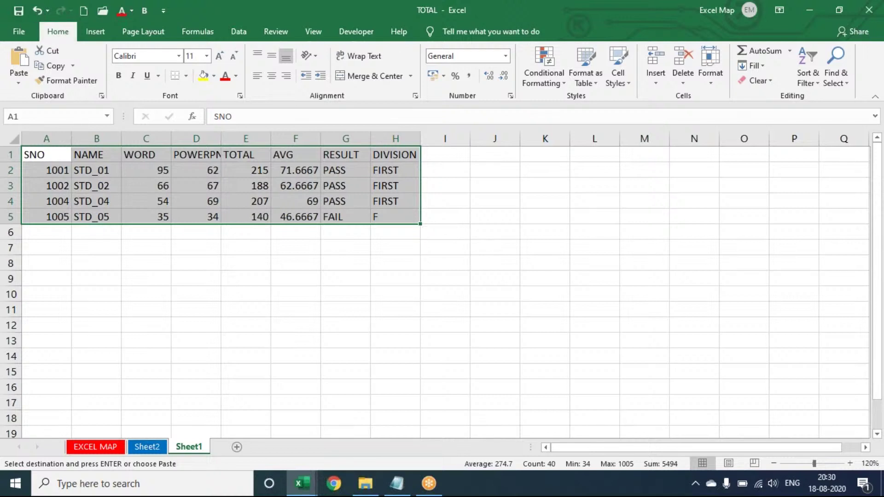
pyautogui.hotkey('ctrl', 'z')
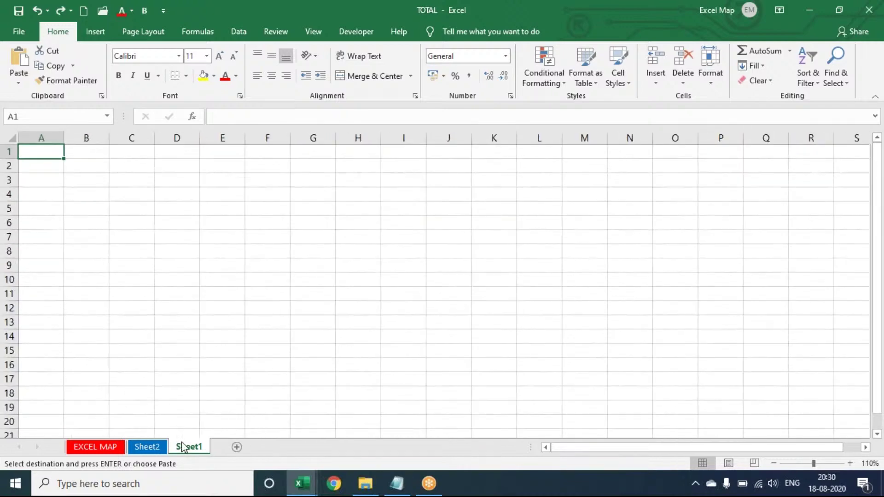
pyautogui.click(112, 447)
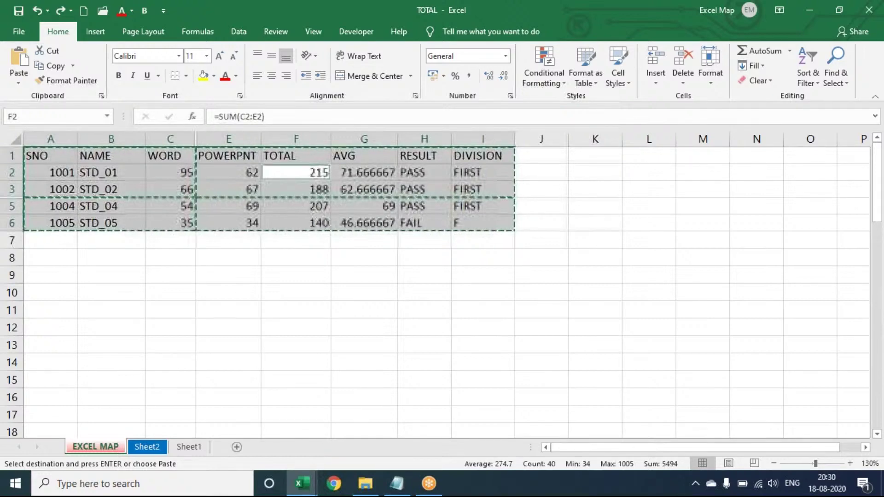
pyautogui.press('Escape')
pyautogui.press('Down')
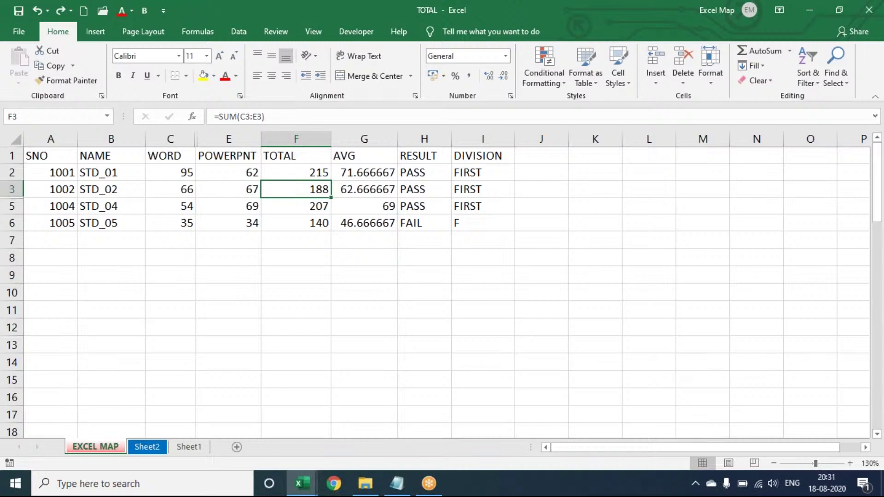
# Select the full marks table again and apply Go To Special with the Visible cells only option
pyautogui.hotkey('ctrl', 'a')
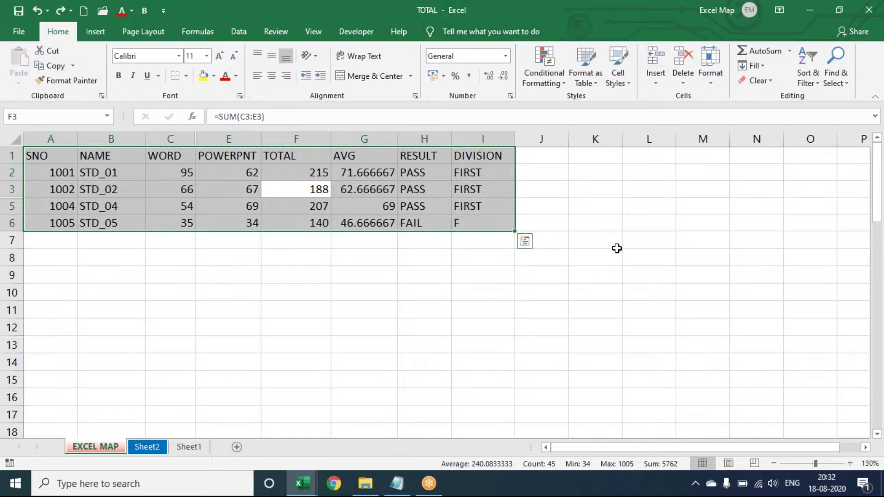
pyautogui.click(839, 79)
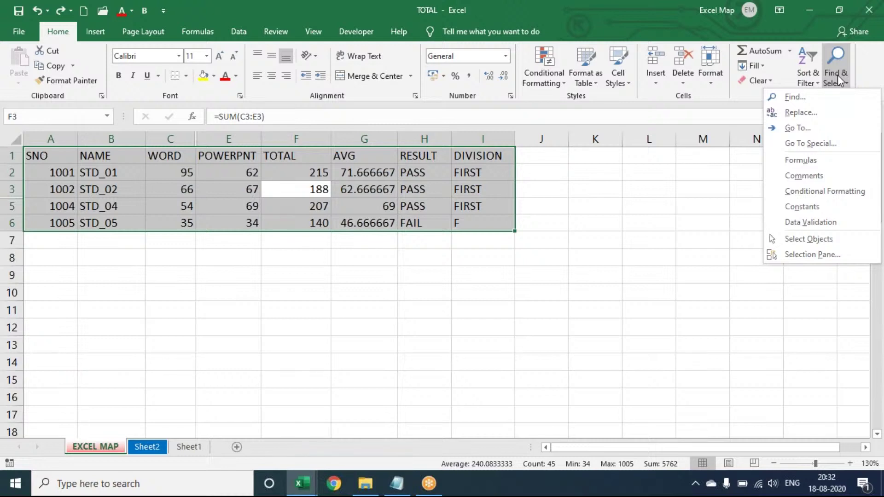
pyautogui.click(794, 144)
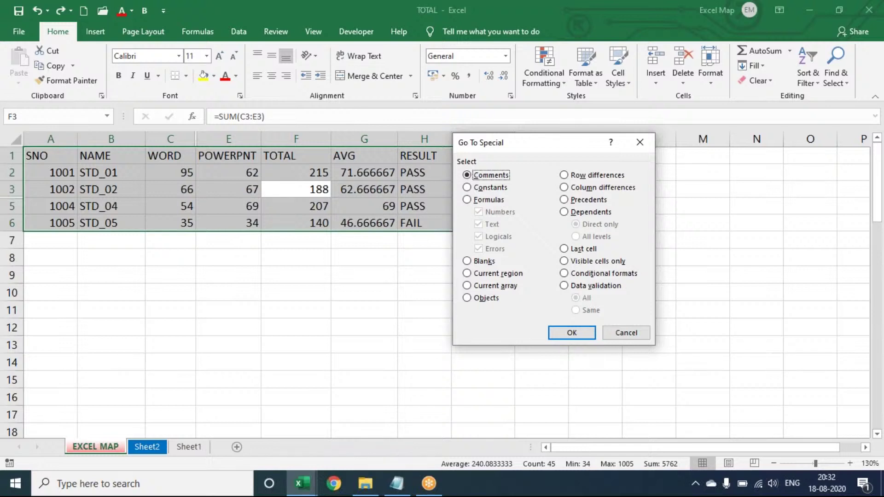
pyautogui.click(583, 262)
pyautogui.click(572, 333)
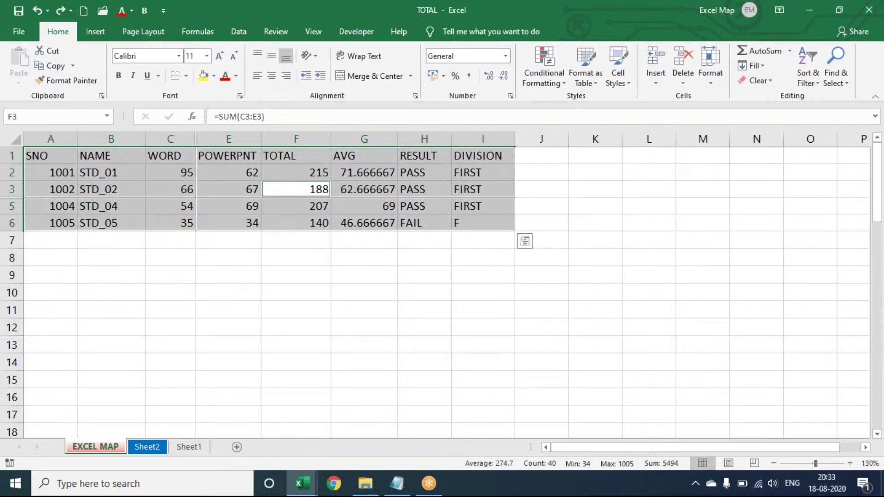
# Reselect the marks table from cell F2, limit the selection to its visible cells, and copy them
pyautogui.click(318, 173)
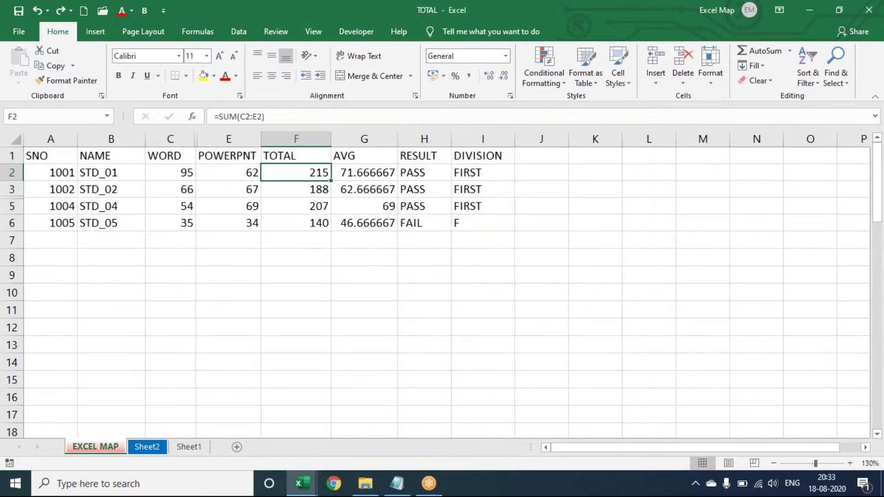
pyautogui.hotkey('ctrl', 'a')
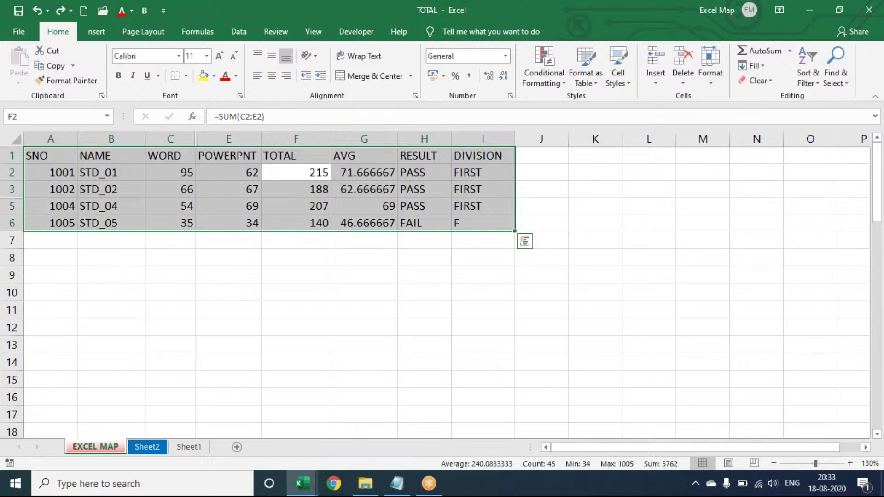
pyautogui.hotkey('alt', ';')
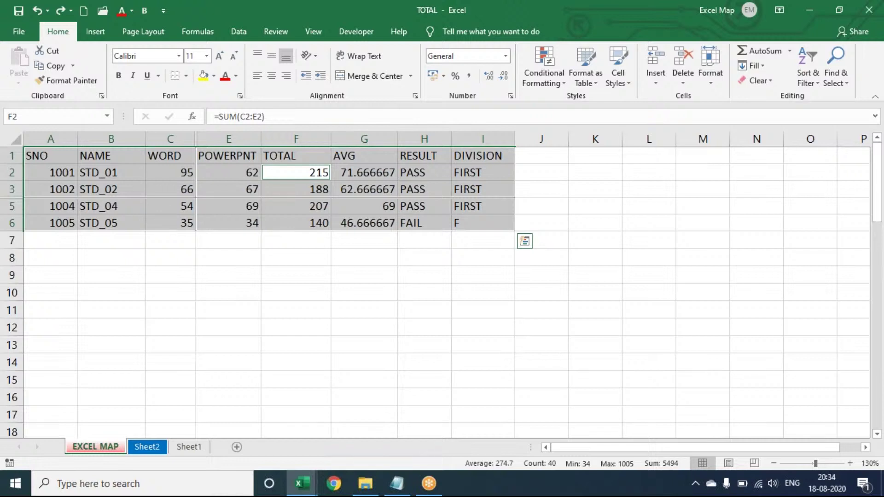
pyautogui.hotkey('ctrl', 'c')
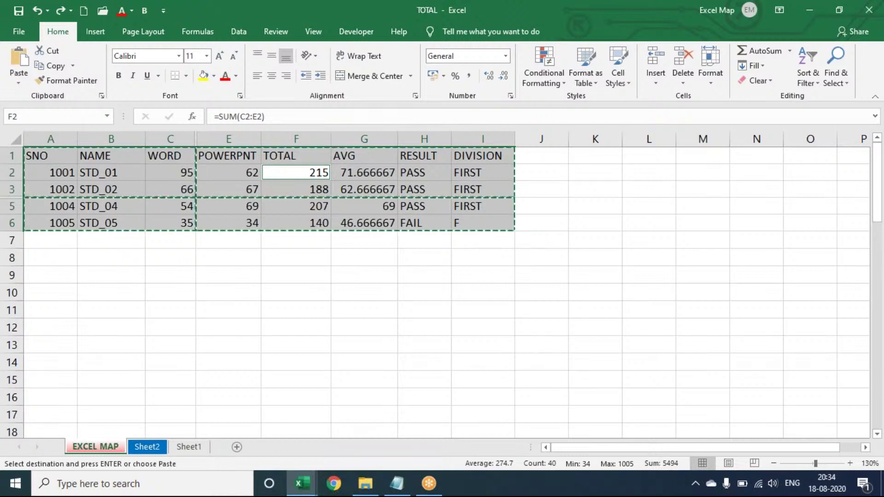
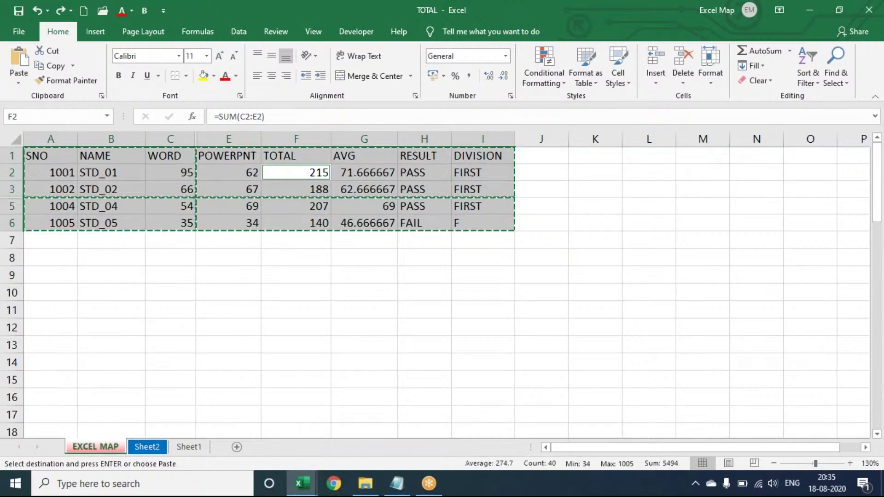
# Undo the hiding of row 4 and column D, and cancel the pending copy
pyautogui.hotkey('ctrl', 'z')
pyautogui.hotkey('ctrl', 'z')
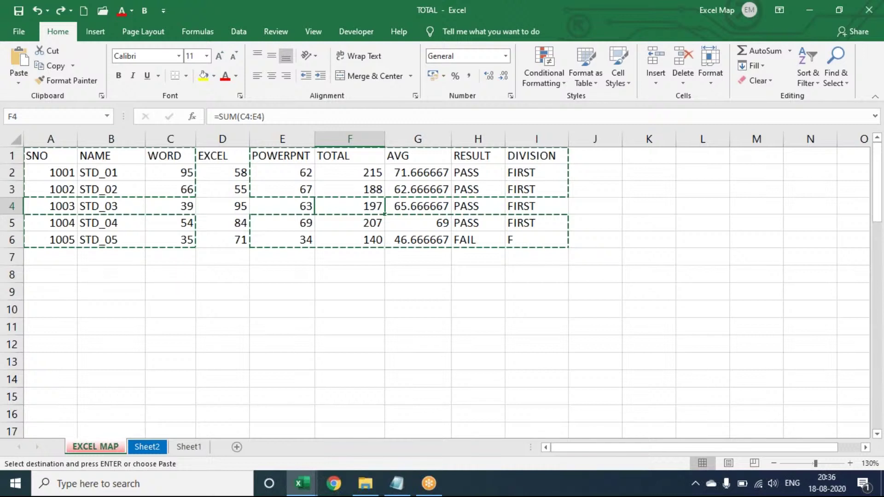
pyautogui.press('Escape')
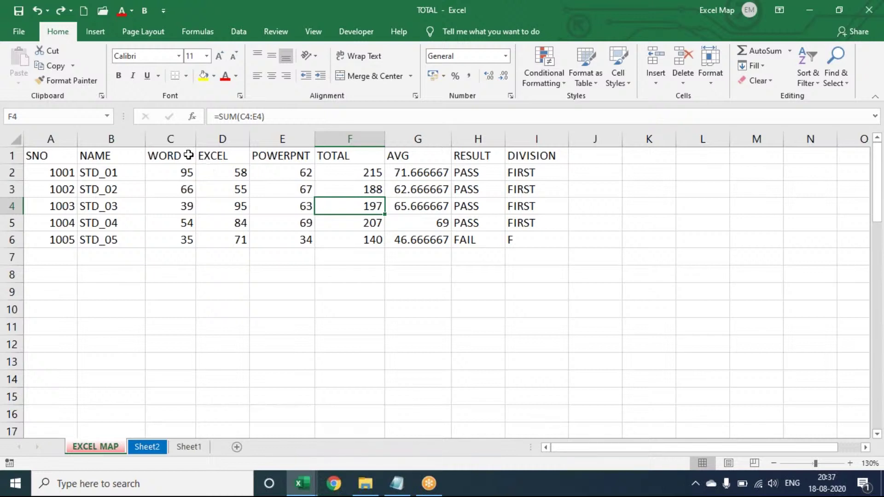
# Hide columns C to F, WORD through TOTAL, and unhide them while they are still selected
pyautogui.moveTo(174, 138); pyautogui.dragTo(379, 160)
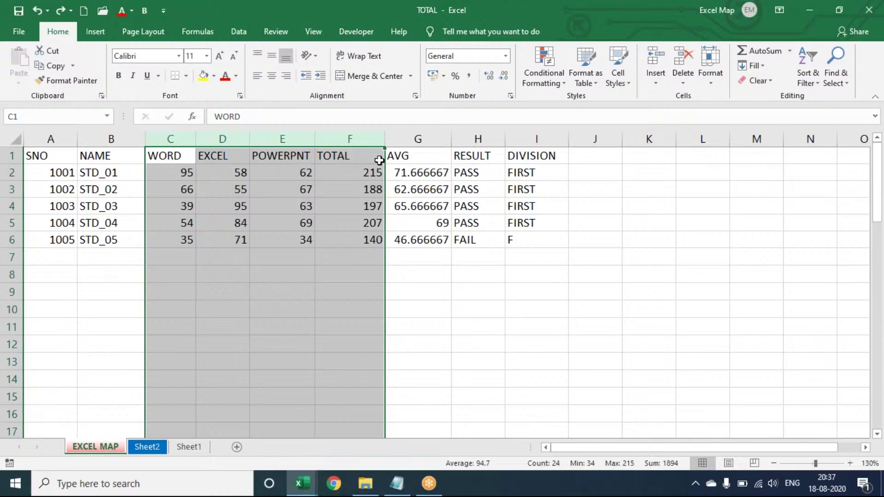
pyautogui.hotkey('ctrl', '0')
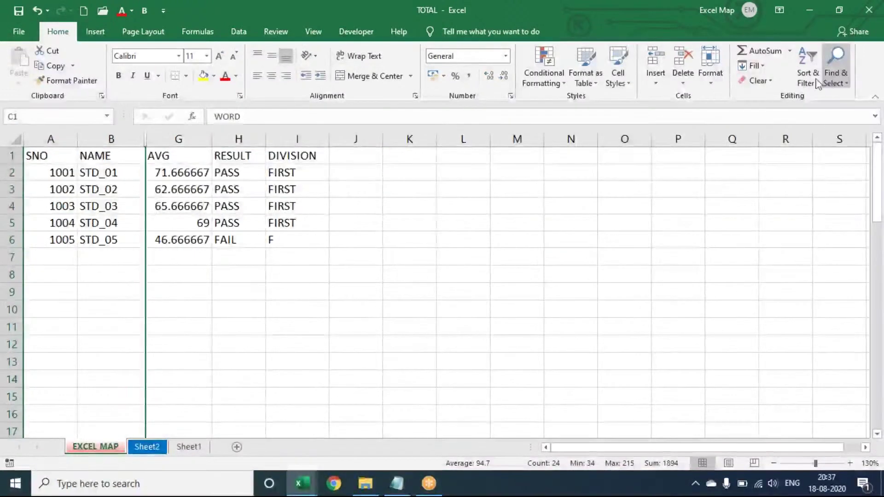
pyautogui.click(713, 84)
pyautogui.moveTo(717, 204)
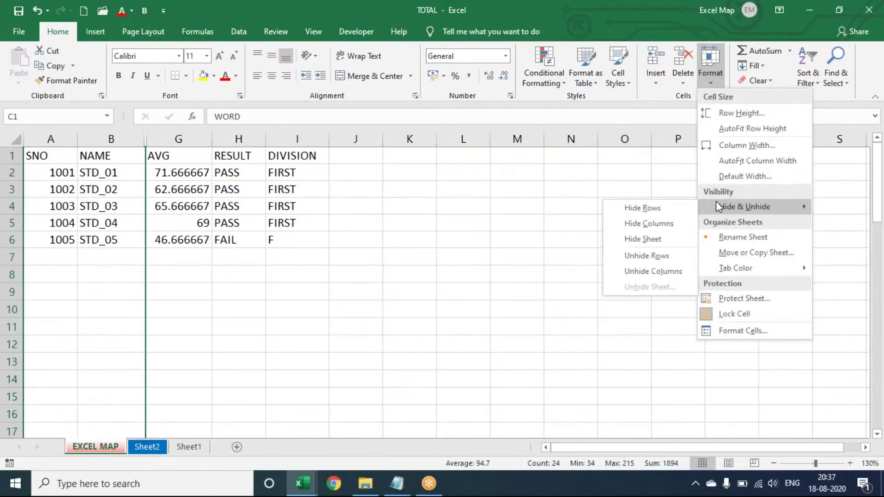
pyautogui.click(650, 272)
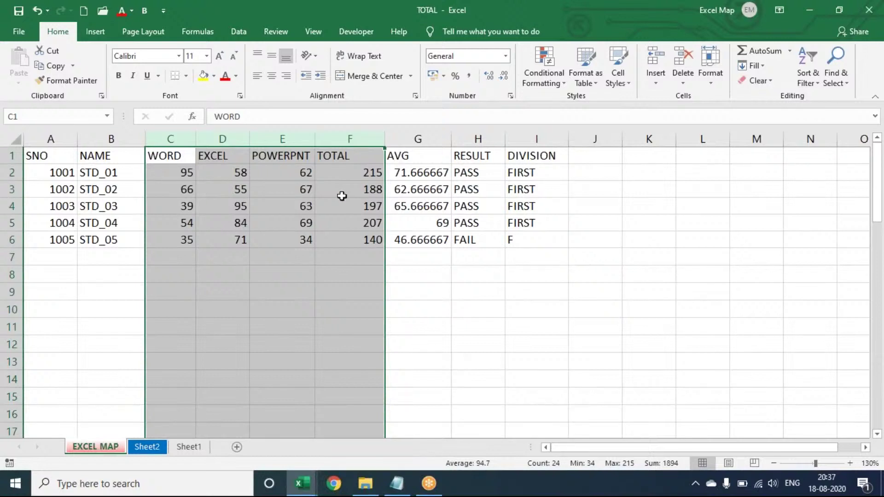
# Hide the selected columns C to F again and select cell H4 in the RESULT column
pyautogui.click(724, 87)
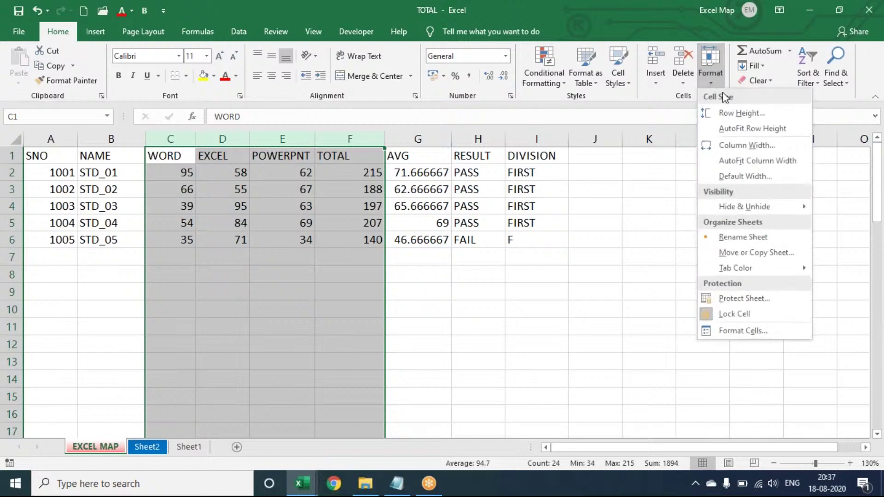
pyautogui.moveTo(718, 204)
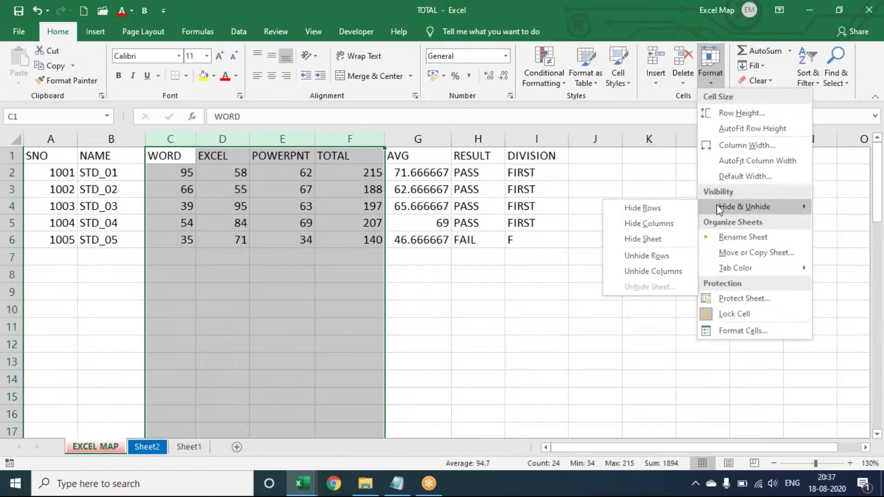
pyautogui.click(674, 223)
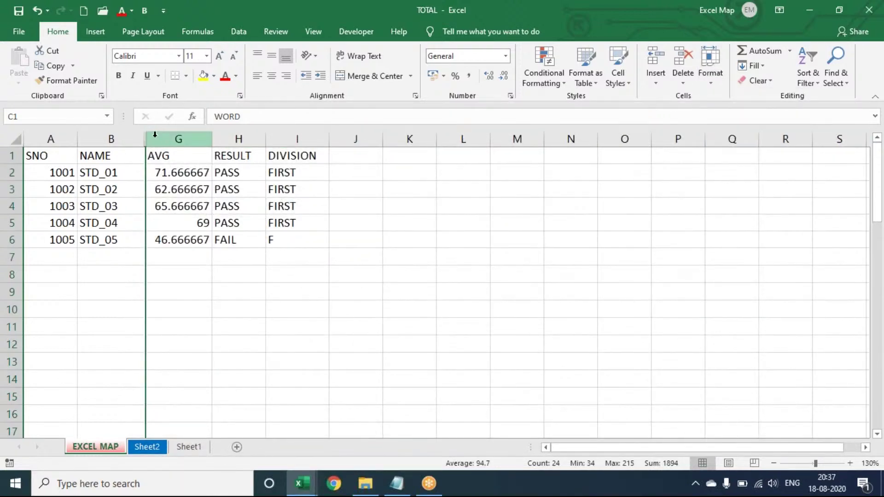
pyautogui.click(236, 201)
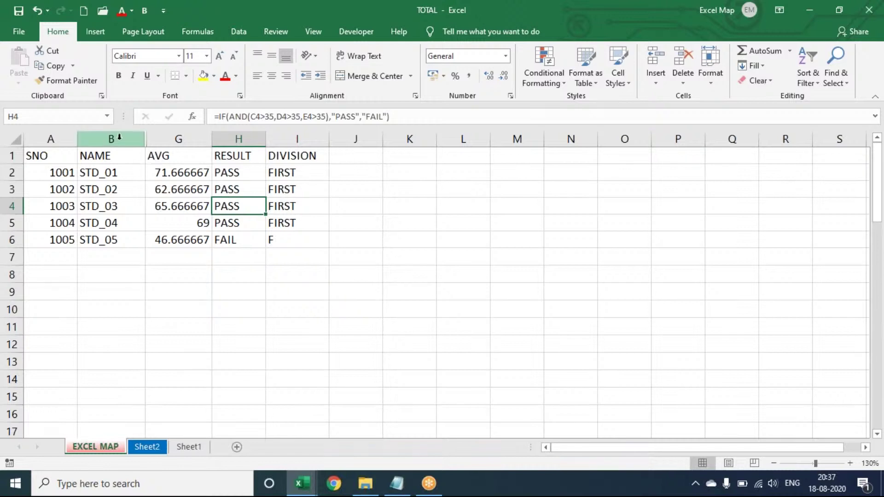
# Select columns B through G across the hidden gap and unhide the columns between them
pyautogui.click(118, 138)
pyautogui.moveTo(118, 139); pyautogui.dragTo(173, 135)
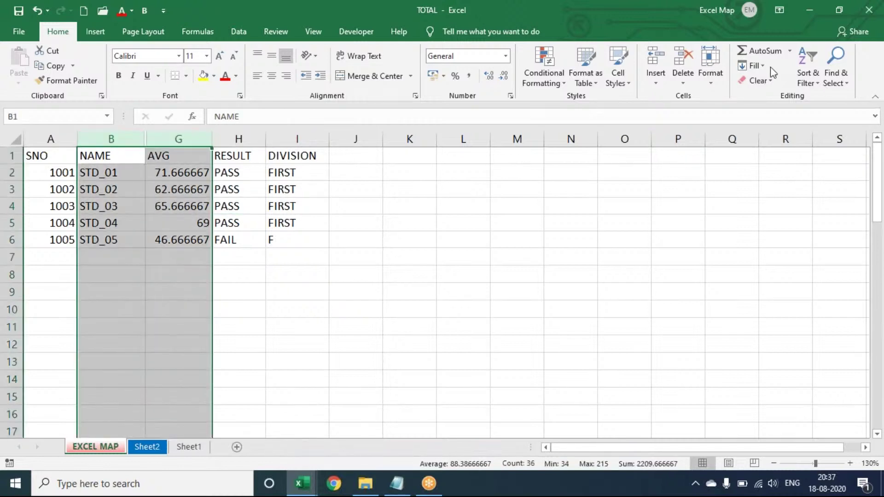
pyautogui.click(709, 76)
pyautogui.moveTo(725, 209)
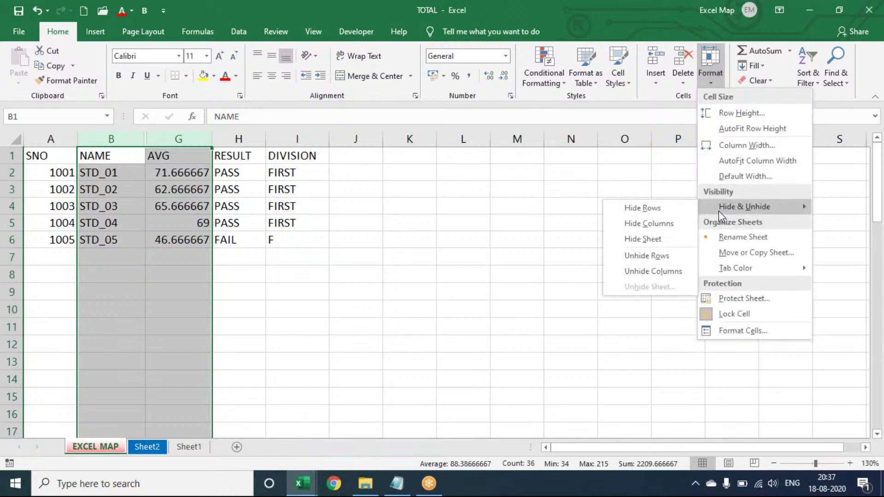
pyautogui.click(653, 271)
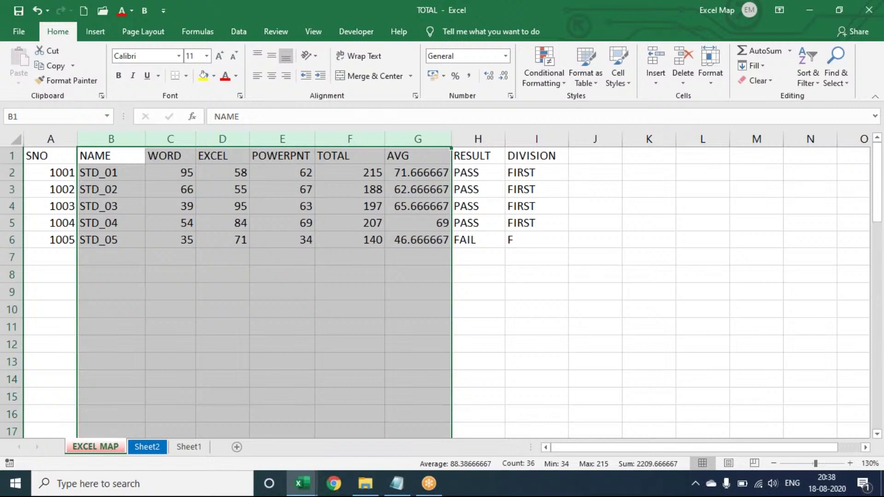
# Hide the STD_03 record in row 4, unhide it, and hide it once more
pyautogui.click(118, 208)
pyautogui.hotkey('ctrl', '9')
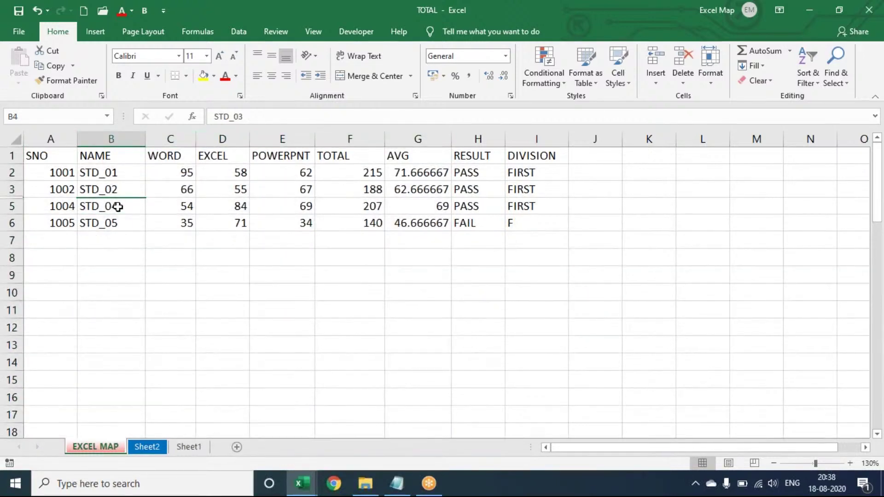
pyautogui.hotkey('ctrl', 'shift', '9')
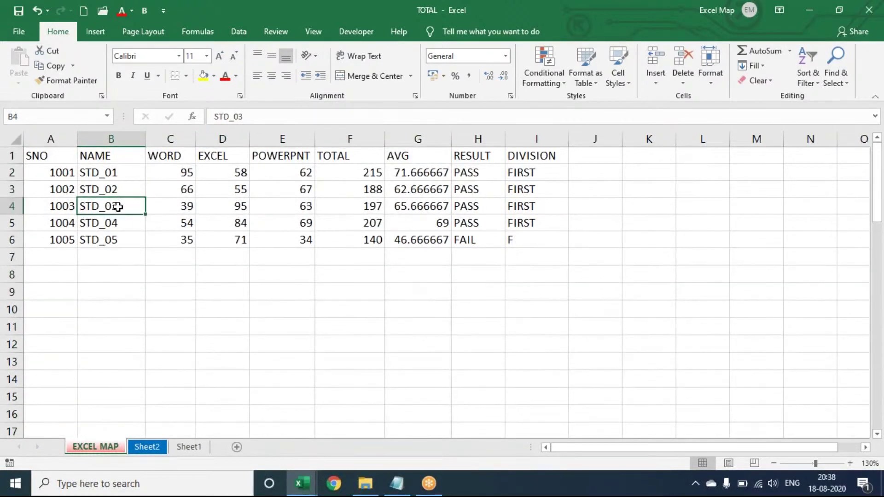
pyautogui.hotkey('ctrl', '9')
pyautogui.click(274, 258)
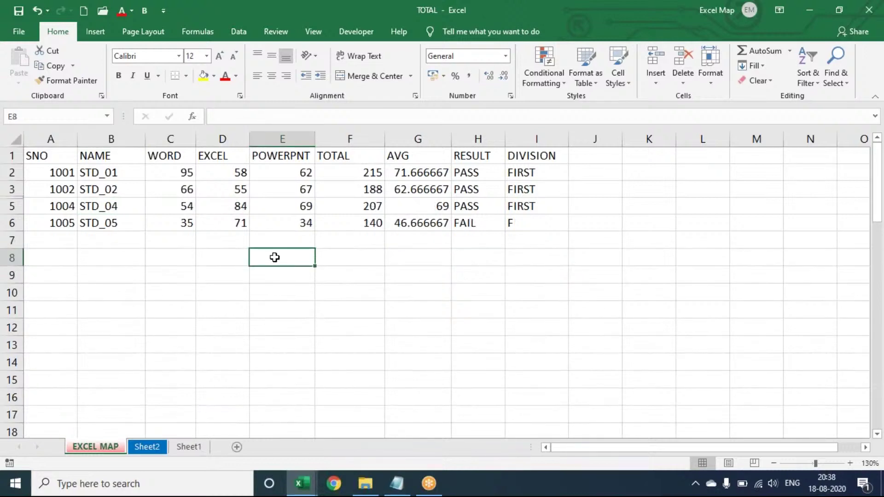
# Select the cells in column A from row 3 to row 5 and unhide the row between them
pyautogui.click(127, 206)
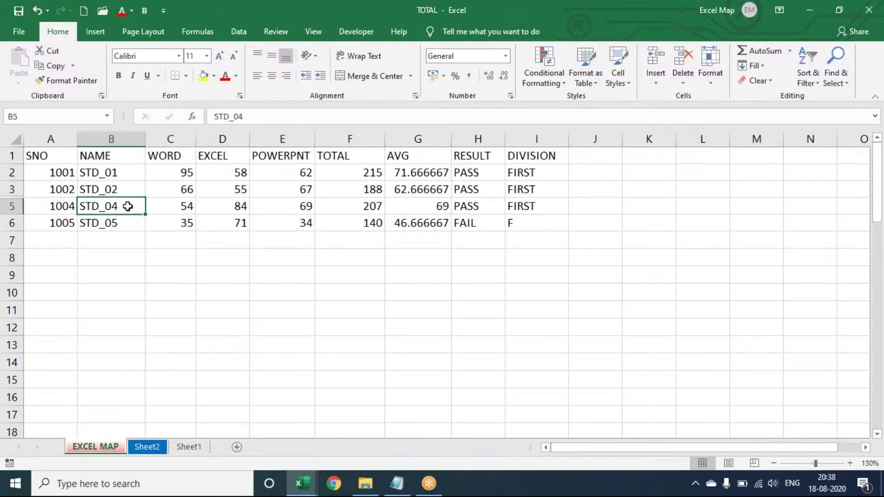
pyautogui.press('Up')
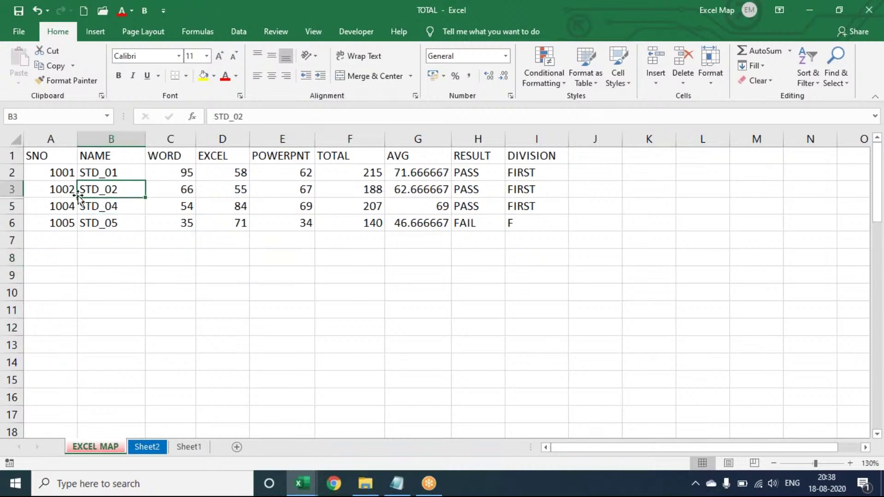
pyautogui.moveTo(53, 189); pyautogui.dragTo(89, 199)
pyautogui.click(170, 191)
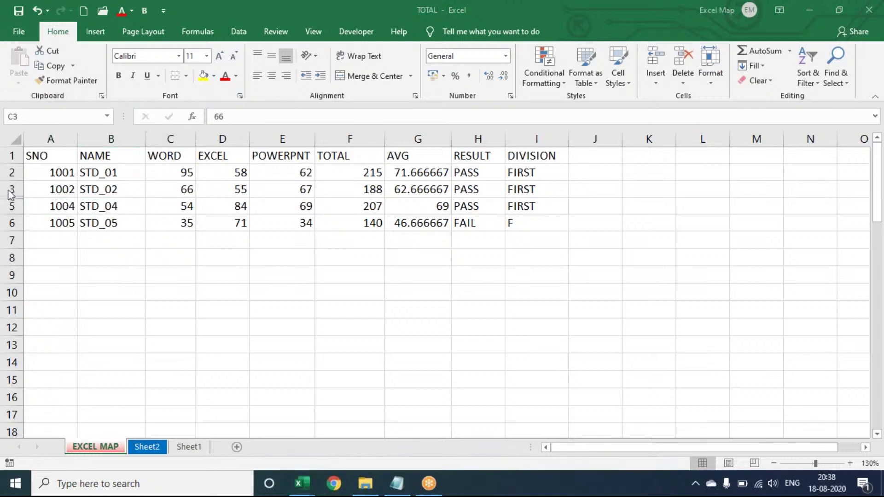
pyautogui.click(47, 190)
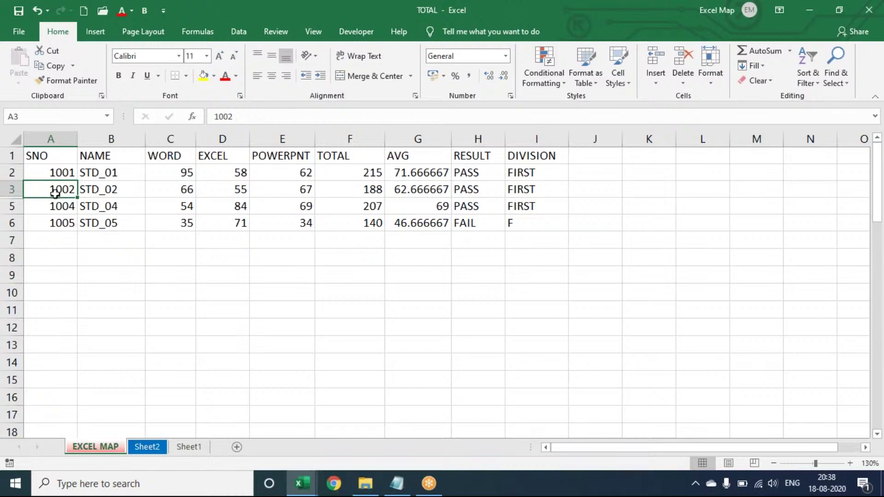
pyautogui.moveTo(51, 192); pyautogui.dragTo(55, 201)
pyautogui.hotkey('ctrl', 'shift', '9')
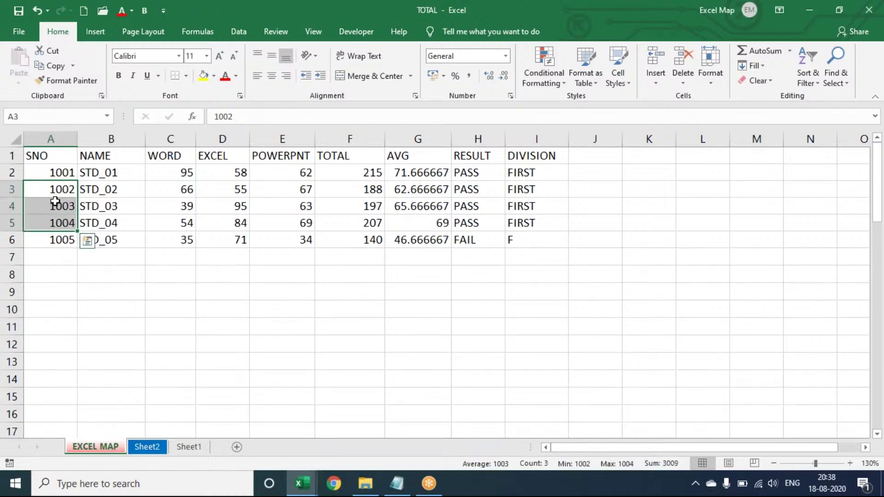
pyautogui.click(140, 204)
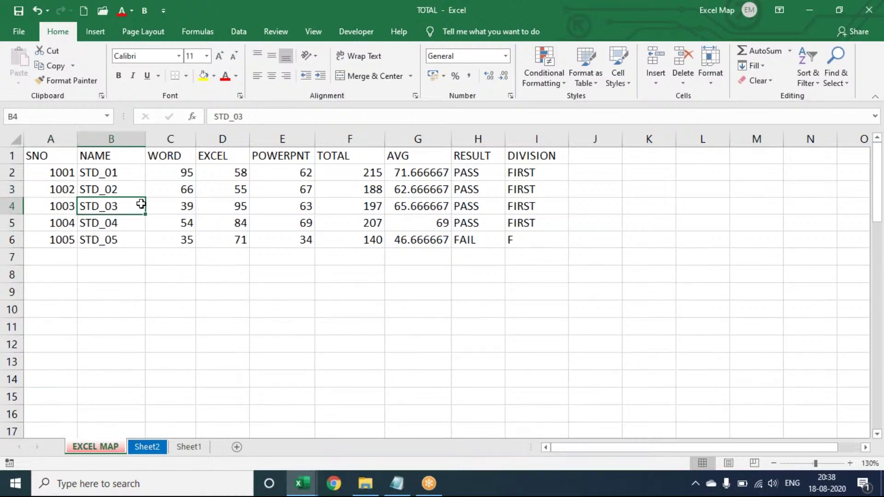
pyautogui.click(219, 204)
# Switch to the Notepad notes and add blank lines below the Cell References list
pyautogui.click(100, 38)
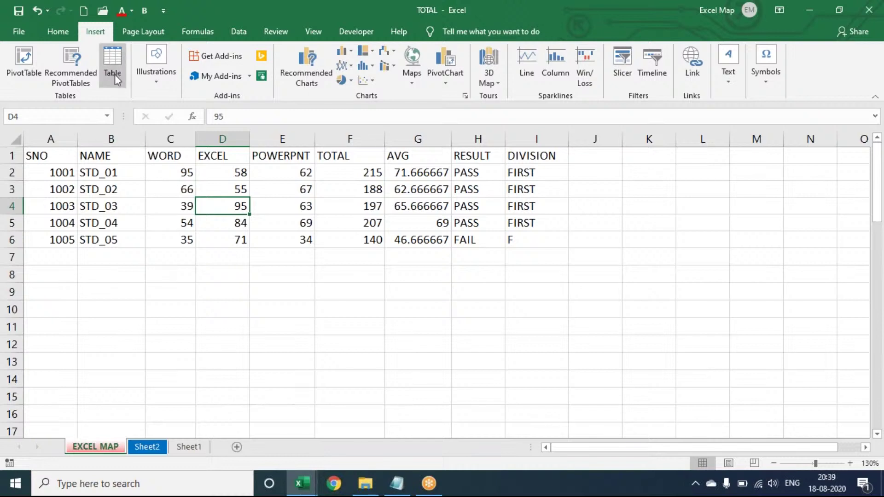
pyautogui.click(399, 485)
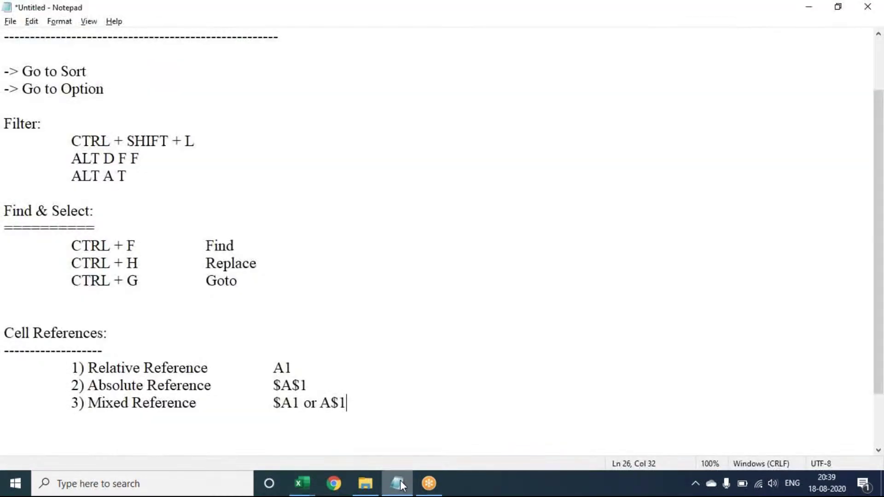
pyautogui.press('Return')
pyautogui.press('Return')
pyautogui.press('Return')
pyautogui.press('Return')
pyautogui.press('Return')
pyautogui.press('Return')
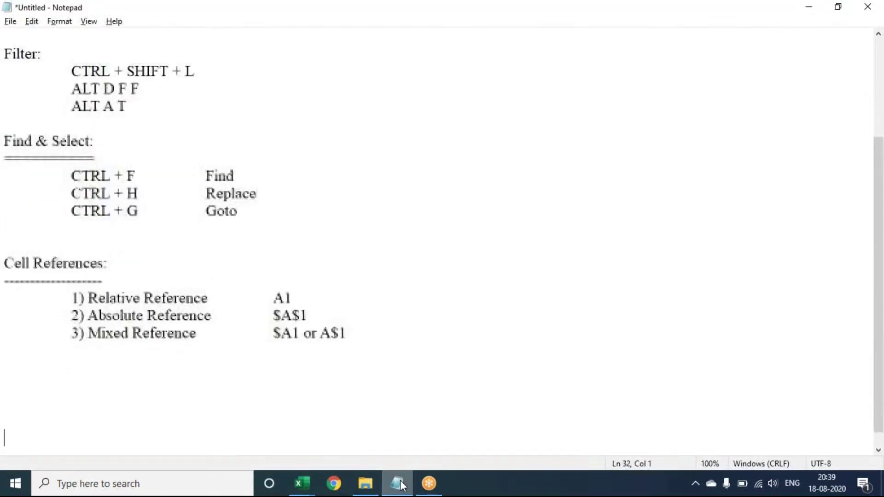
pyautogui.press('BackSpace')
pyautogui.press('BackSpace')
pyautogui.press('BackSpace')
pyautogui.press('BackSpace')
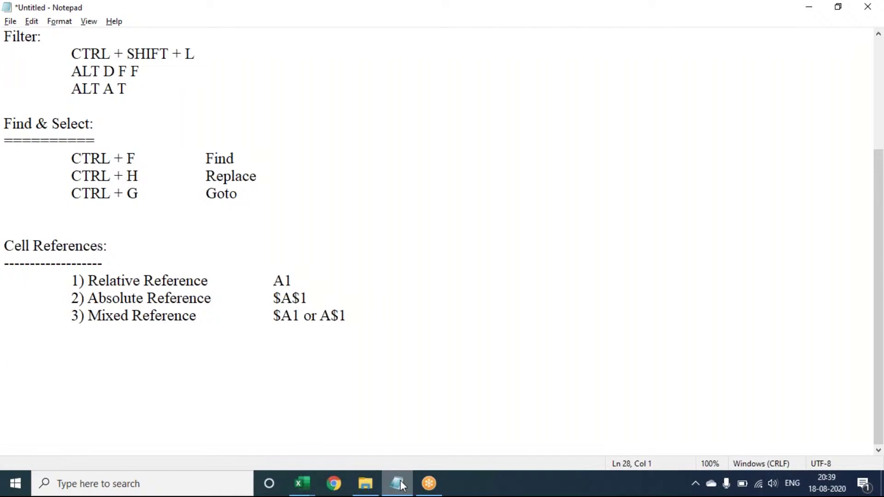
# Add the heading "INSERT TAB:" with a dashed underline beneath it
pyautogui.write('INSERT TAB:')
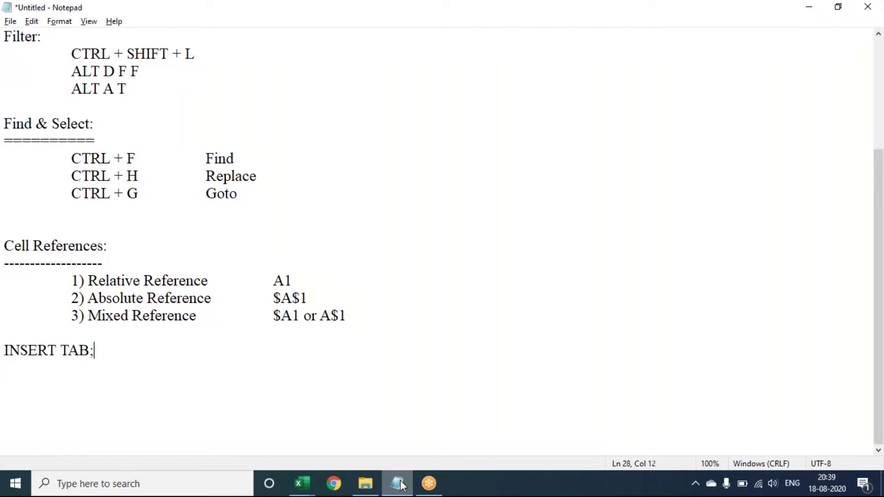
pyautogui.press('BackSpace')
pyautogui.write(':')
pyautogui.press('Return')
pyautogui.write('--------------------')
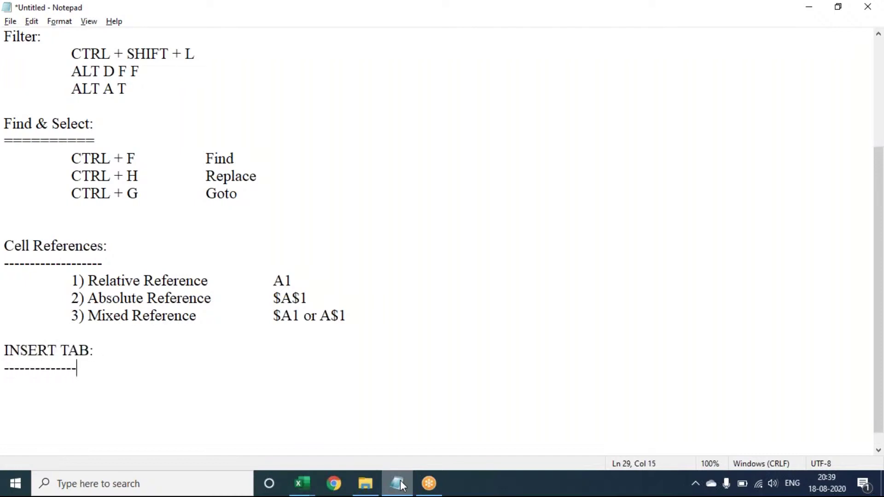
pyautogui.press('Return')
pyautogui.press('BackSpace')
pyautogui.press('BackSpace')
pyautogui.press('BackSpace')
# Add the indented line "Table - CTRL + T" under the INSERT TAB heading
pyautogui.press('Return')
pyautogui.press('Tab')
pyautogui.write('Table ')
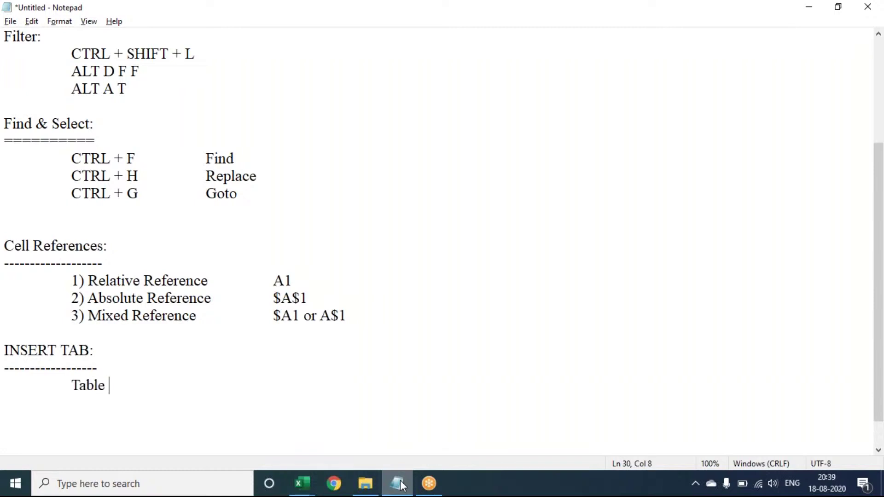
pyautogui.write('- CTRL + T')
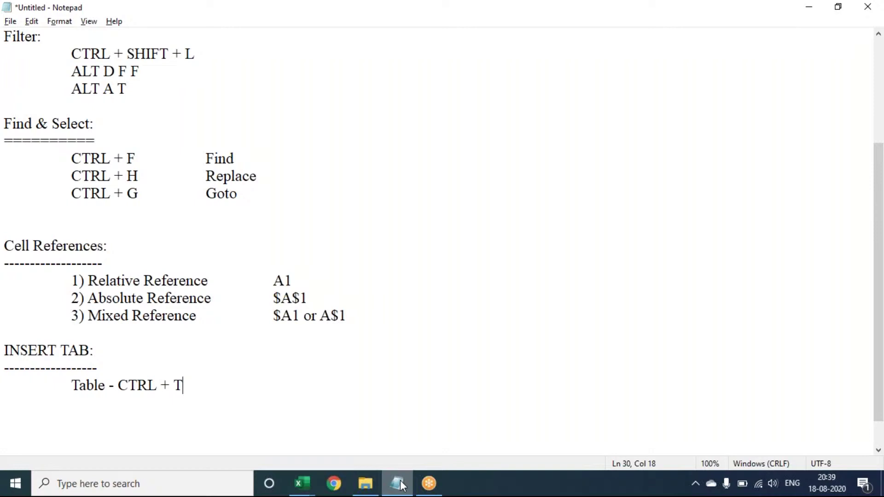
# Back in Excel, create a table with headers from A1:I6 and convert it to a normal range
pyautogui.click(398, 483)
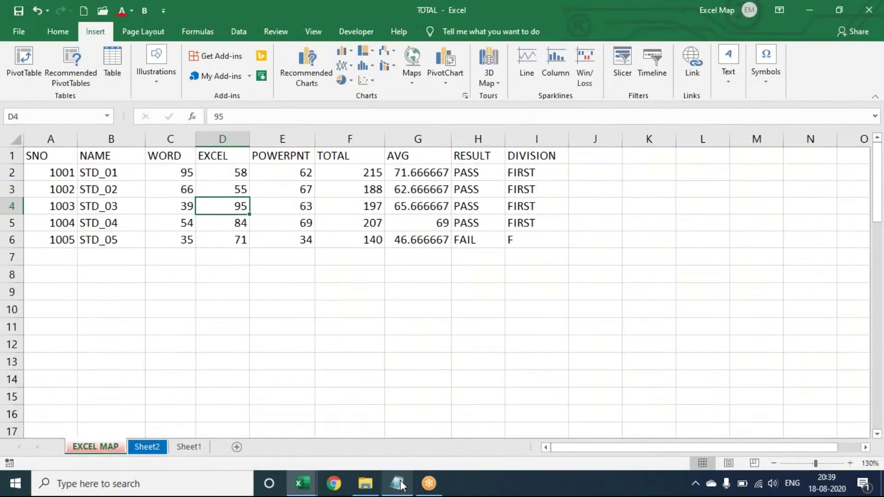
pyautogui.hotkey('ctrl', 't')
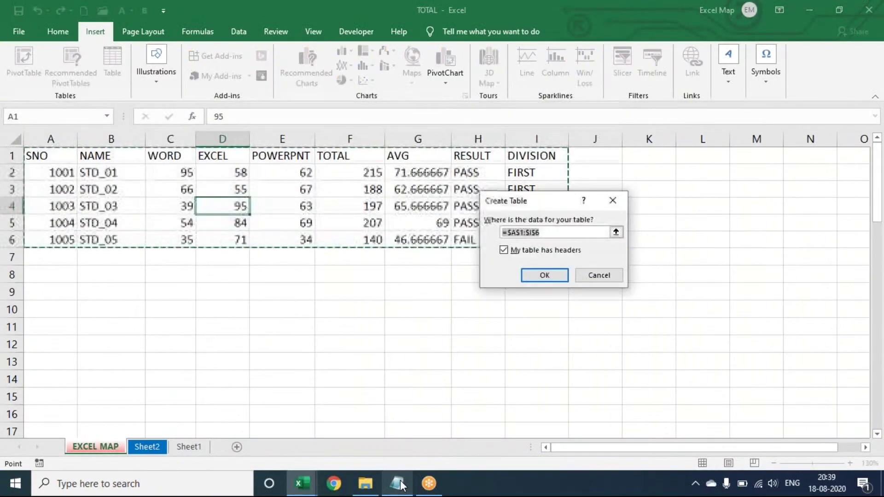
pyautogui.press('Return')
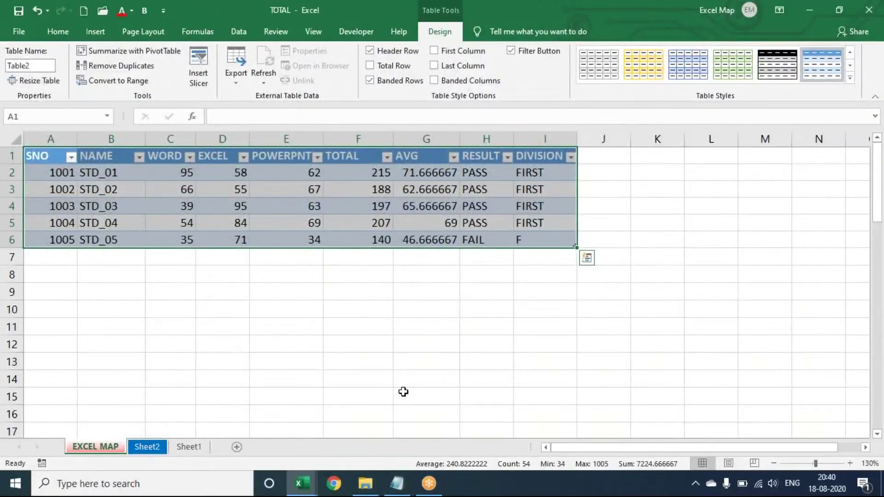
pyautogui.click(143, 81)
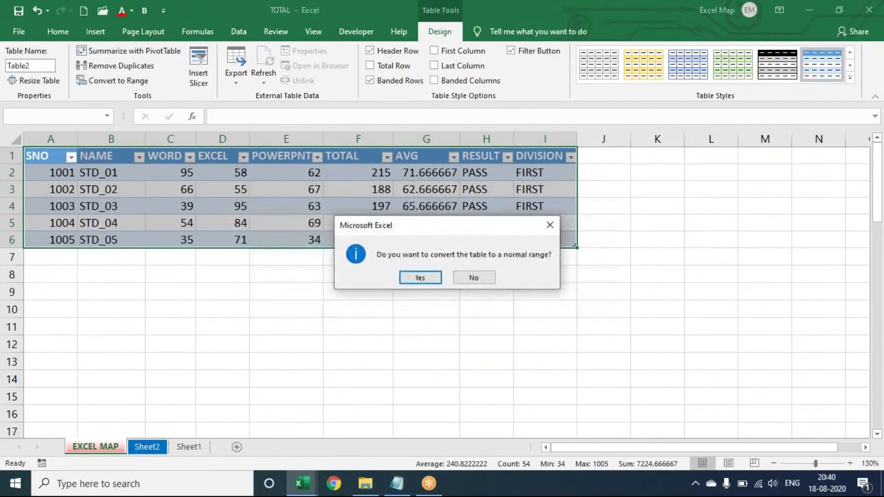
pyautogui.press('Return')
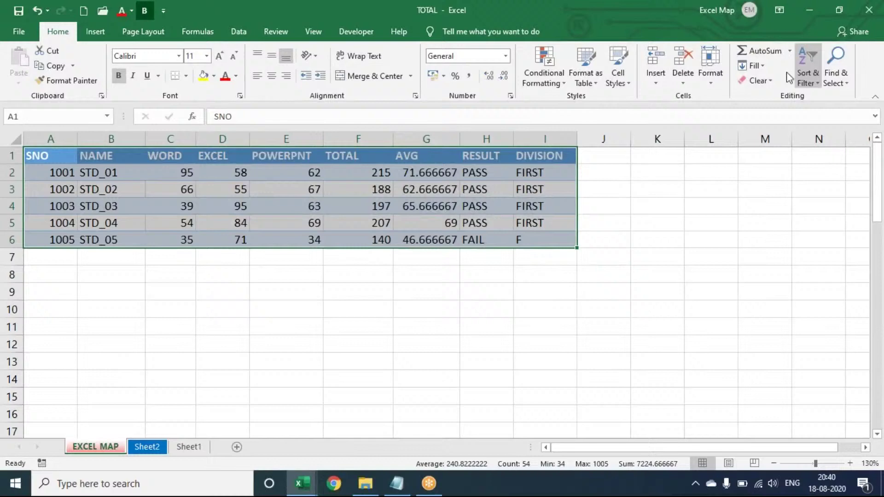
# Clear the leftover table formatting from A1:I6 while keeping the cell contents
pyautogui.click(758, 80)
pyautogui.click(764, 110)
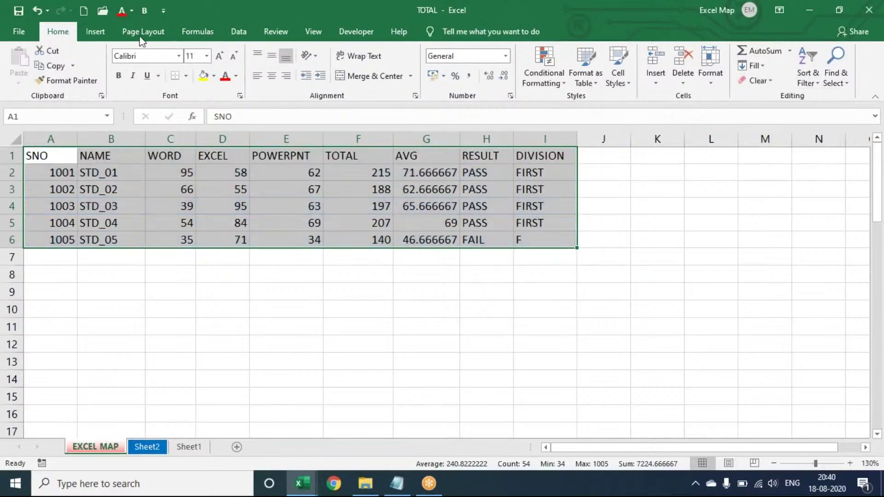
pyautogui.click(94, 34)
pyautogui.click(109, 55)
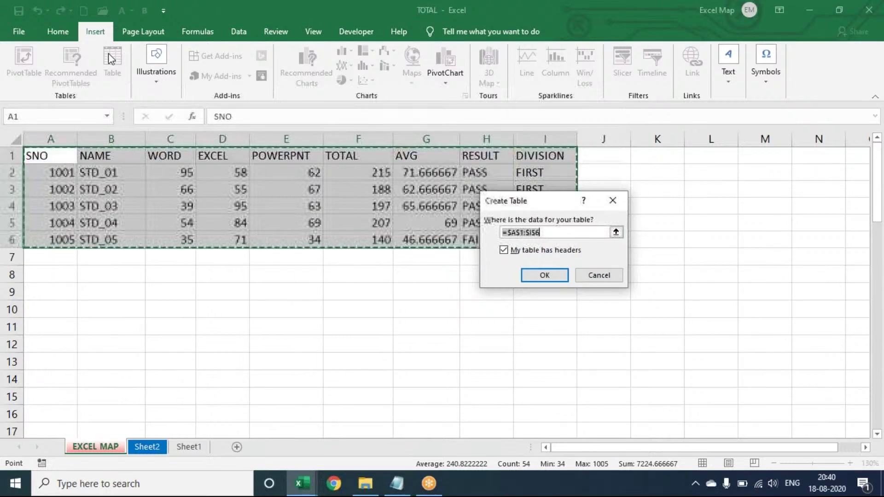
pyautogui.press('Escape')
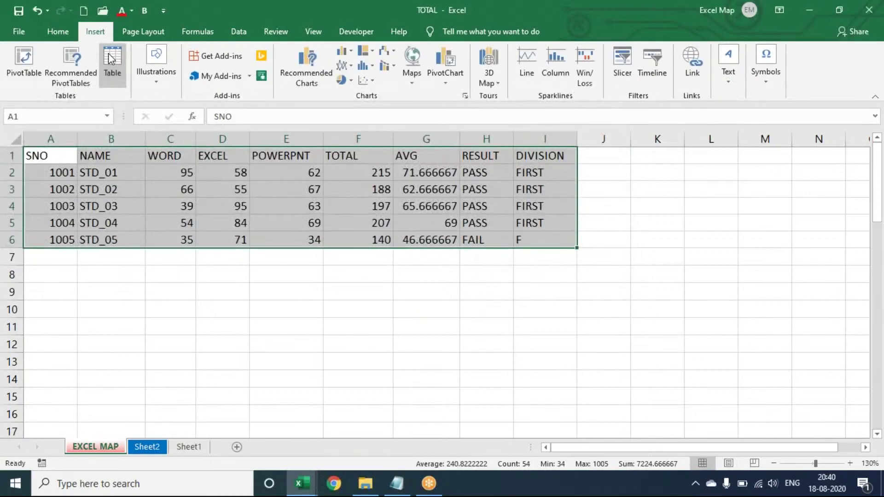
# Review the available illustration types and the sources from which a picture can be inserted
pyautogui.click(142, 84)
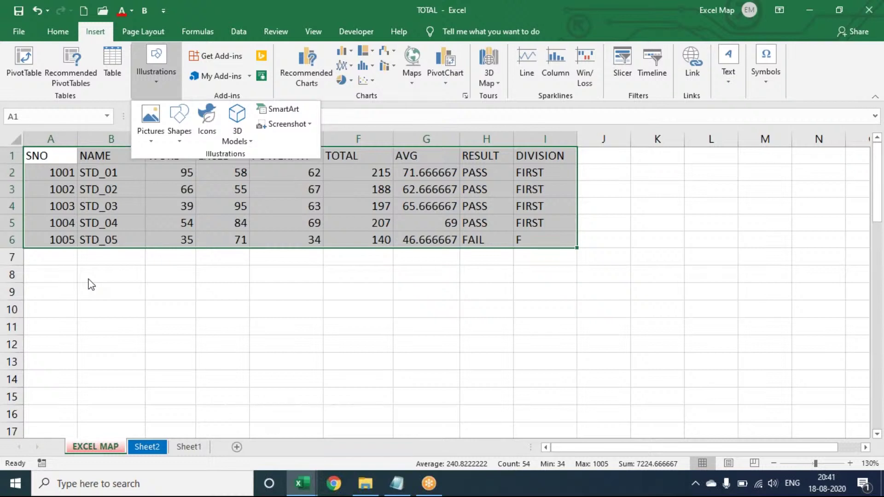
pyautogui.click(207, 233)
pyautogui.click(217, 206)
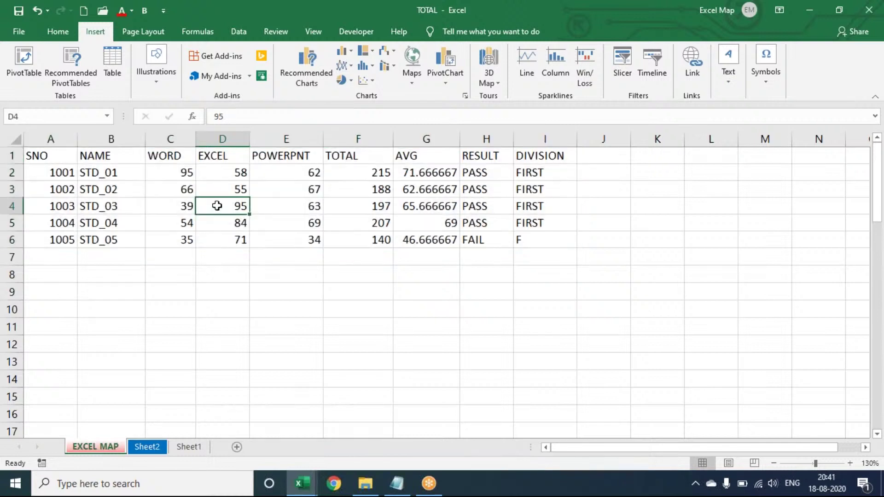
pyautogui.click(214, 189)
pyautogui.click(159, 75)
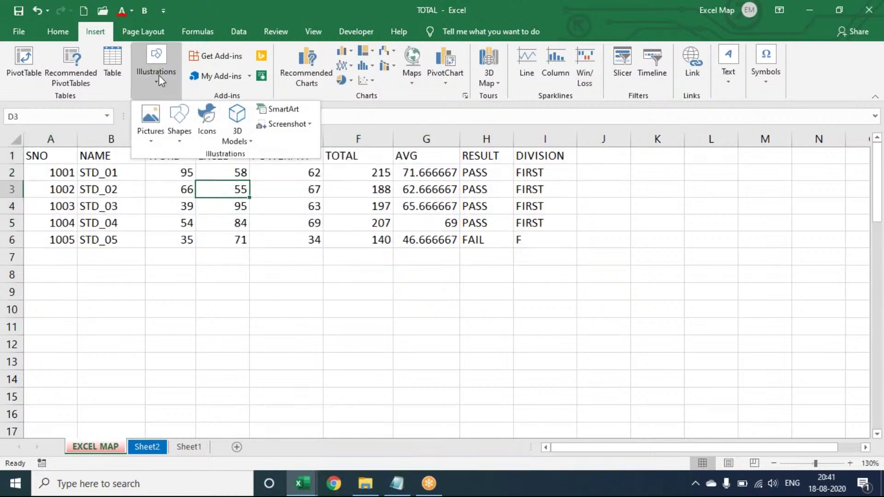
pyautogui.click(152, 141)
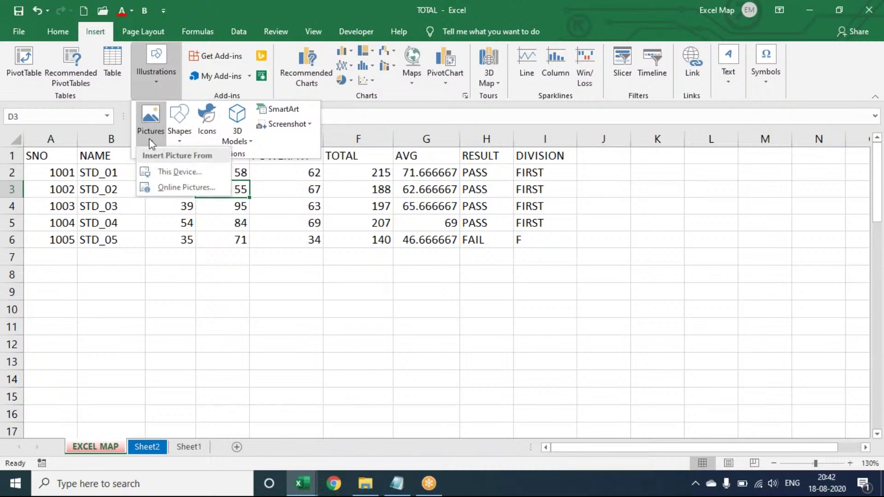
pyautogui.click(316, 235)
pyautogui.click(316, 173)
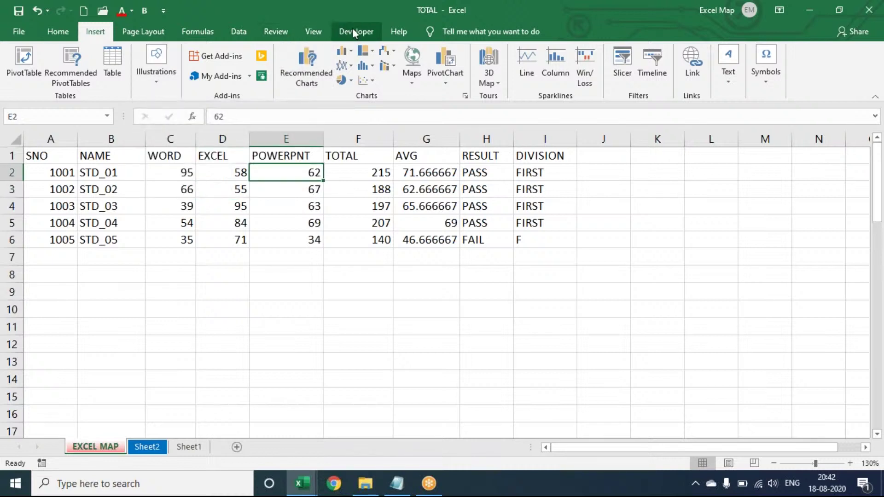
# Insert the picture IMAGE from this device's Desktop and shrink it to about 6.18 cm by 10.98 cm over columns D to I
pyautogui.click(155, 68)
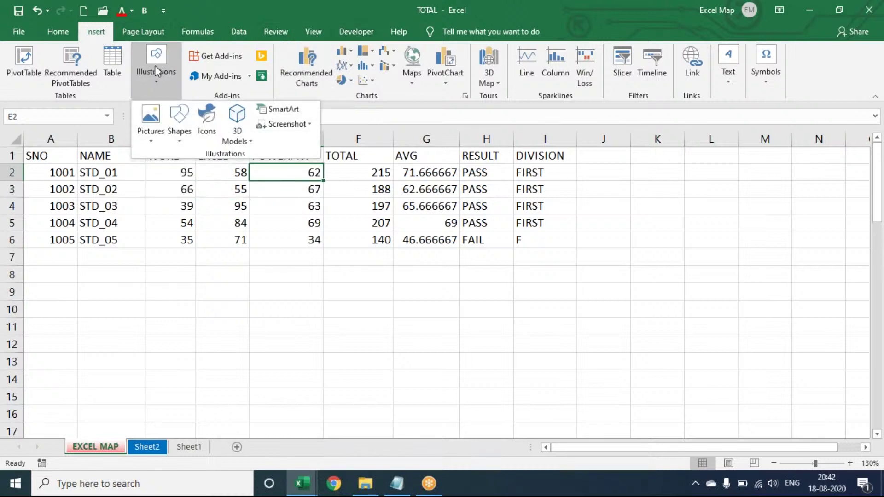
pyautogui.click(156, 134)
pyautogui.click(162, 172)
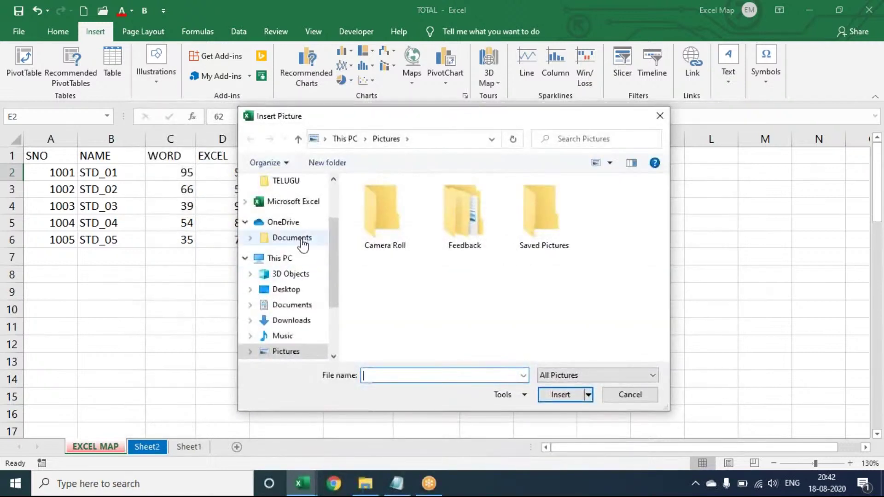
pyautogui.click(296, 287)
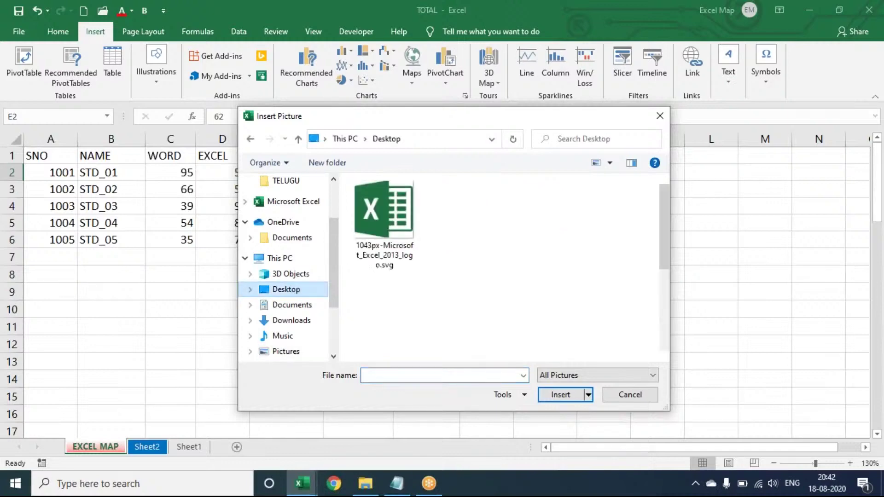
pyautogui.click(455, 268)
pyautogui.press('Down')
pyautogui.press('Down')
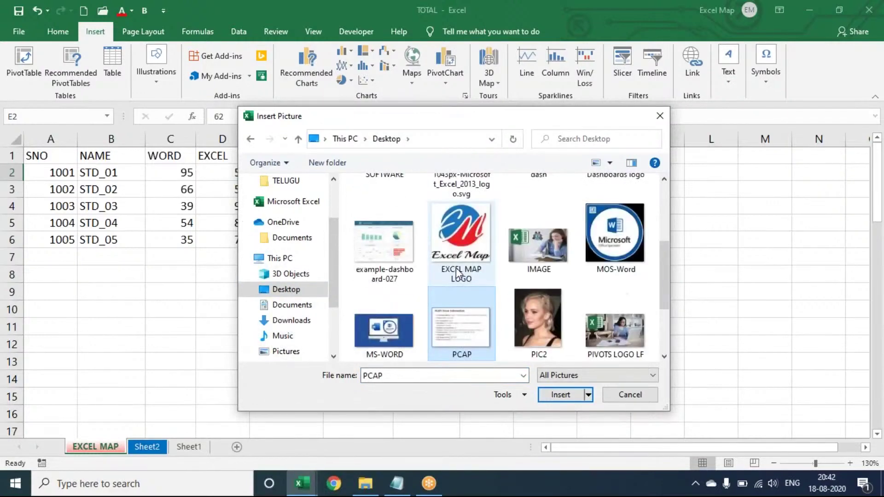
pyautogui.press('Down')
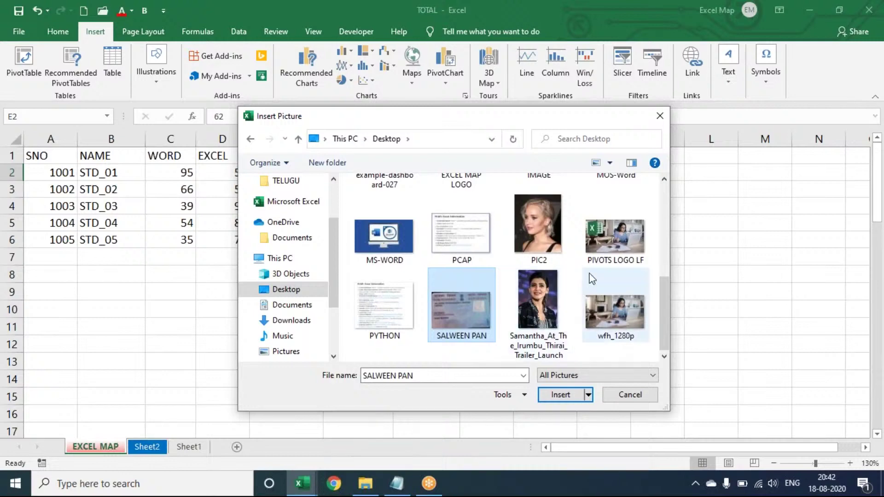
pyautogui.press('Up')
pyautogui.press('Up')
pyautogui.doubleClick(538, 216)
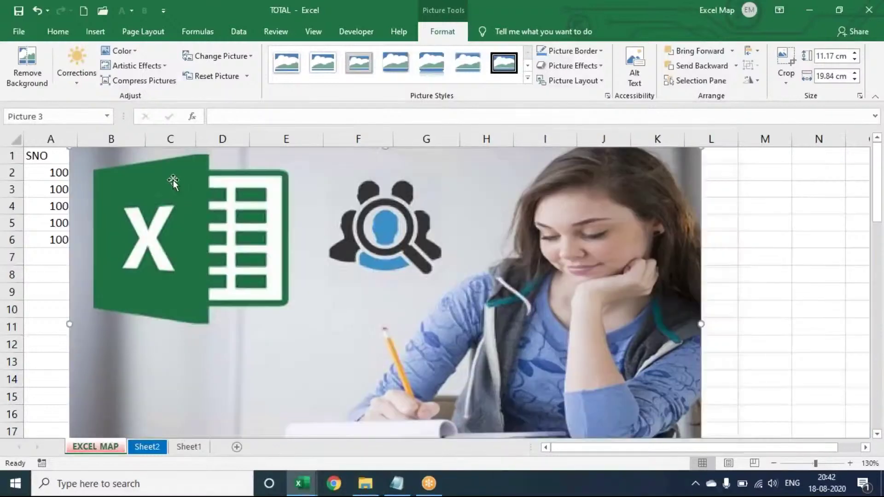
pyautogui.moveTo(249, 172); pyautogui.dragTo(435, 305)
pyautogui.moveTo(466, 344); pyautogui.dragTo(330, 200)
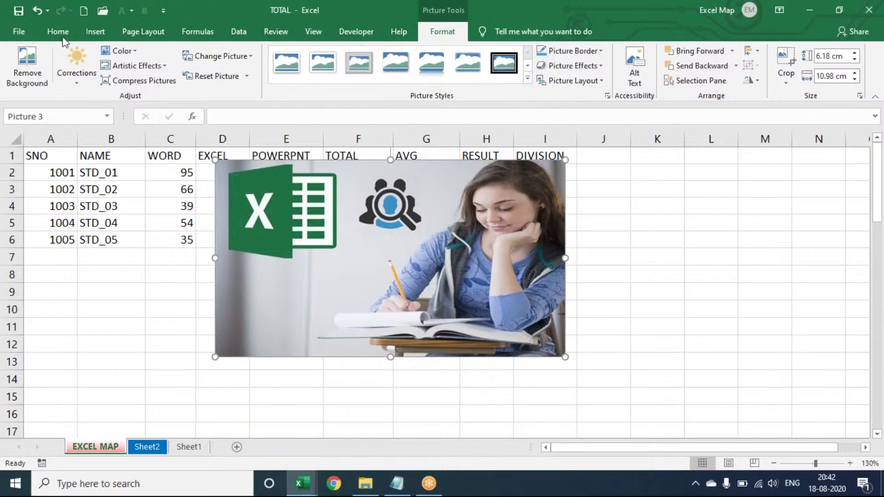
# Preview the available corrections, color variations and artistic effects for the inserted picture
pyautogui.click(67, 82)
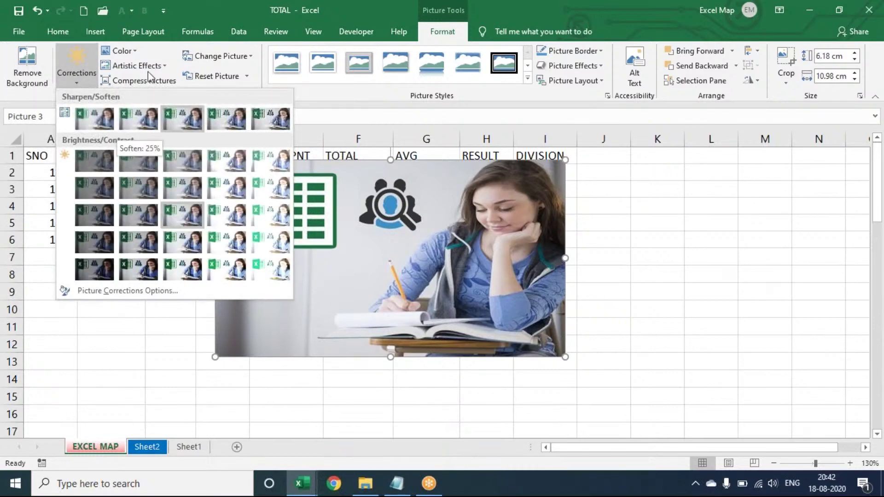
pyautogui.click(132, 55)
pyautogui.click(132, 55)
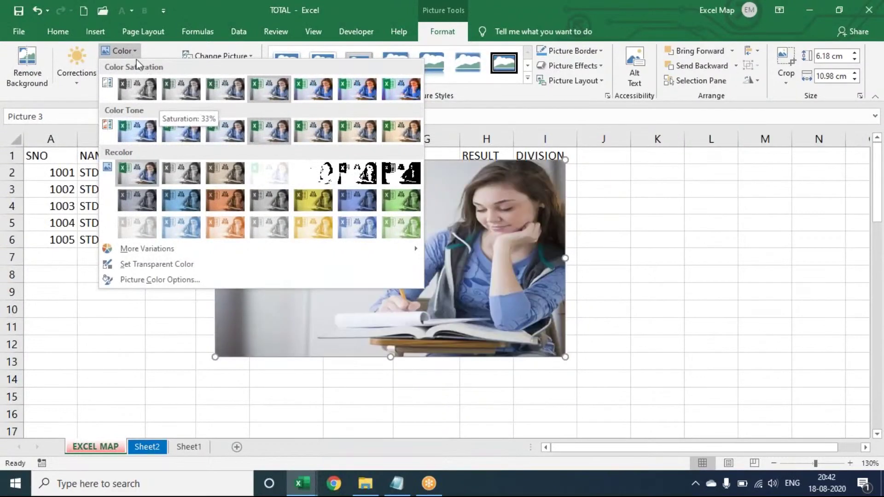
pyautogui.click(130, 56)
pyautogui.click(131, 65)
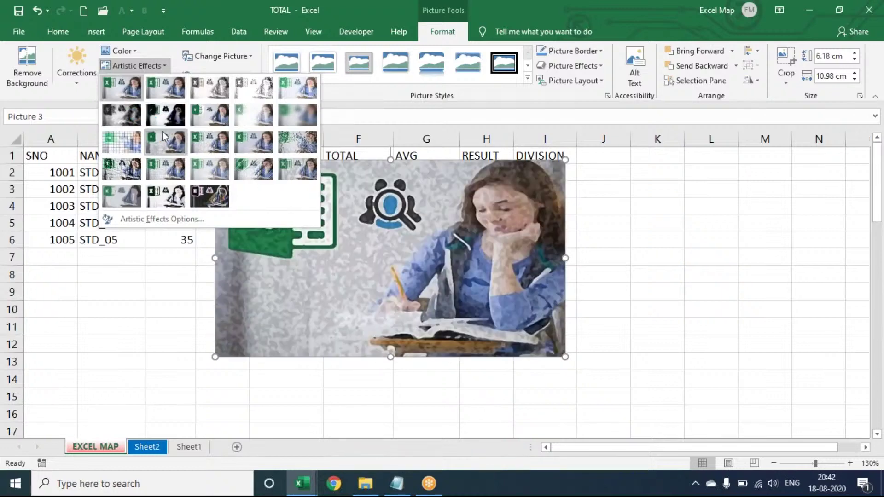
pyautogui.click(155, 65)
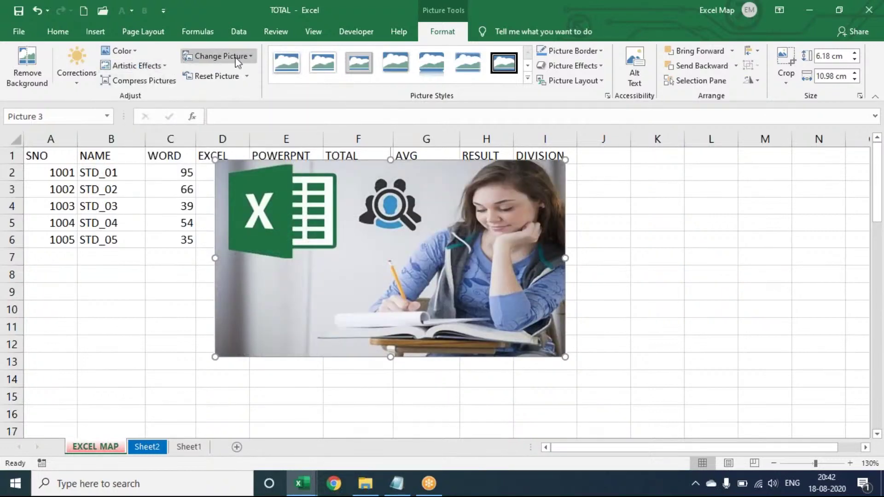
# Replace the picture with the Desktop file Samantha_At_The_Irumbu_Thirai_Trailer_Launch and move it over columns B to E
pyautogui.click(237, 57)
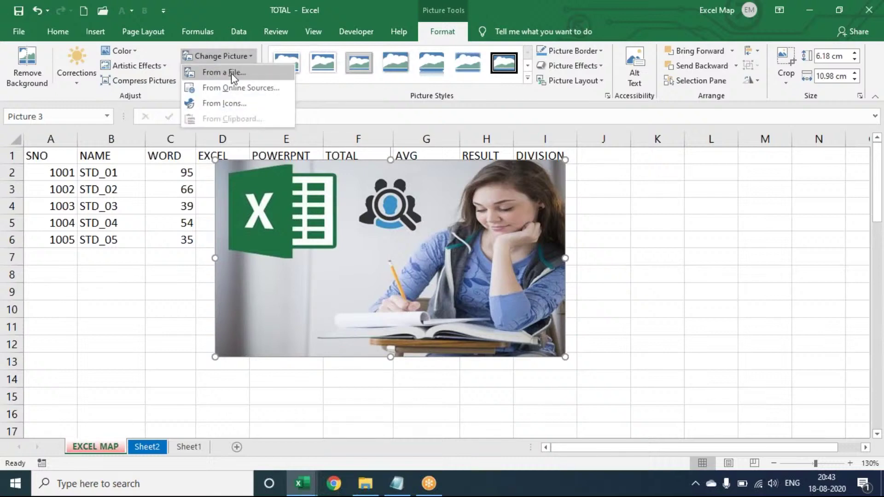
pyautogui.click(228, 73)
pyautogui.click(463, 249)
pyautogui.press('Down')
pyautogui.press('Down')
pyautogui.press('Down')
pyautogui.press('Down')
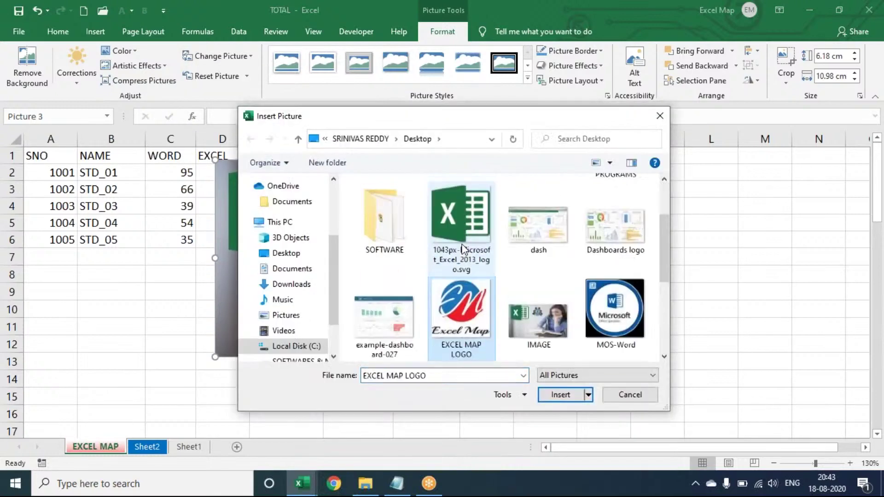
pyautogui.press('Right')
pyautogui.press('Return')
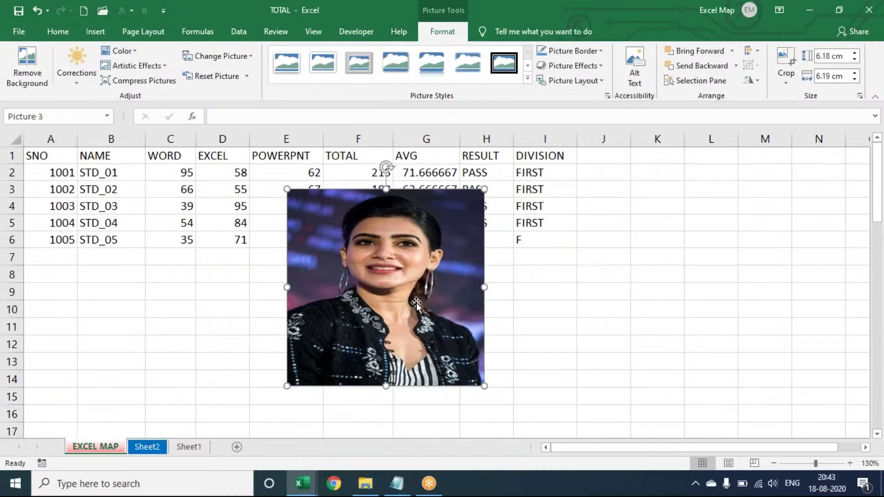
pyautogui.moveTo(418, 304); pyautogui.dragTo(205, 292)
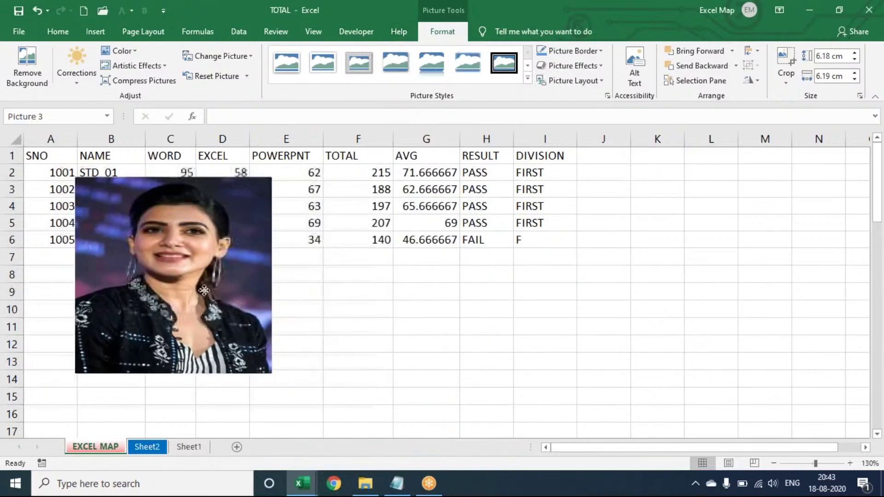
# Apply the rounded diagonal corner picture style and set the picture border color to standard red
pyautogui.click(528, 78)
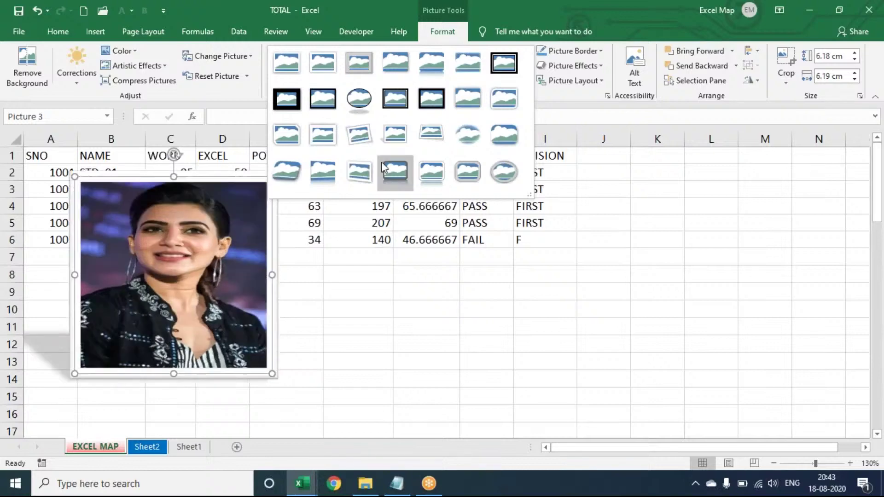
pyautogui.click(501, 101)
pyautogui.click(573, 50)
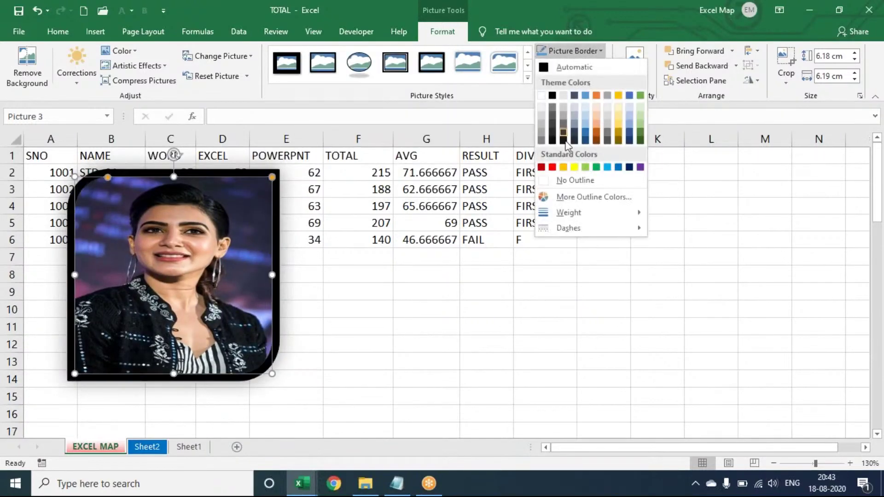
pyautogui.click(551, 168)
# Preview the Preset and Reflection effects on the picture without applying any
pyautogui.click(568, 67)
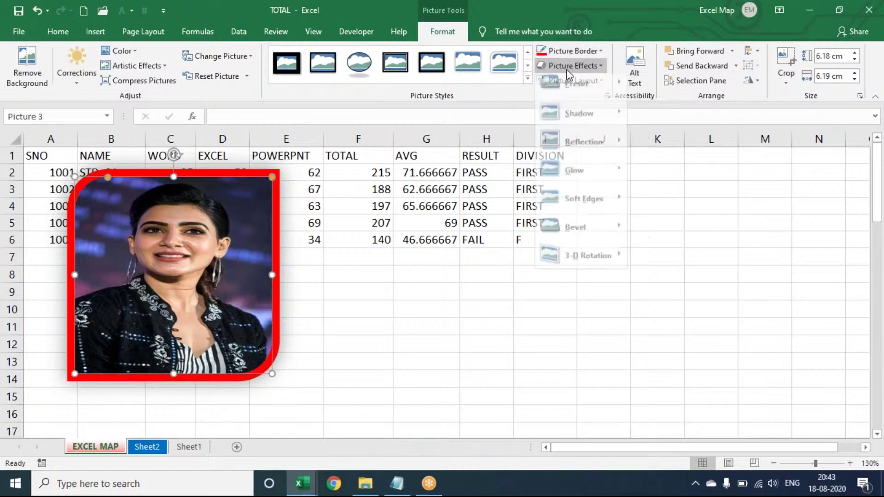
pyautogui.moveTo(575, 92)
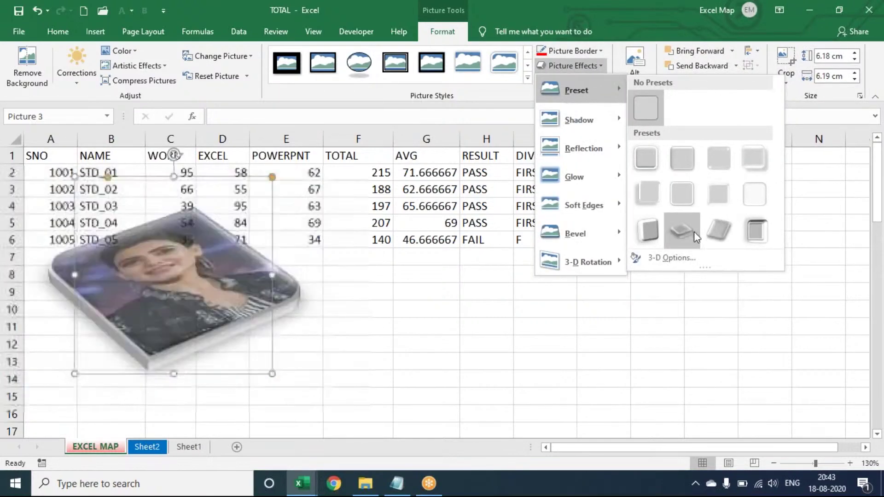
pyautogui.moveTo(611, 139)
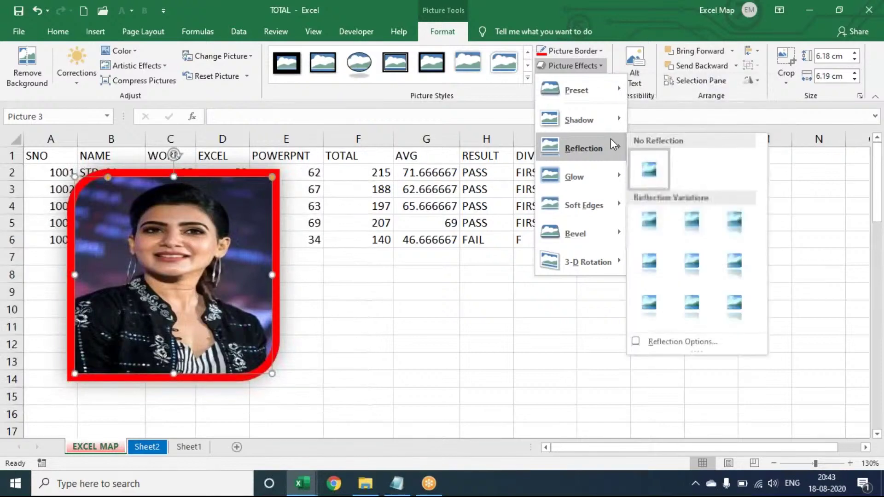
pyautogui.click(751, 80)
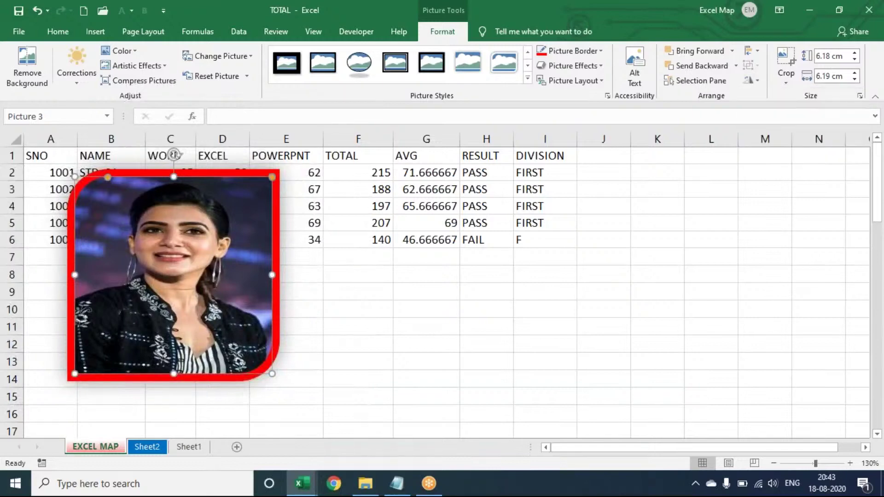
# Move the picture over columns F to I and crop its left side to a width of about 5.09 cm
pyautogui.moveTo(261, 231); pyautogui.dragTo(522, 227)
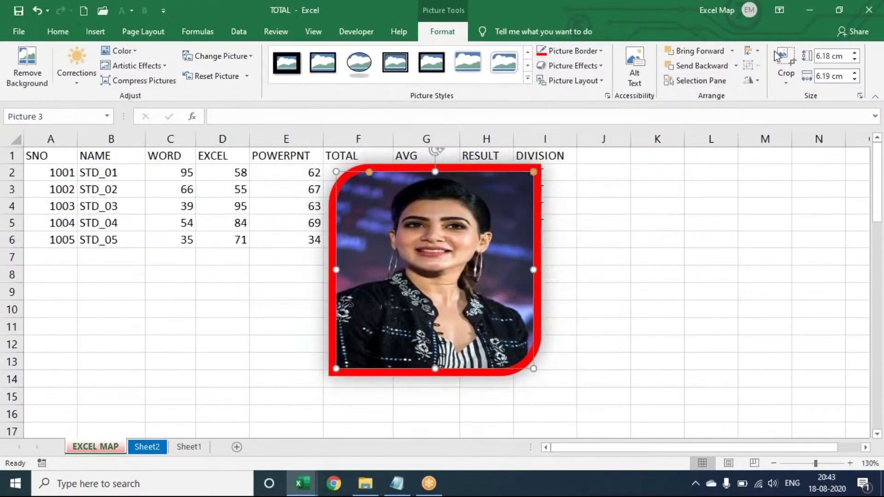
pyautogui.click(786, 59)
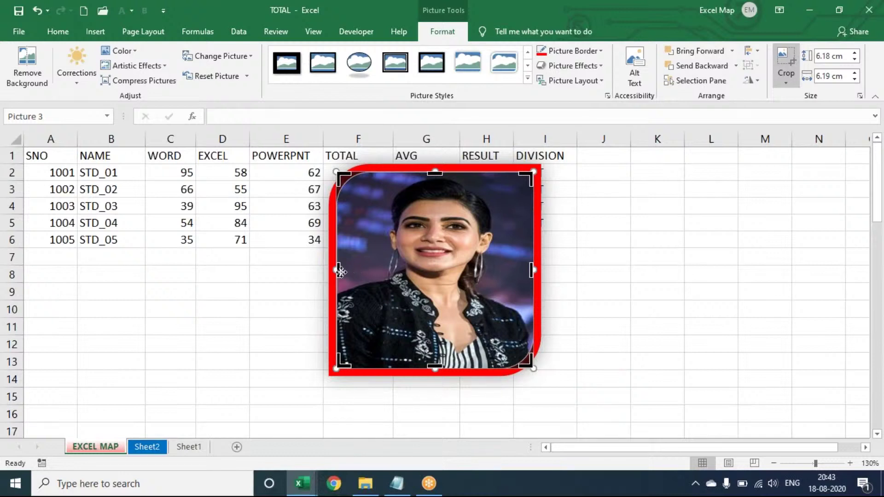
pyautogui.moveTo(338, 270); pyautogui.dragTo(373, 270)
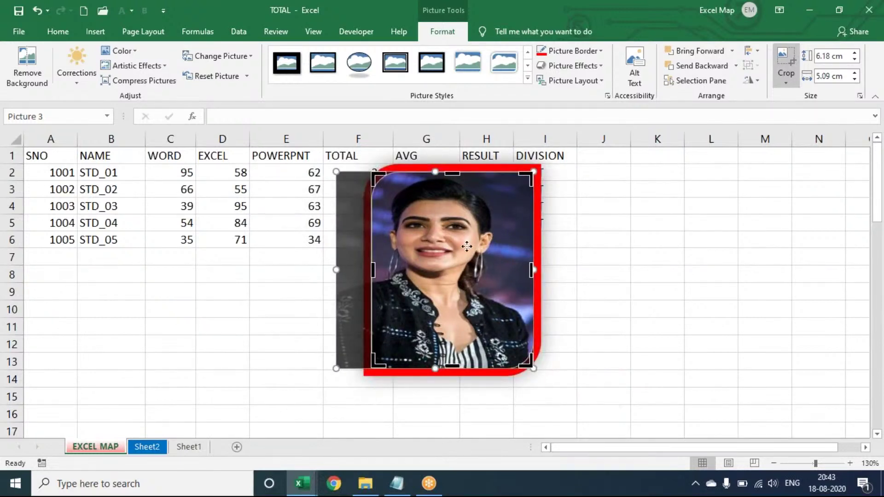
# Increase the cropped picture's height in three small increments and finish cropping
pyautogui.click(855, 53)
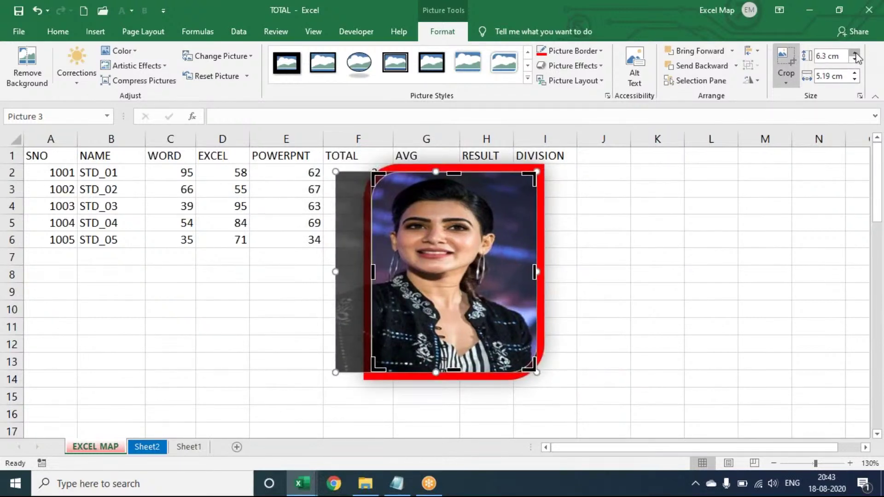
pyautogui.click(855, 53)
pyautogui.click(854, 53)
pyautogui.click(703, 223)
# Select the red-bordered picture and delete it from the sheet
pyautogui.click(569, 239)
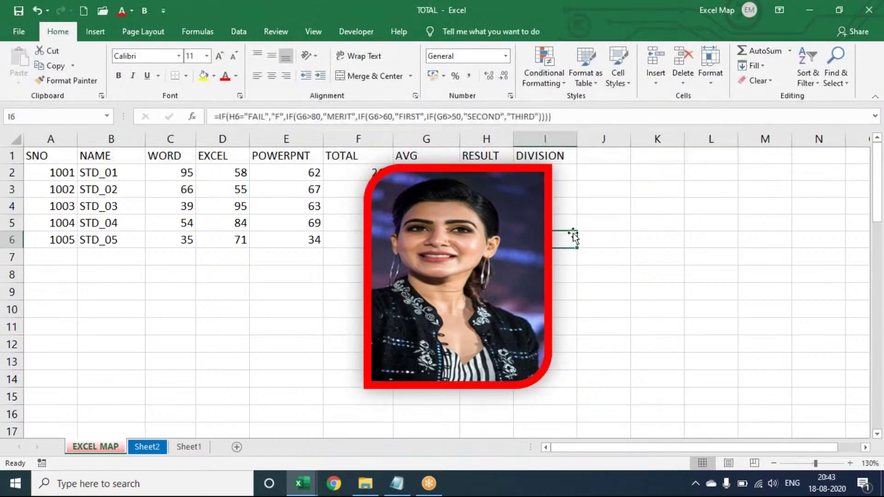
pyautogui.click(546, 235)
pyautogui.press('Delete')
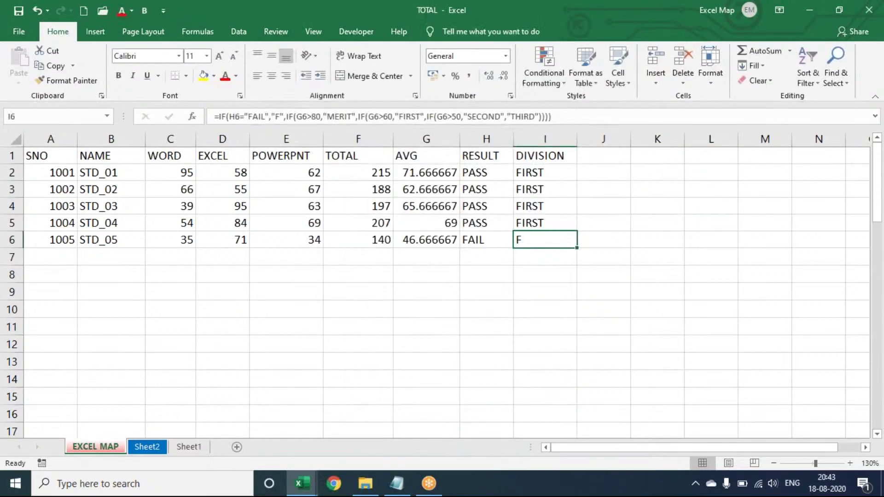
# Draw a rounded rectangle about 5.27 cm high and 6 cm wide over columns E to G, starting in row 2
pyautogui.click(289, 205)
pyautogui.click(97, 26)
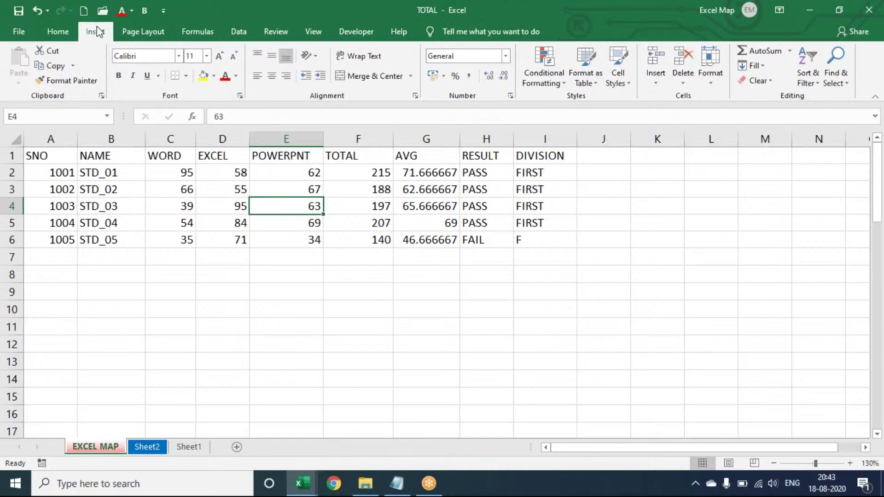
pyautogui.click(148, 85)
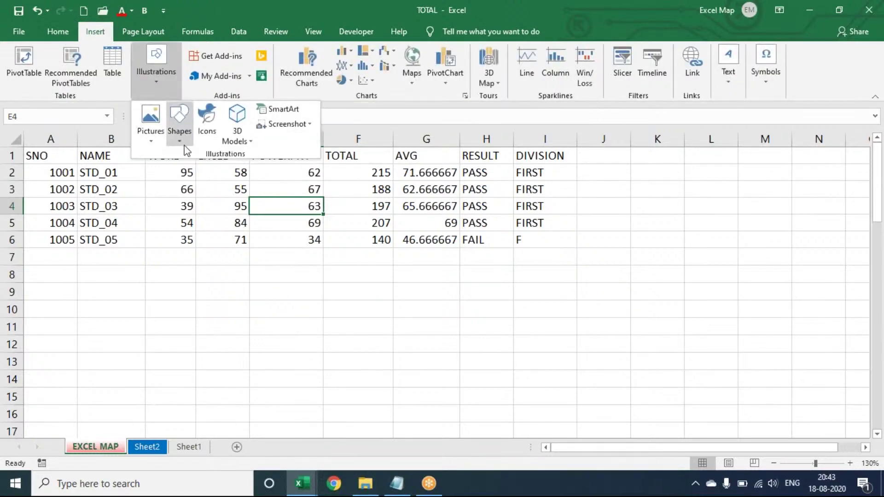
pyautogui.click(179, 129)
pyautogui.click(239, 171)
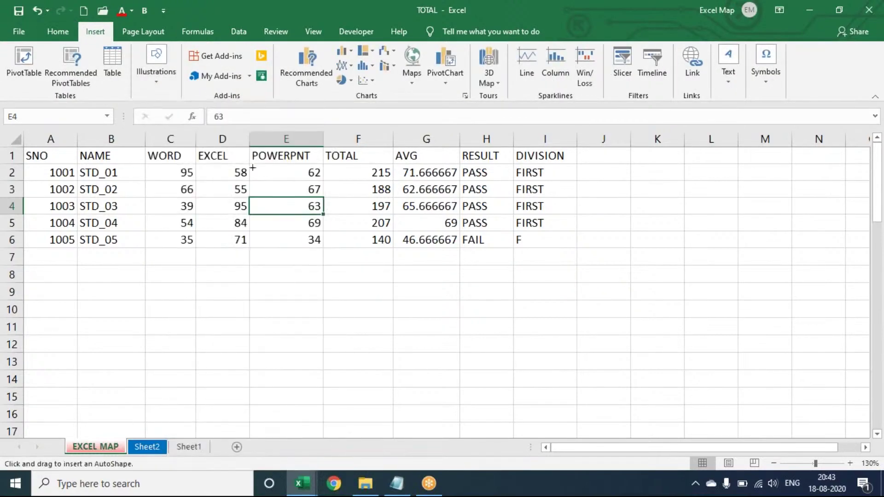
pyautogui.moveTo(254, 170)
pyautogui.mouseDown()
pyautogui.moveTo(383, 306)
pyautogui.moveTo(444, 328)
pyautogui.moveTo(444, 338)
pyautogui.mouseUp()
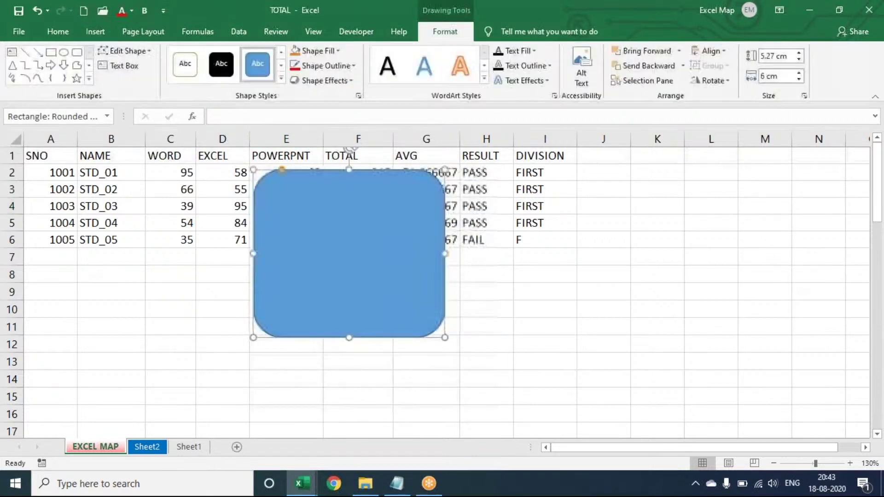
# Enter the lines SDFzdf, ASDFASDF, ASDF and AFDASDF ASDFASDFDASF as text inside the rounded rectangle
pyautogui.write('SDFzdf')
pyautogui.press('Return')
pyautogui.write('ASDFASDF')
pyautogui.press('Return')
pyautogui.write('ASDF')
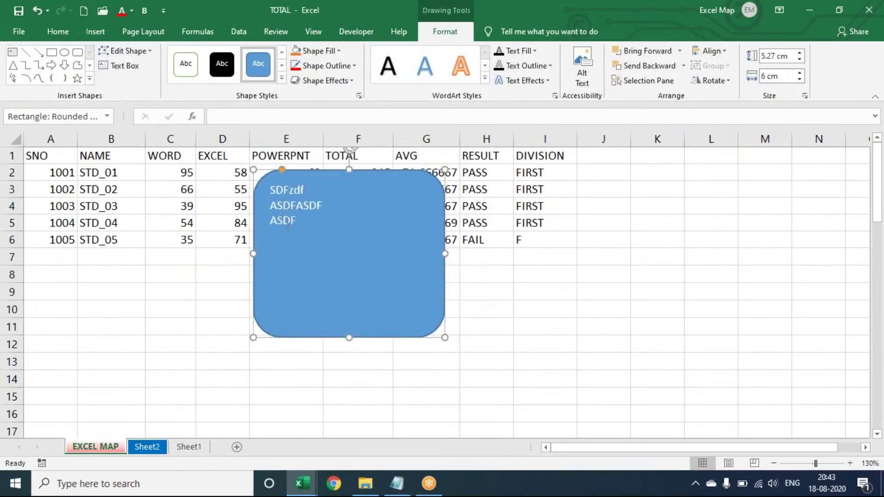
pyautogui.press('Return')
pyautogui.write('AFDASDF ASDFASDFDASF')
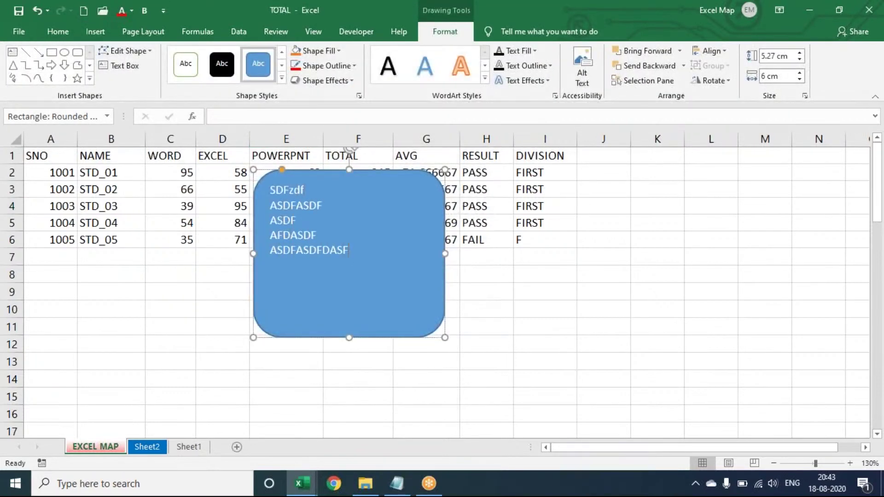
# Fill the rounded rectangle with red and change its shape to a line callout
pyautogui.click(313, 51)
pyautogui.click(306, 168)
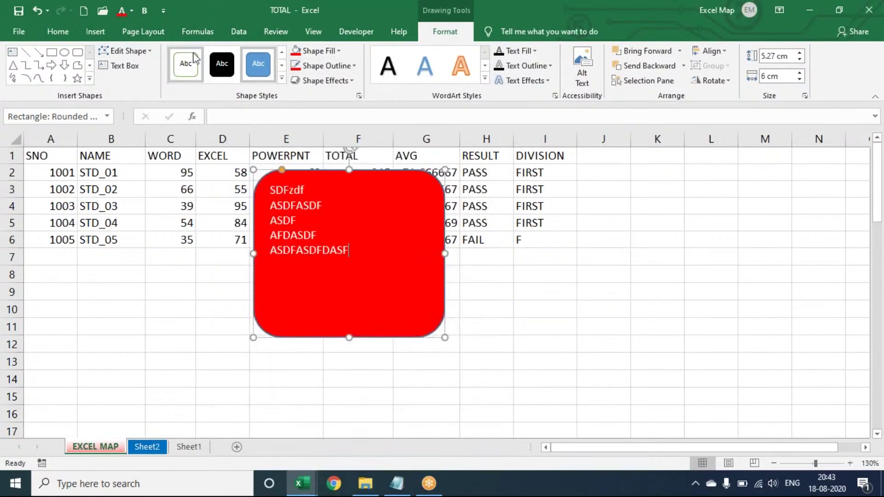
pyautogui.click(136, 54)
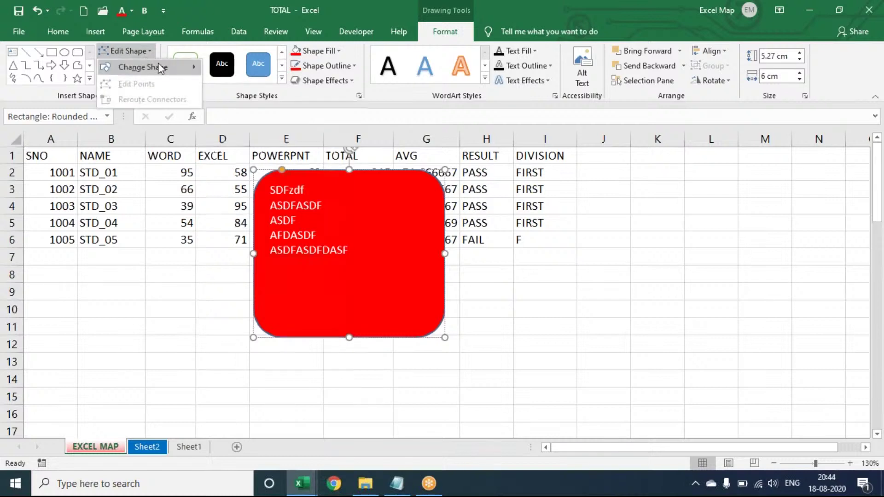
pyautogui.moveTo(157, 67)
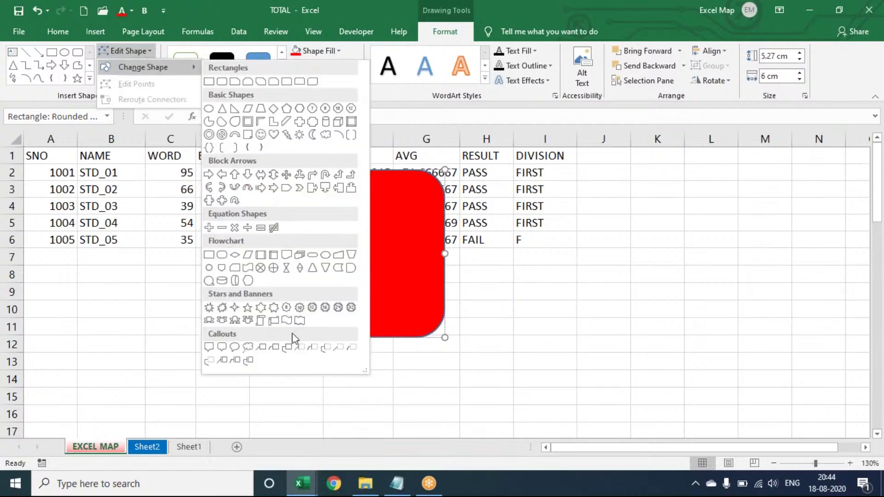
pyautogui.click(259, 348)
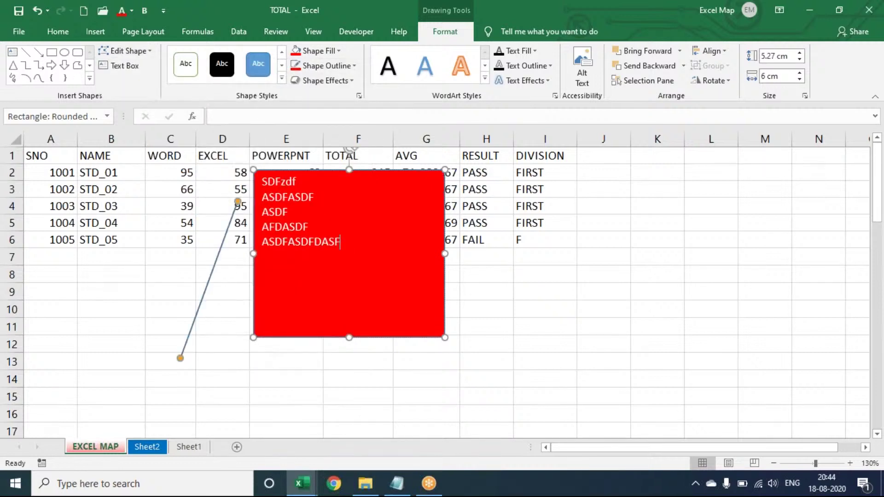
# Change the red callout into a ribbon banner and delete the shape from the sheet
pyautogui.click(143, 52)
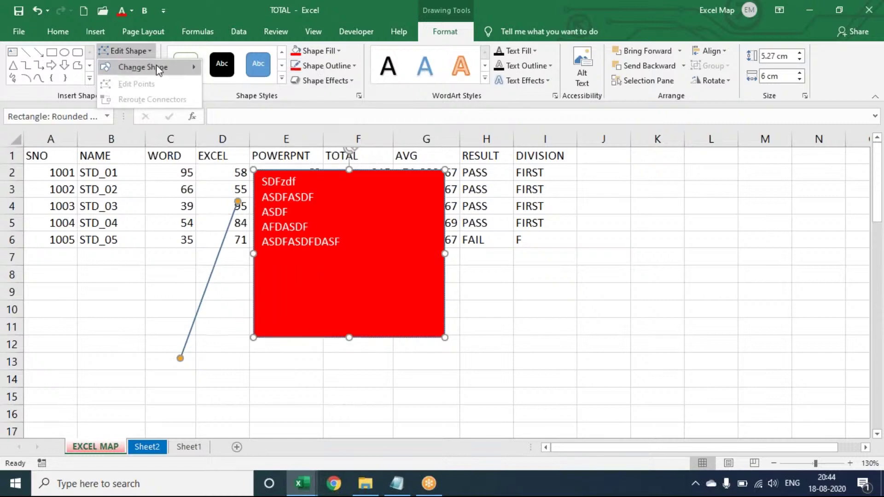
pyautogui.click(159, 69)
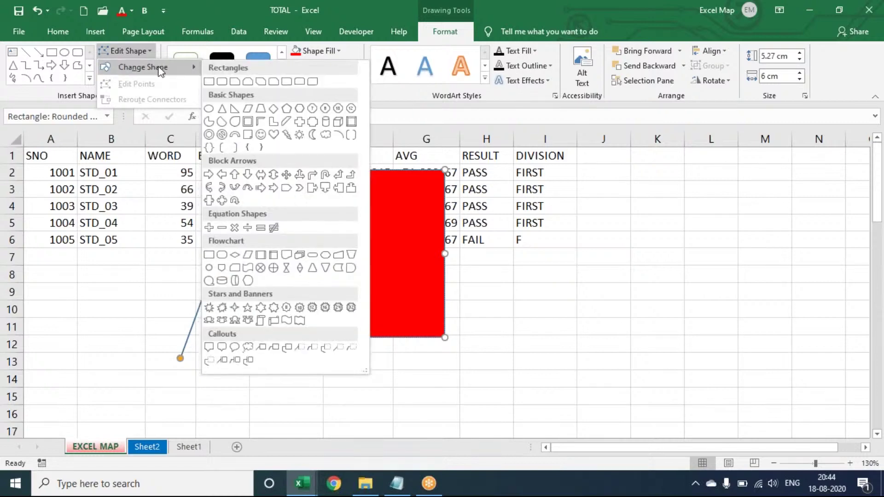
pyautogui.click(210, 320)
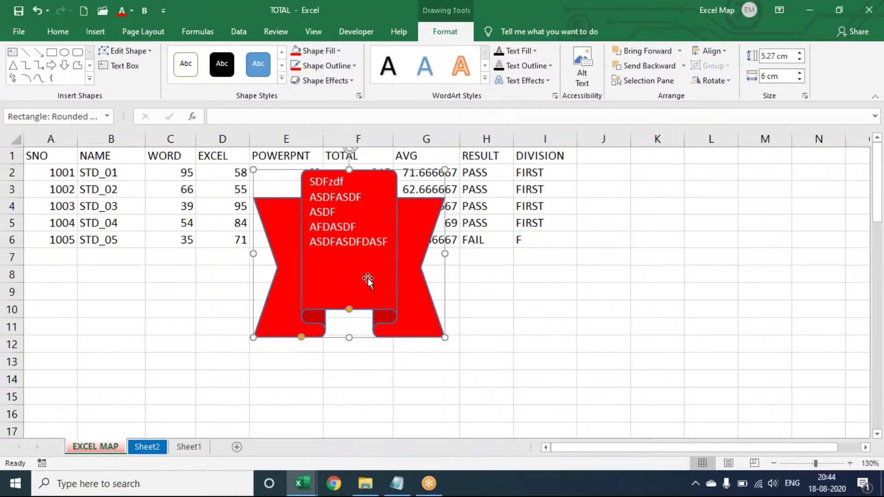
pyautogui.press('Delete')
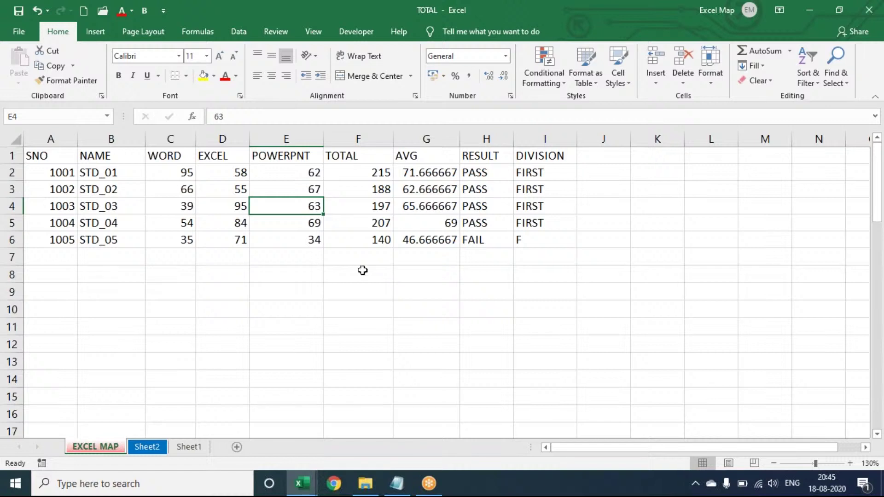
# Draw a flowchart Multidocument shape about 5.72 cm high and 8.02 cm wide over columns E to H, from row 5 to row 15
pyautogui.click(94, 31)
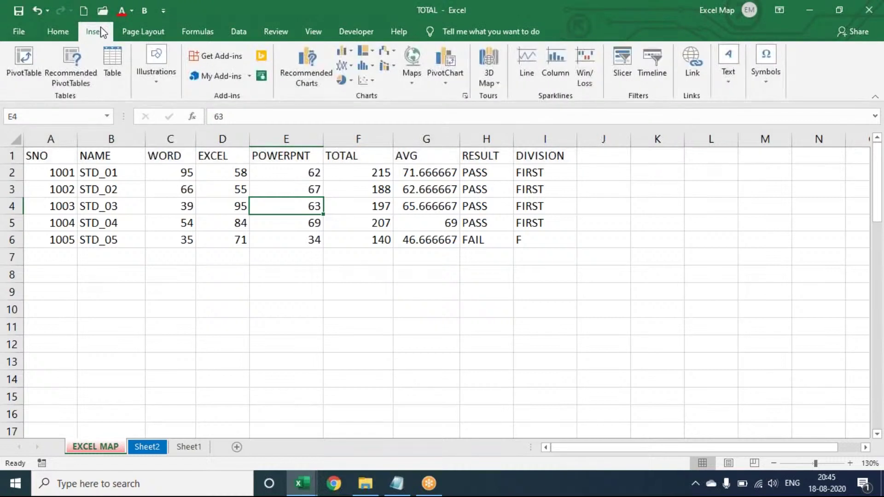
pyautogui.click(163, 82)
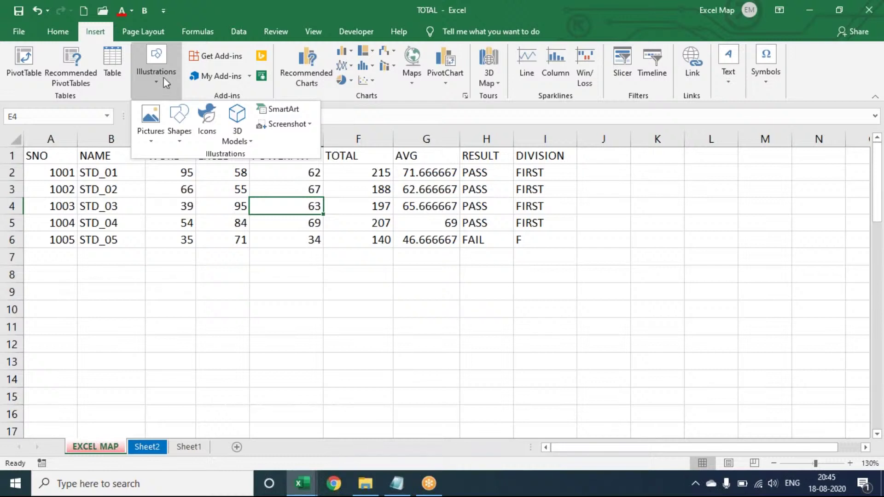
pyautogui.click(187, 140)
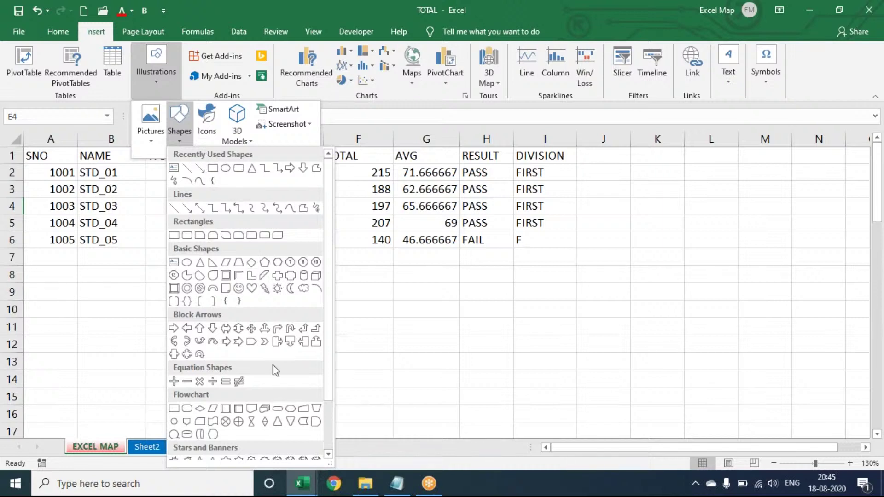
pyautogui.click(265, 410)
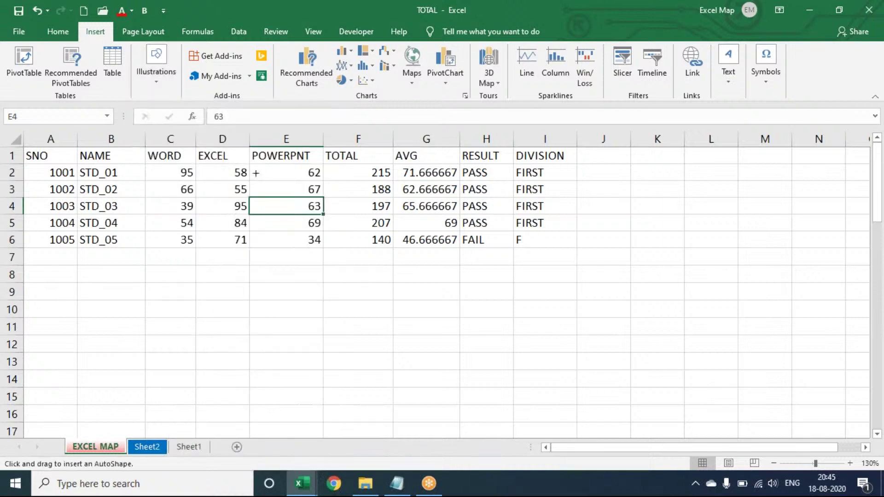
pyautogui.moveTo(258, 215)
pyautogui.mouseDown()
pyautogui.moveTo(413, 251)
pyautogui.moveTo(468, 396)
pyautogui.moveTo(514, 398)
pyautogui.mouseUp()
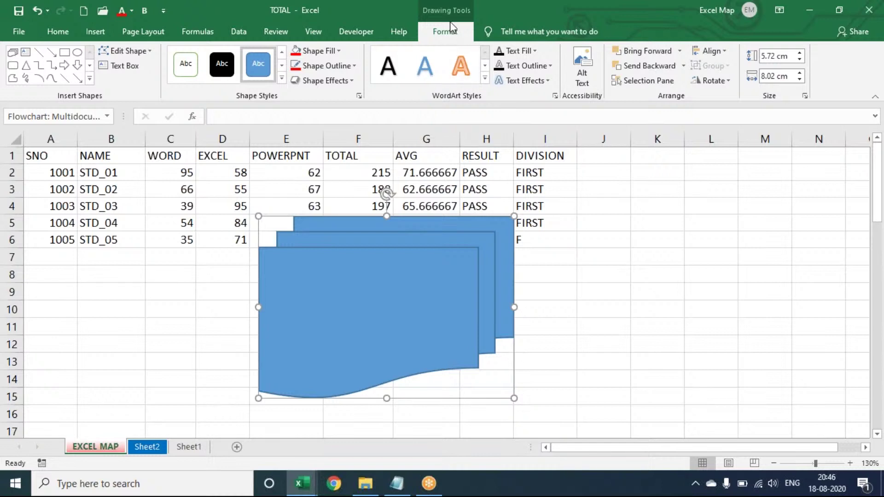
# Fill the Multidocument shape with the desktop picture file Samantha_At_The_Irumbu_Thirai_Trailer_Launch, and delete the shape
pyautogui.click(336, 54)
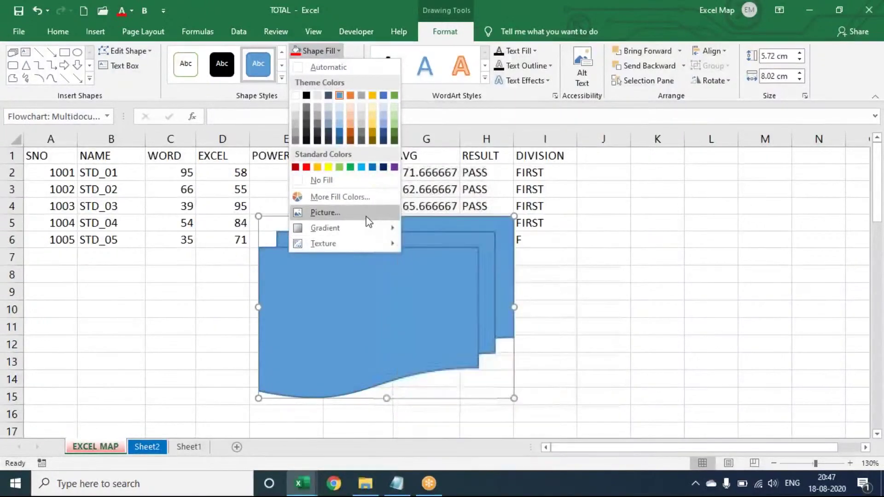
pyautogui.click(366, 215)
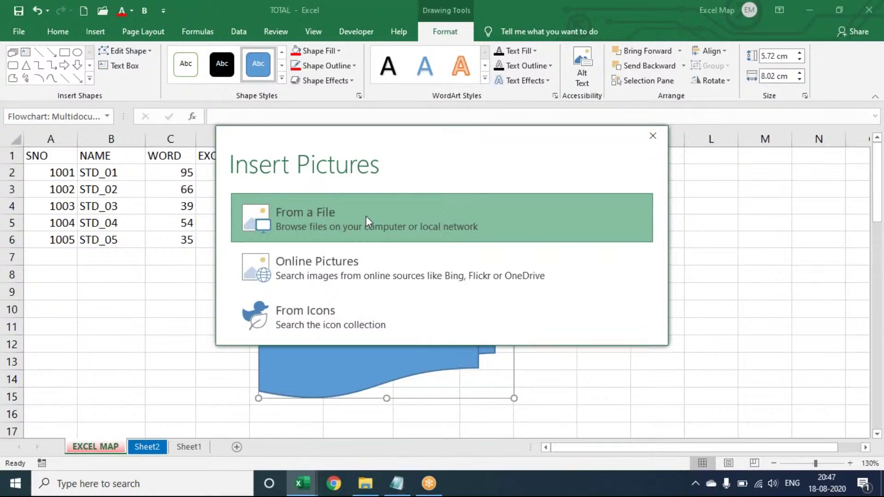
pyautogui.click(365, 216)
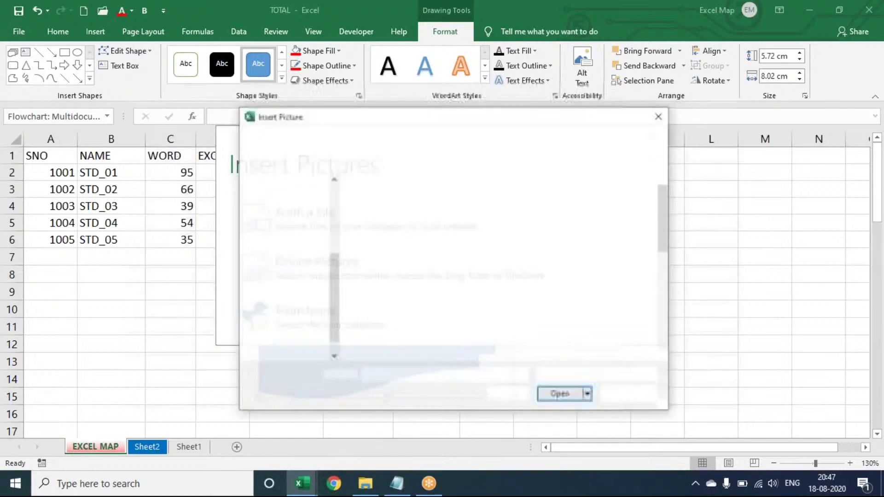
pyautogui.scroll(-3, 488, 258)
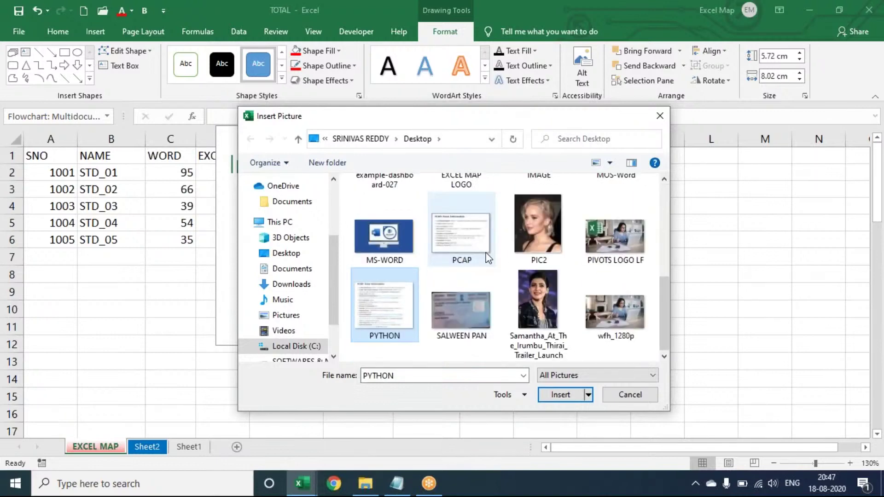
pyautogui.click(538, 299)
pyautogui.doubleClick(539, 299)
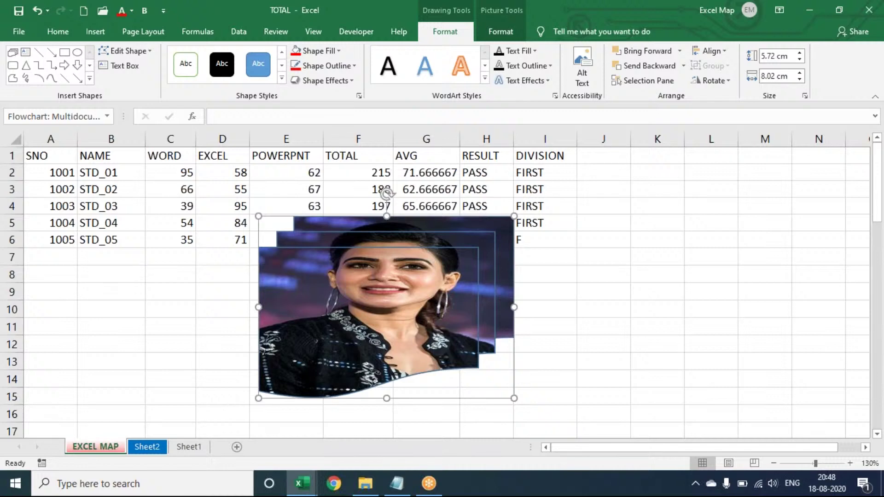
pyautogui.press('Delete')
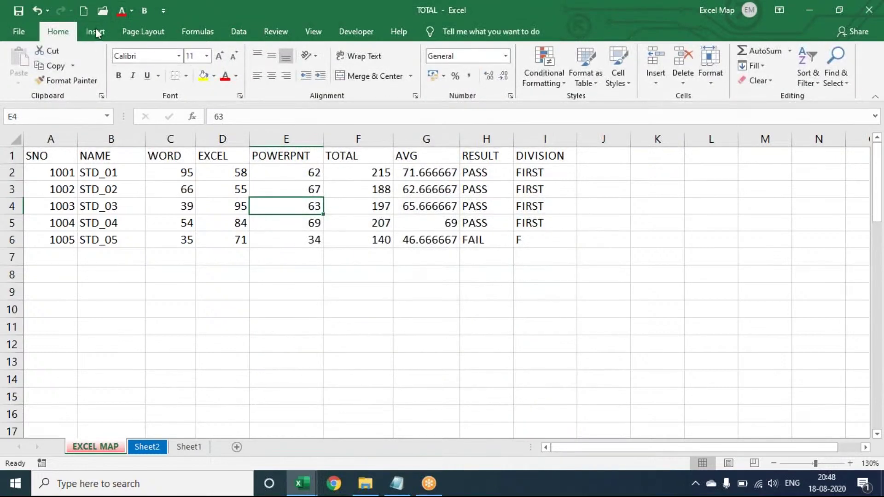
# Open the icon library and browse the Accessibility, Analytics, Animals, Apparel and Arrows categories
pyautogui.click(95, 33)
pyautogui.click(158, 86)
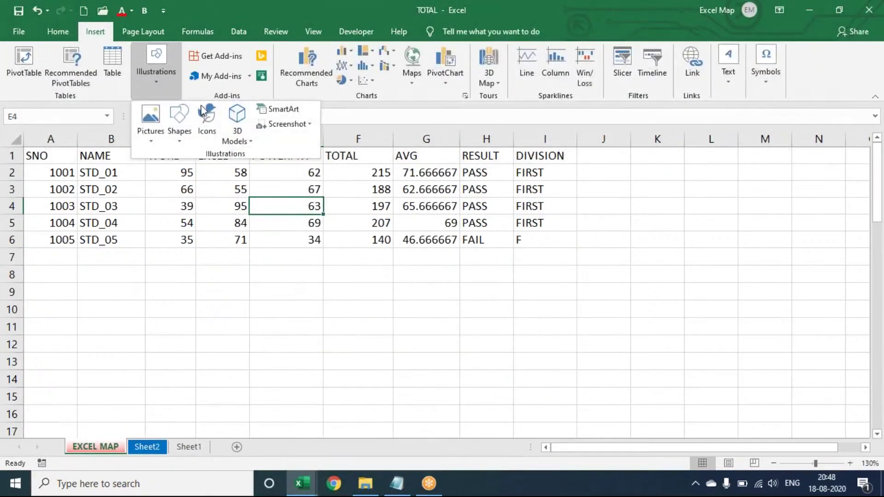
pyautogui.click(206, 129)
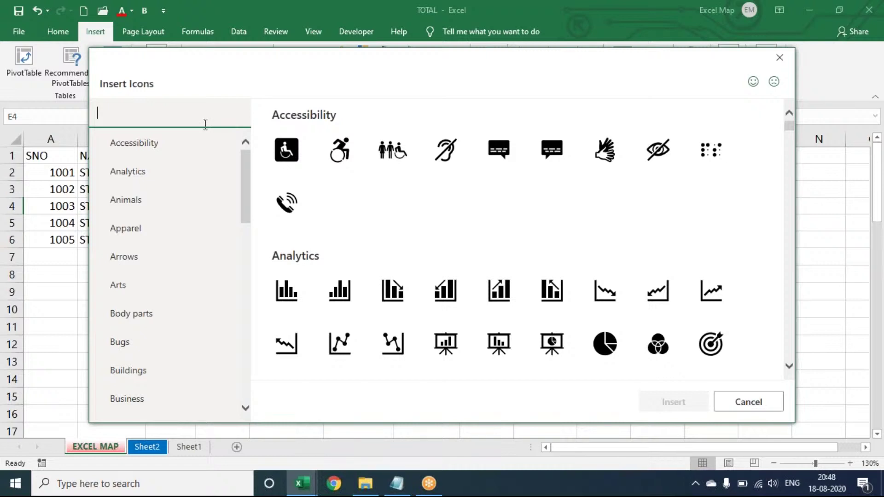
pyautogui.click(174, 166)
pyautogui.click(171, 146)
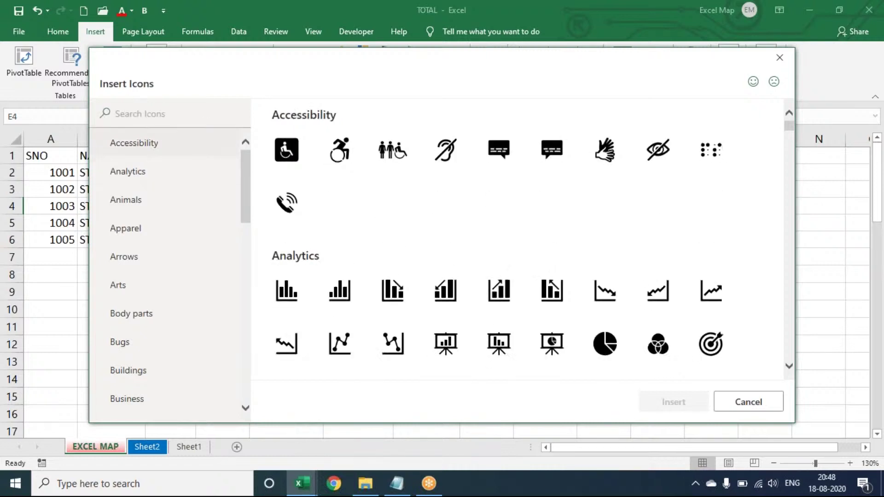
pyautogui.click(162, 170)
pyautogui.click(153, 200)
pyautogui.click(149, 230)
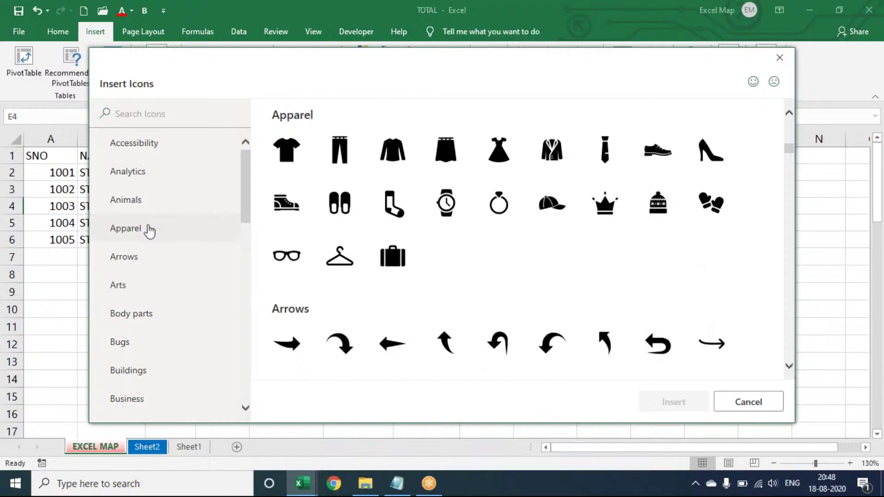
pyautogui.click(138, 267)
pyautogui.click(149, 151)
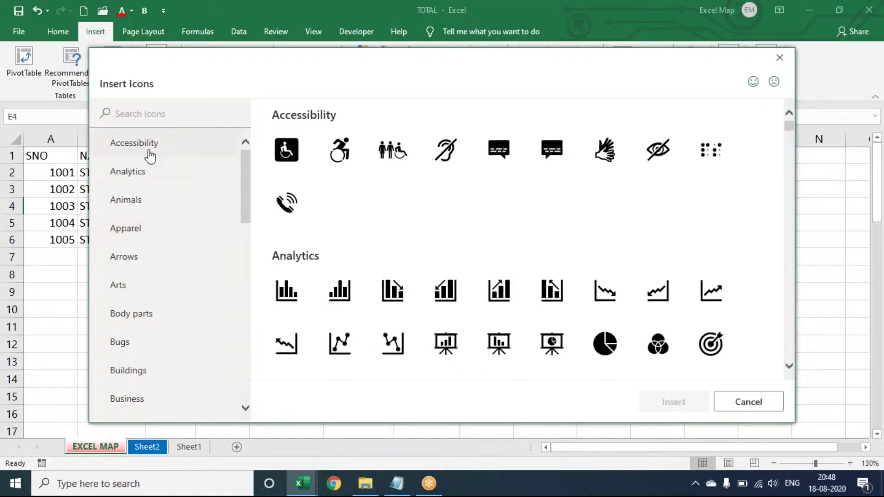
# Insert the icon of three overlapping circles from the Analytics category and fill it with the standard green
pyautogui.click(666, 366)
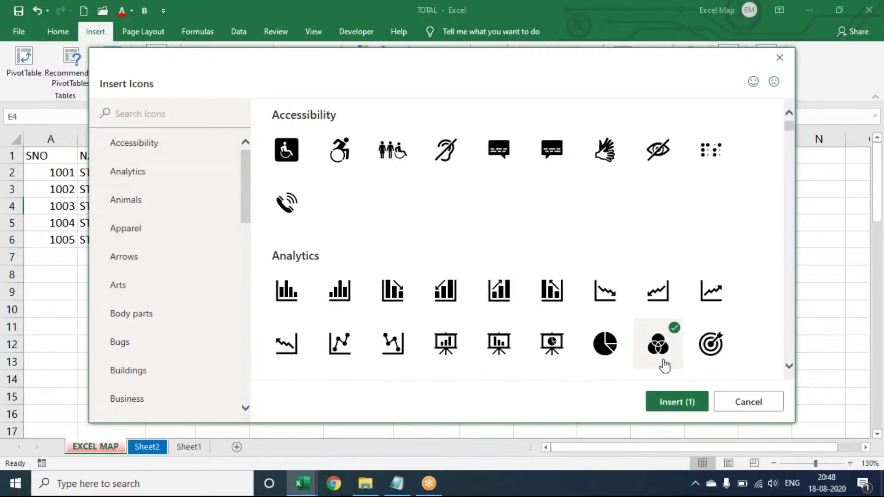
pyautogui.click(594, 364)
pyautogui.click(552, 353)
pyautogui.click(563, 351)
pyautogui.click(614, 343)
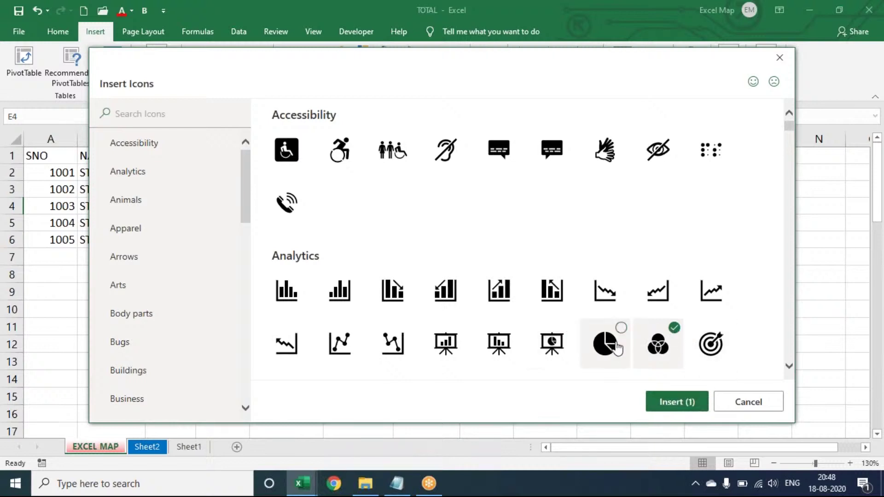
pyautogui.click(665, 399)
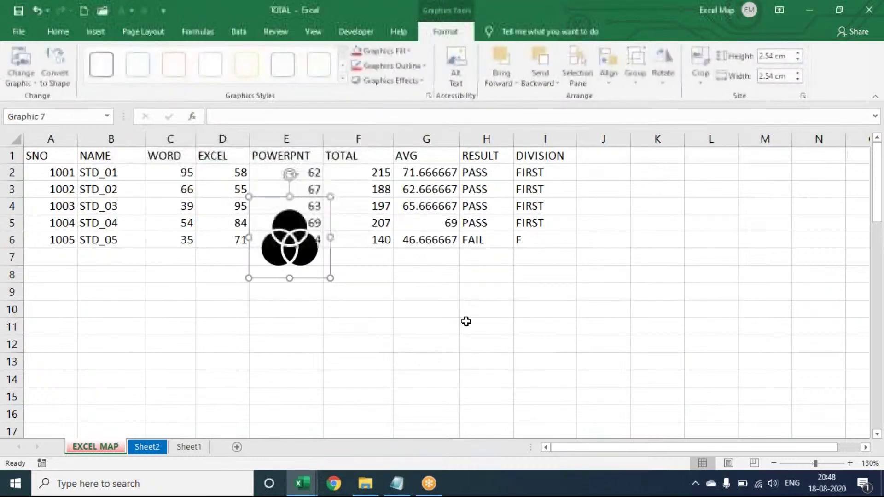
pyautogui.click(384, 51)
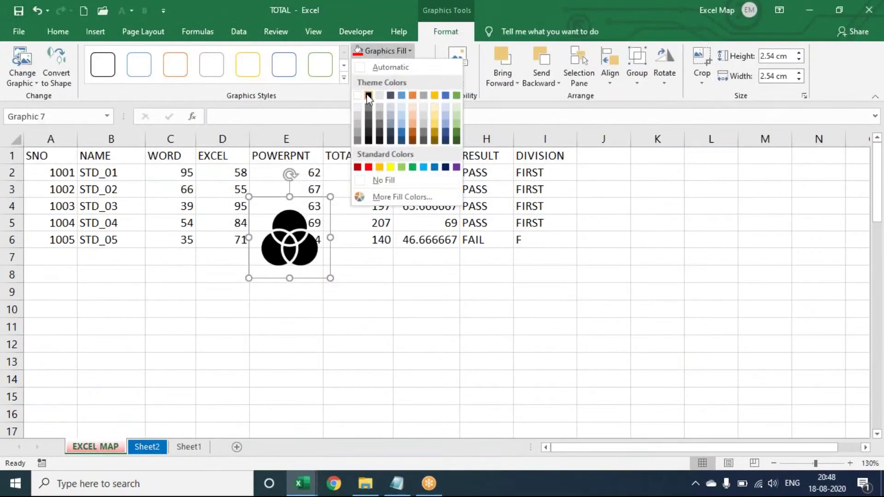
pyautogui.click(413, 167)
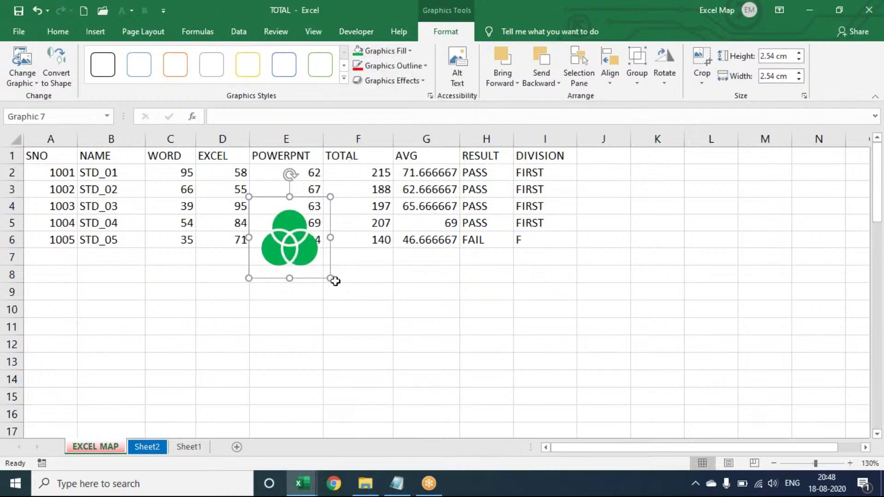
# Enlarge the green overlapping-circles icon to about 6.62 cm by 6.62 cm, and delete it from the sheet
pyautogui.moveTo(332, 279); pyautogui.dragTo(459, 407)
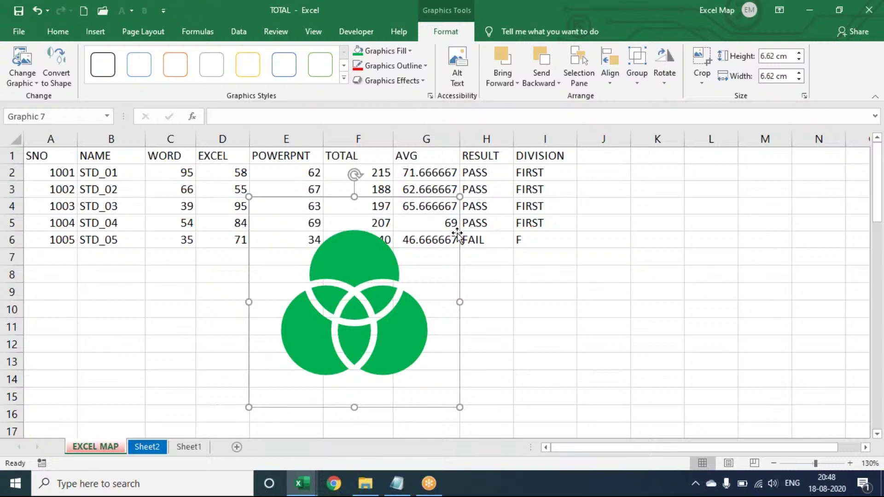
pyautogui.press('Delete')
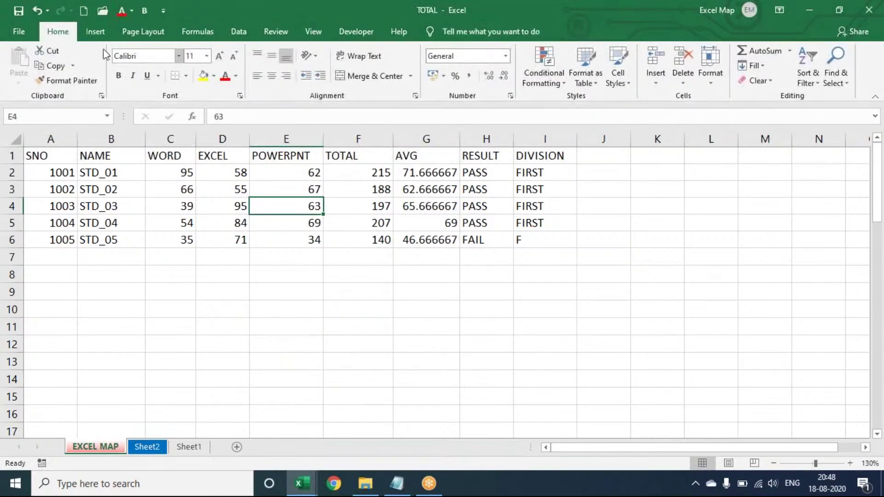
# Look at the icon library again and close it, and view the available sources for 3D models
pyautogui.click(96, 33)
pyautogui.click(164, 65)
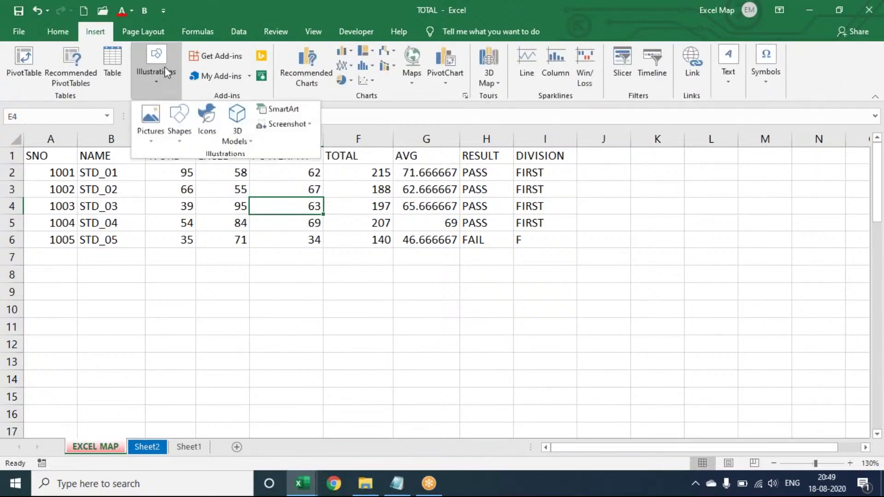
pyautogui.click(218, 110)
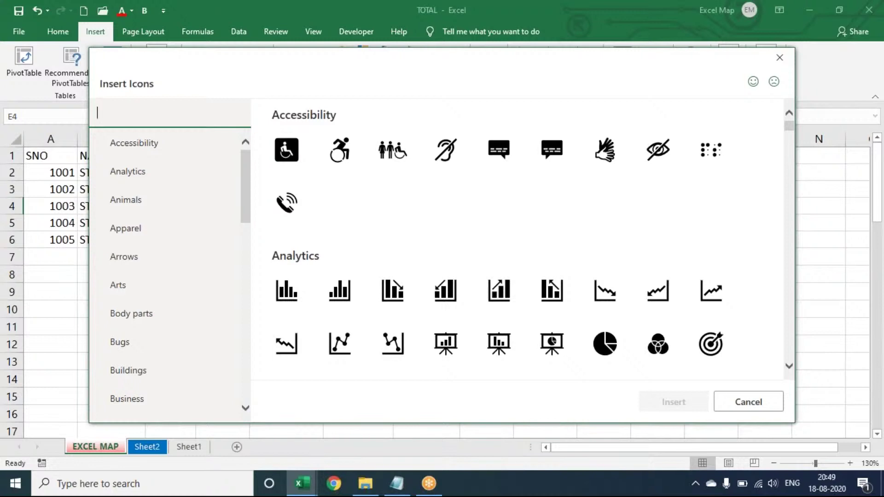
pyautogui.press('Escape')
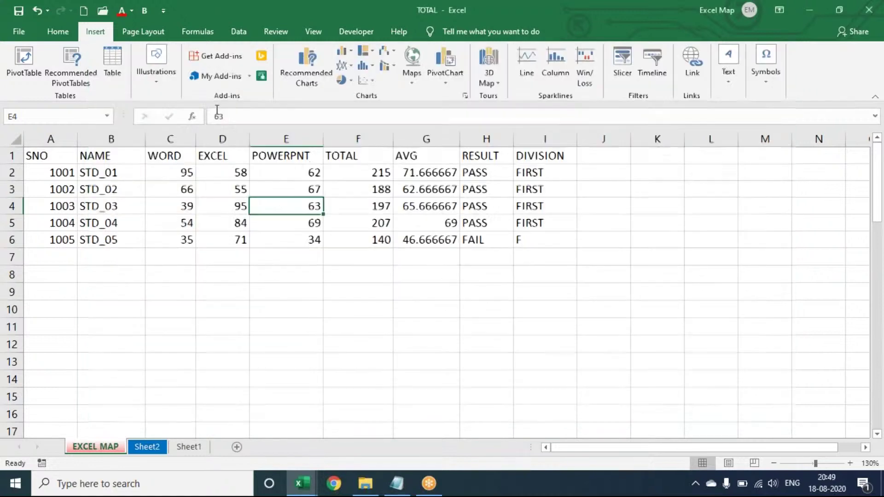
pyautogui.click(155, 80)
pyautogui.click(243, 138)
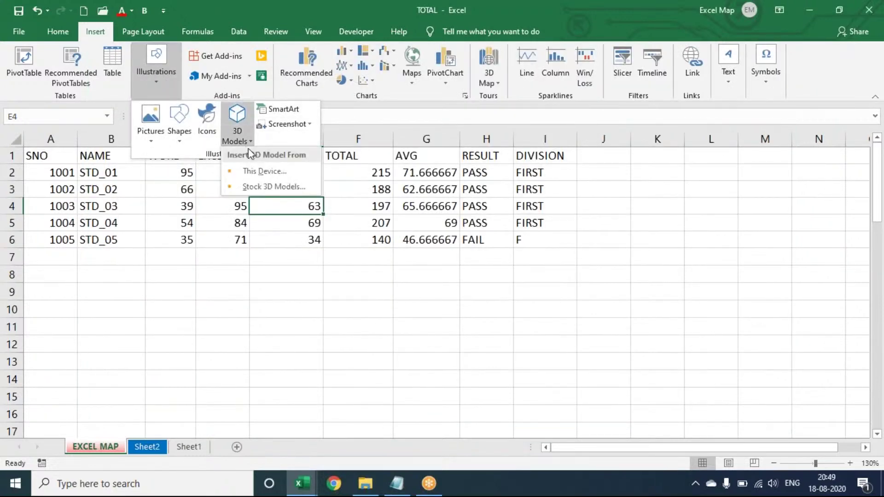
pyautogui.click(377, 206)
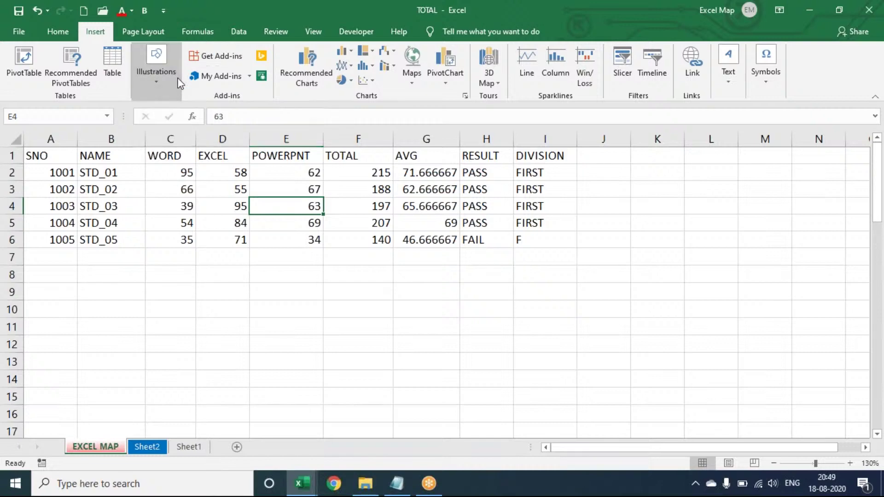
# Browse the SmartArt categories from List to Relationship and insert the Hierarchy graphic from the Hierarchy category
pyautogui.click(156, 64)
pyautogui.click(280, 109)
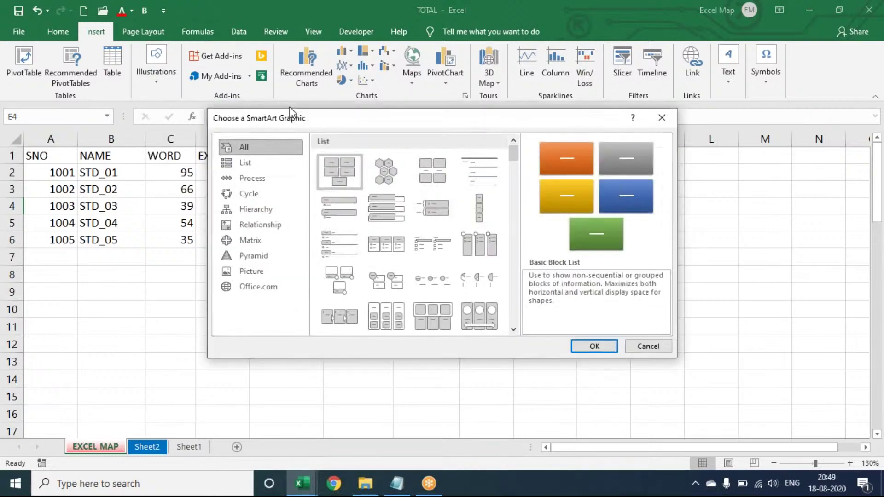
pyautogui.click(261, 168)
pyautogui.click(261, 180)
pyautogui.click(258, 196)
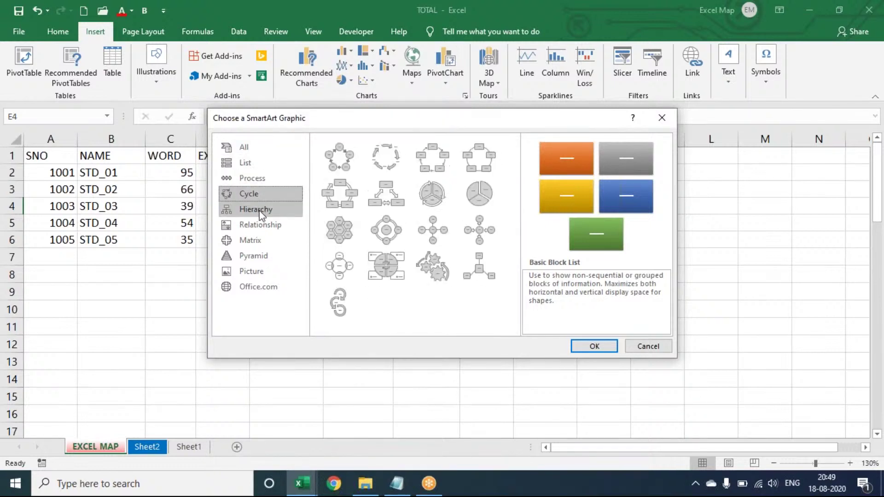
pyautogui.click(259, 210)
pyautogui.click(260, 224)
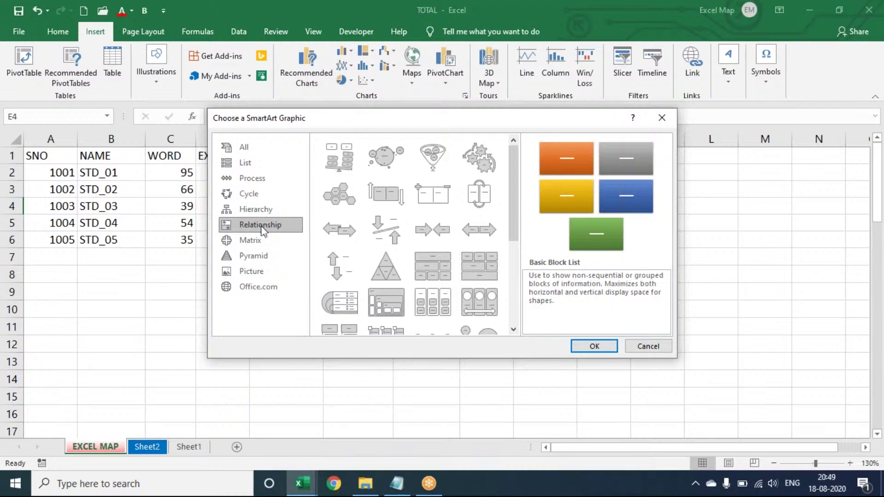
pyautogui.click(262, 208)
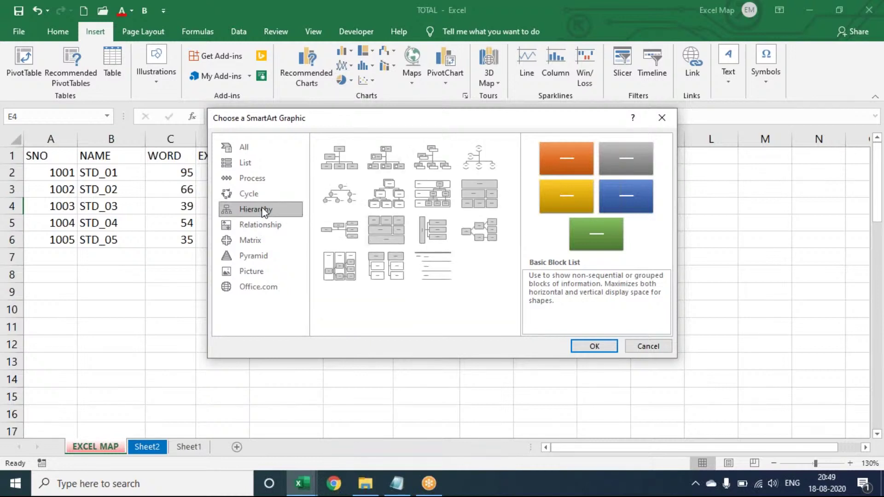
pyautogui.click(387, 189)
pyautogui.click(600, 350)
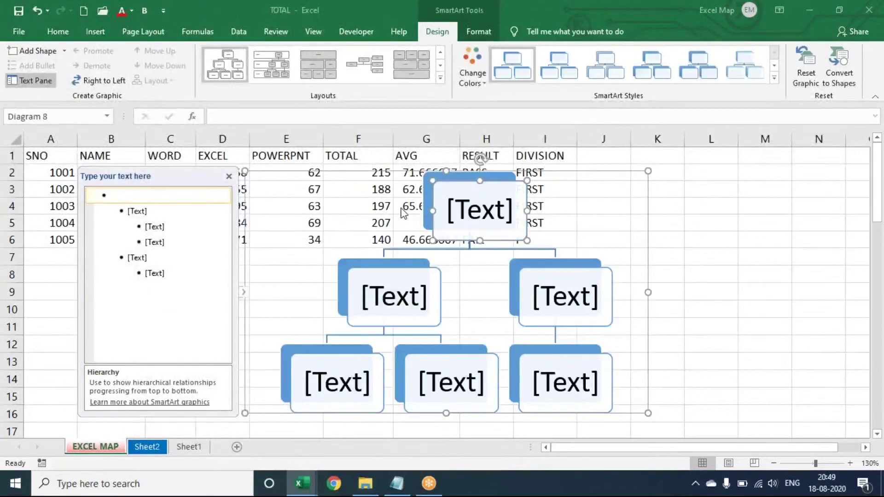
# Add a shape after the last third-level box of the hierarchy and label it SDF
pyautogui.click(559, 364)
pyautogui.rightClick(558, 366)
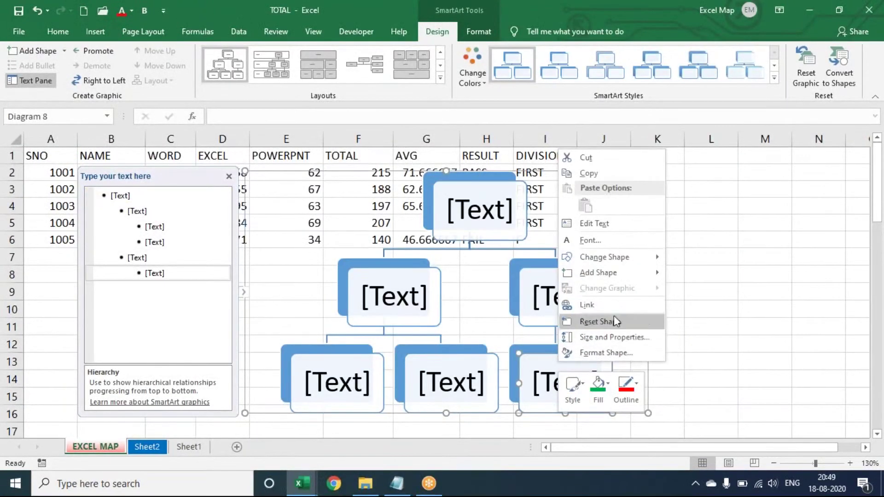
pyautogui.moveTo(657, 279)
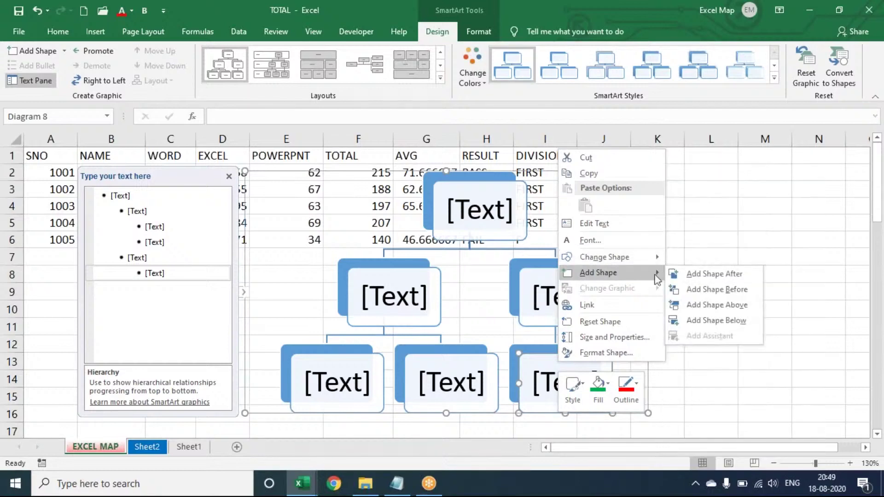
pyautogui.click(719, 274)
pyautogui.write('SDF')
pyautogui.click(586, 237)
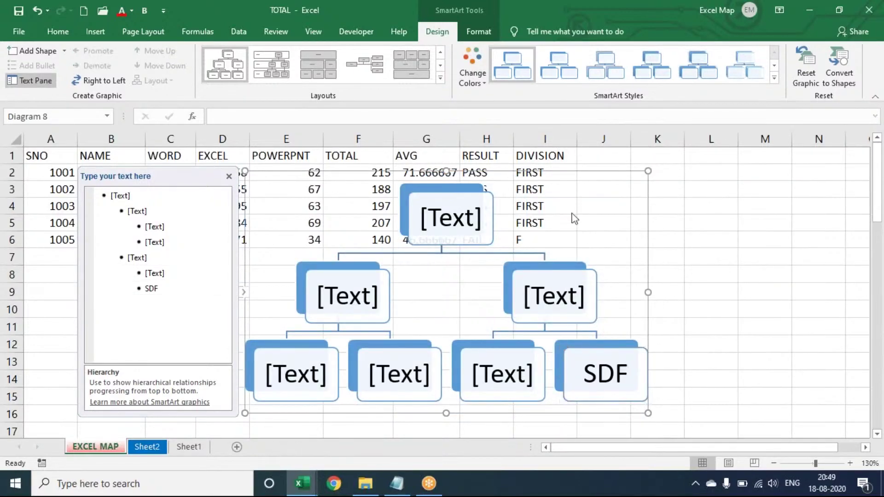
# Recolor the hierarchy with the orange, yellow and blue Colorful variation, and apply the black-outlined 3-D SmartArt style
pyautogui.click(472, 64)
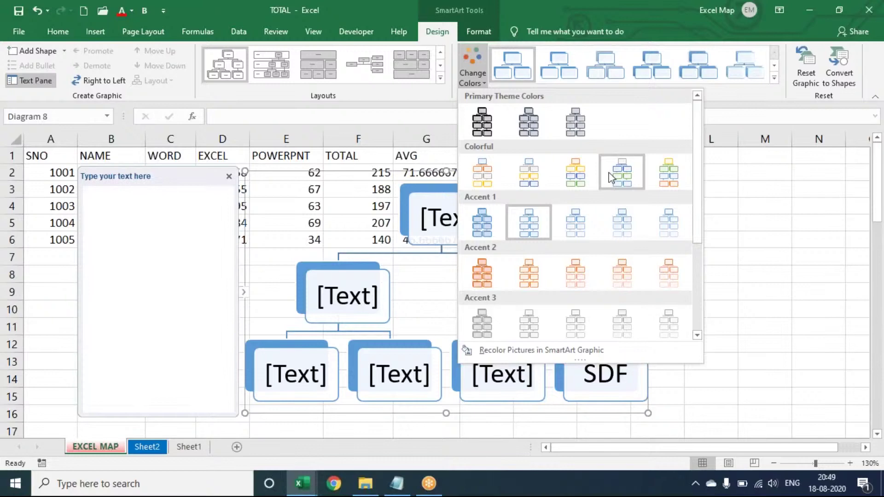
pyautogui.click(575, 174)
pyautogui.click(773, 77)
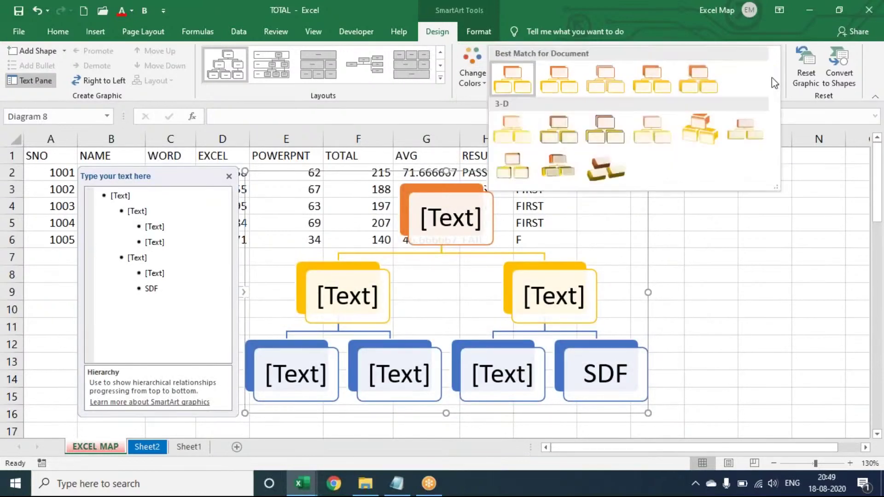
pyautogui.click(612, 138)
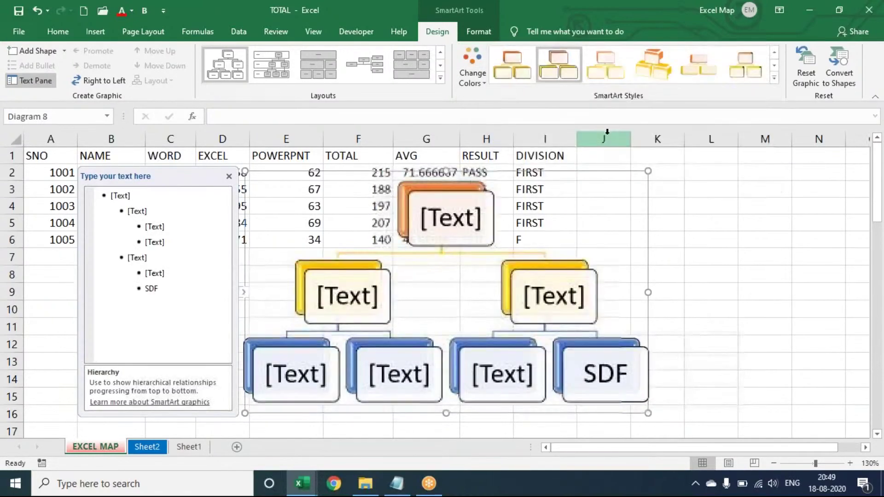
# Try to fill the top box of the hierarchy with the orange theme color
pyautogui.click(451, 218)
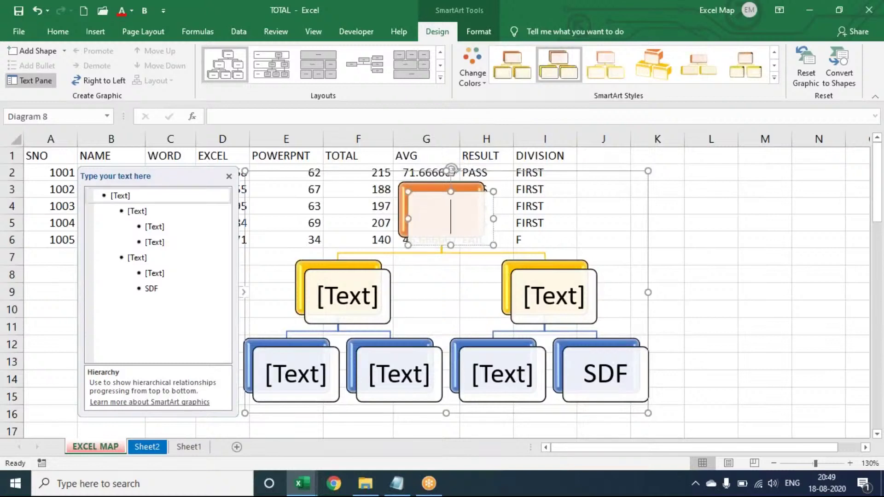
pyautogui.click(474, 30)
pyautogui.click(415, 53)
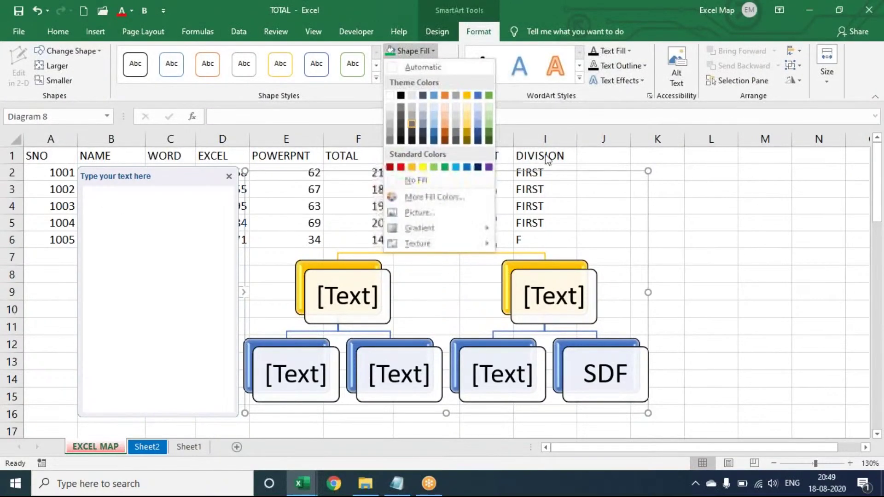
pyautogui.click(445, 95)
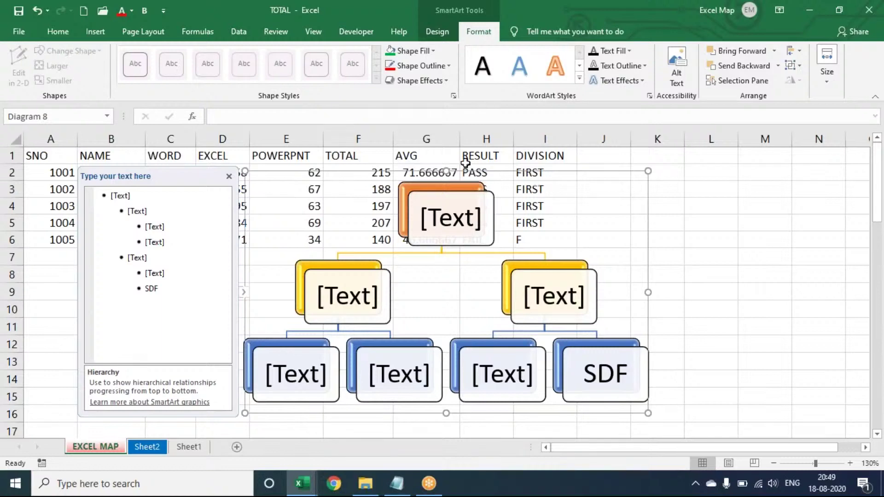
# Preview other hierarchy layouts, keep the Hierarchy layout, and delete the SmartArt graphic
pyautogui.click(440, 35)
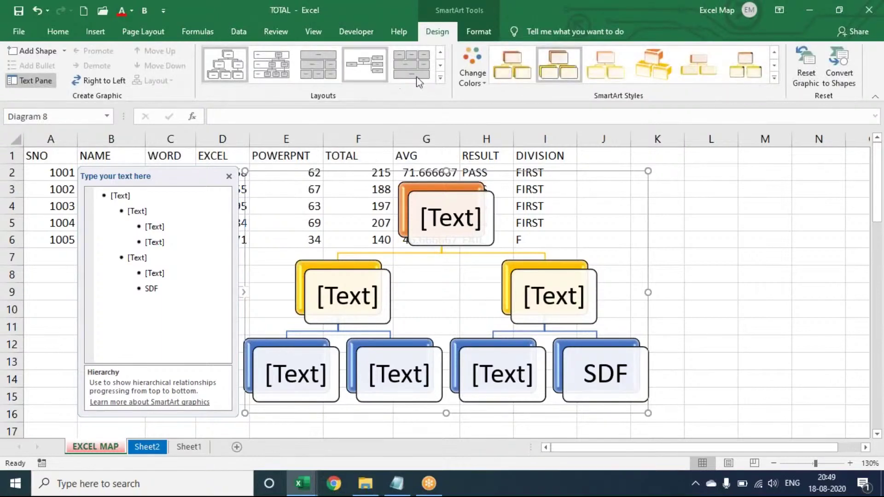
pyautogui.click(440, 79)
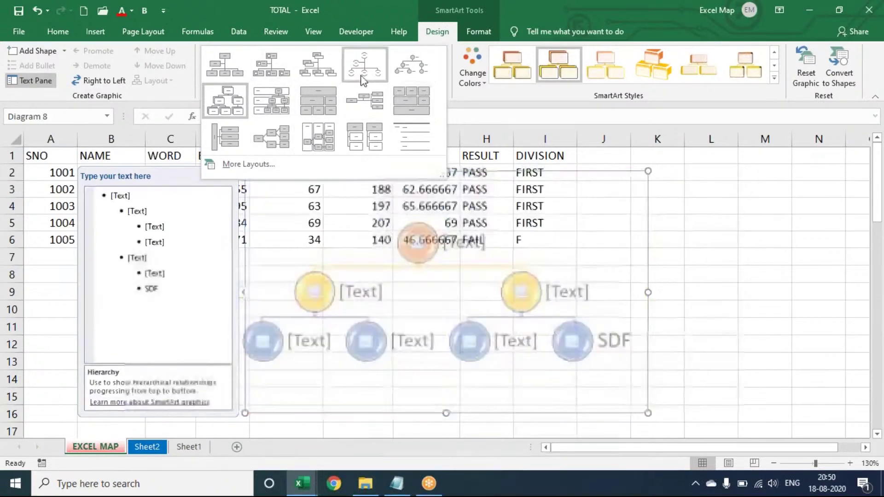
pyautogui.click(226, 101)
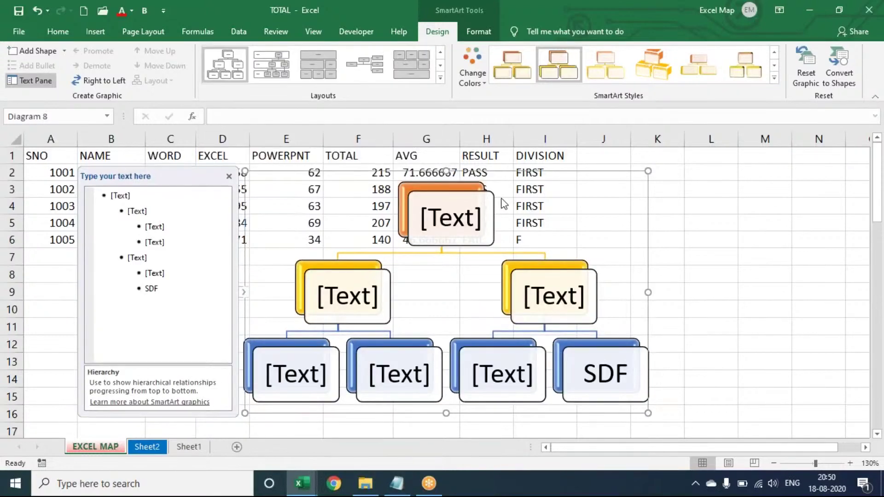
pyautogui.press('Delete')
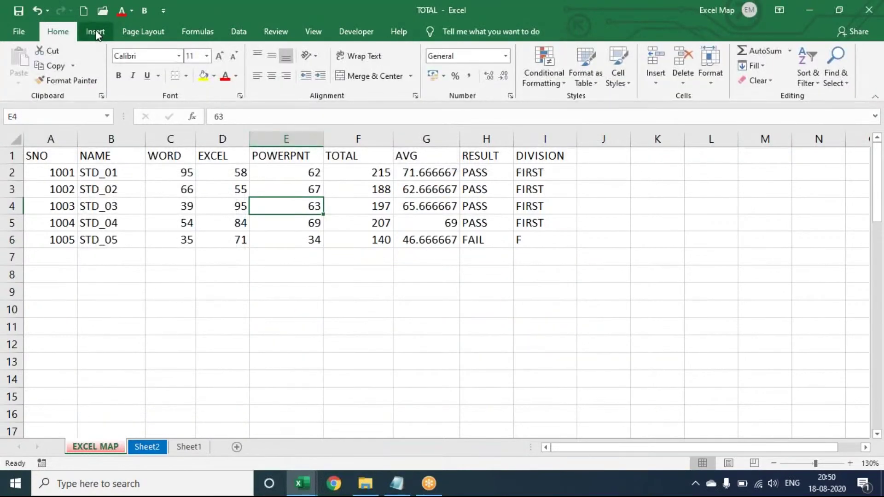
# Insert a Basic Cycle SmartArt graphic from the Cycle category
pyautogui.click(96, 32)
pyautogui.click(170, 77)
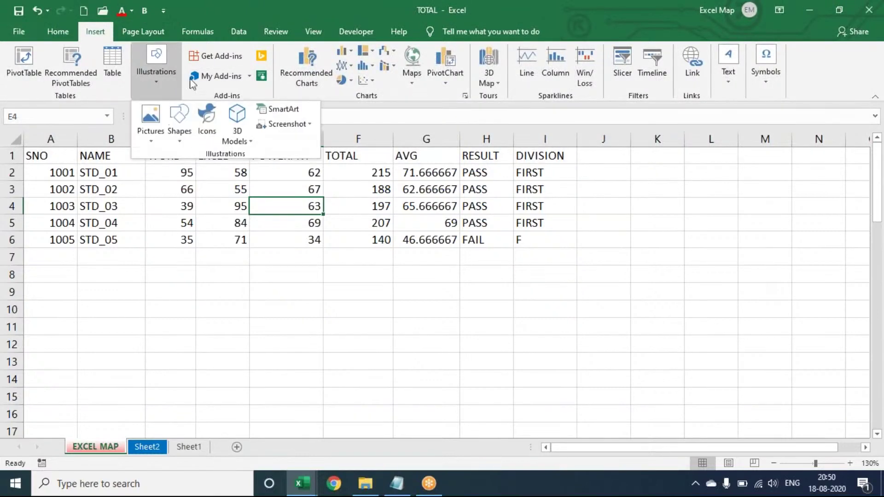
pyautogui.click(292, 109)
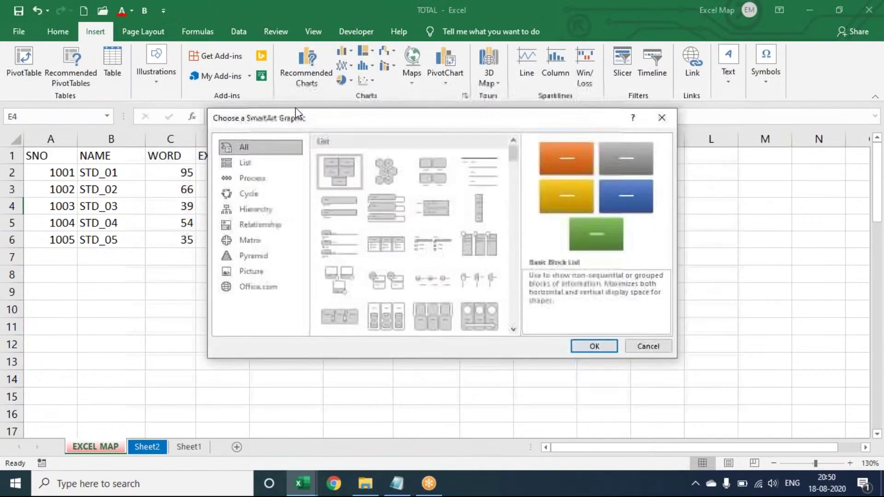
pyautogui.click(250, 195)
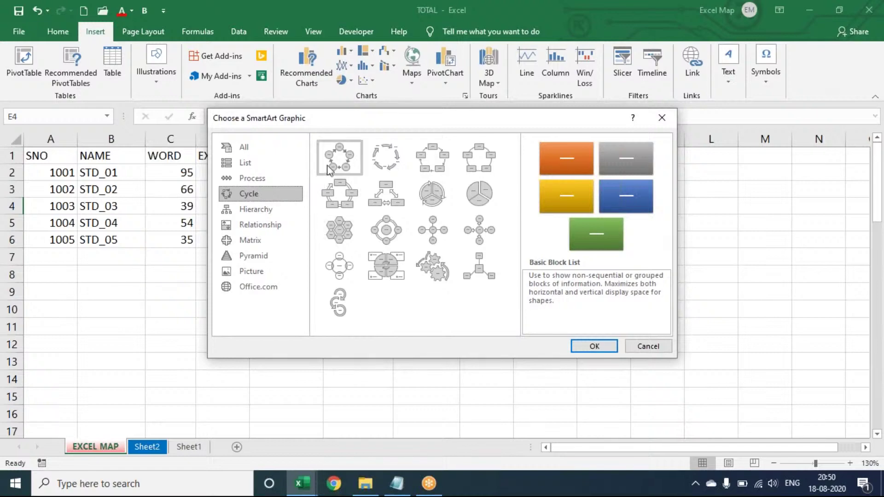
pyautogui.doubleClick(330, 169)
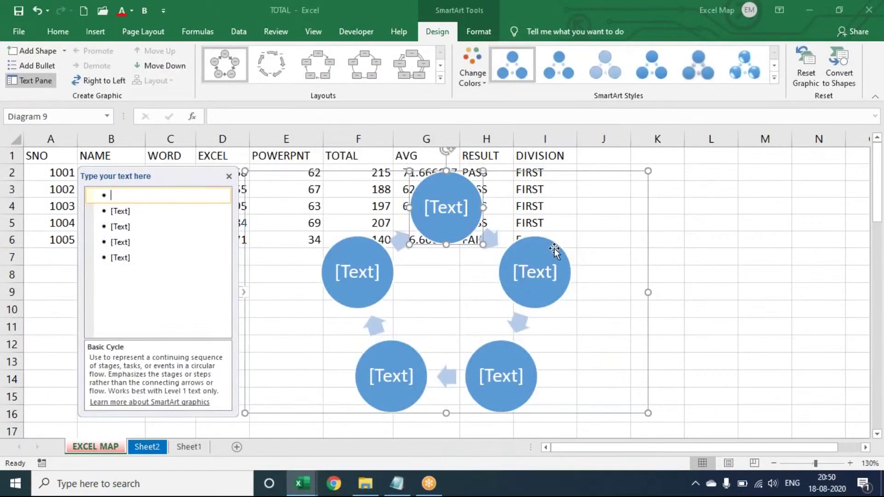
# Add a shape after the second circle of the cycle and label it SDF
pyautogui.rightClick(554, 251)
pyautogui.moveTo(617, 373)
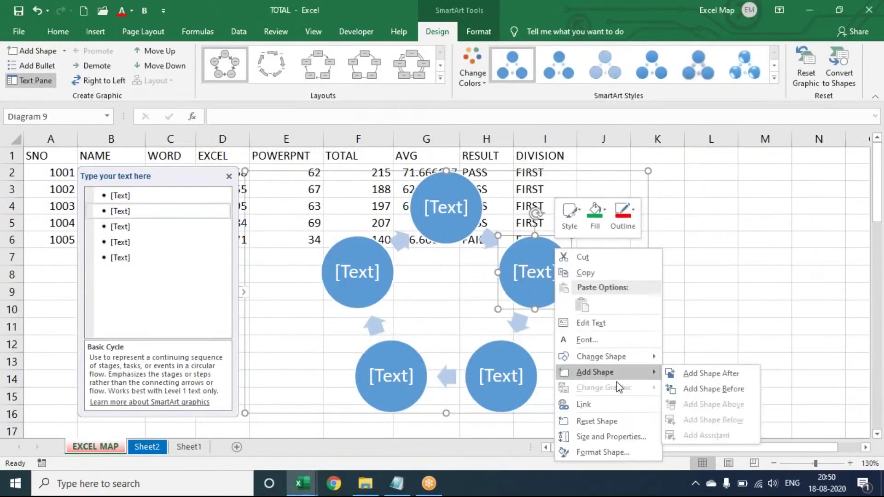
pyautogui.click(722, 375)
pyautogui.write('SDF')
pyautogui.click(577, 322)
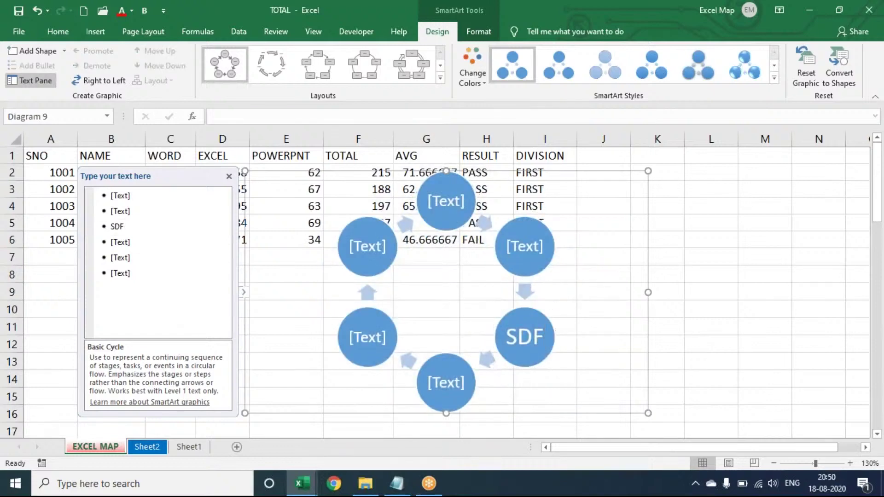
# Recolor the cycle with the yellow, green and blue Colorful variation, and apply the fourth Best Match SmartArt style
pyautogui.click(472, 67)
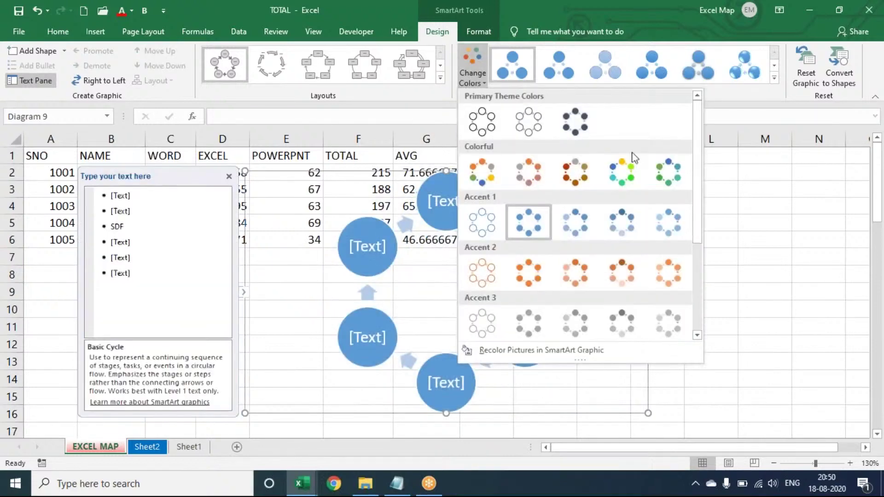
pyautogui.click(623, 180)
pyautogui.click(774, 78)
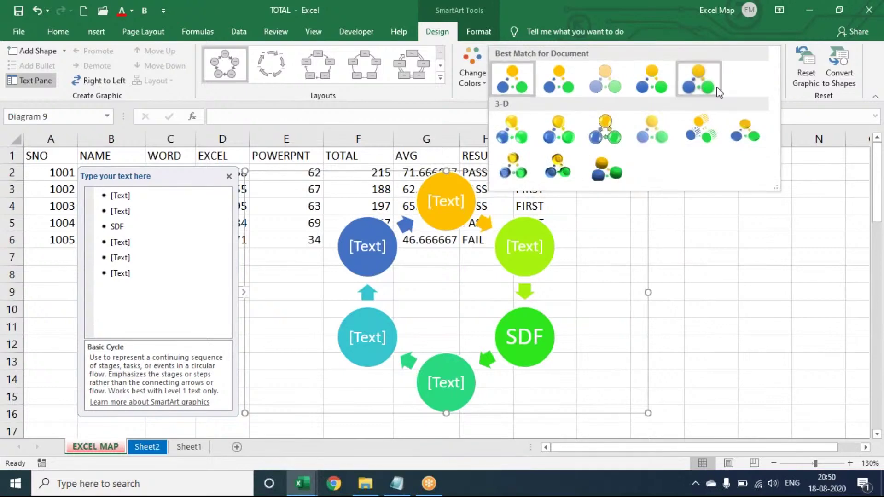
pyautogui.click(666, 91)
# Change the cycle graphic's layout to Segmented Cycle
pyautogui.click(440, 80)
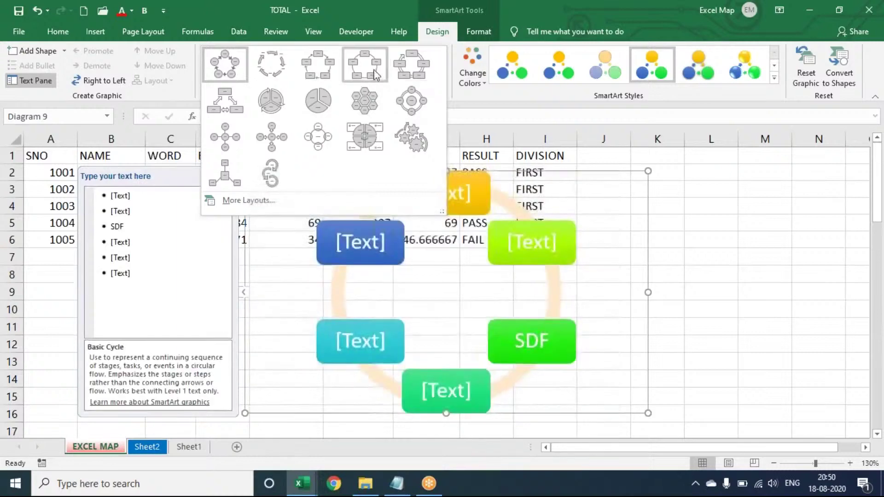
pyautogui.click(276, 102)
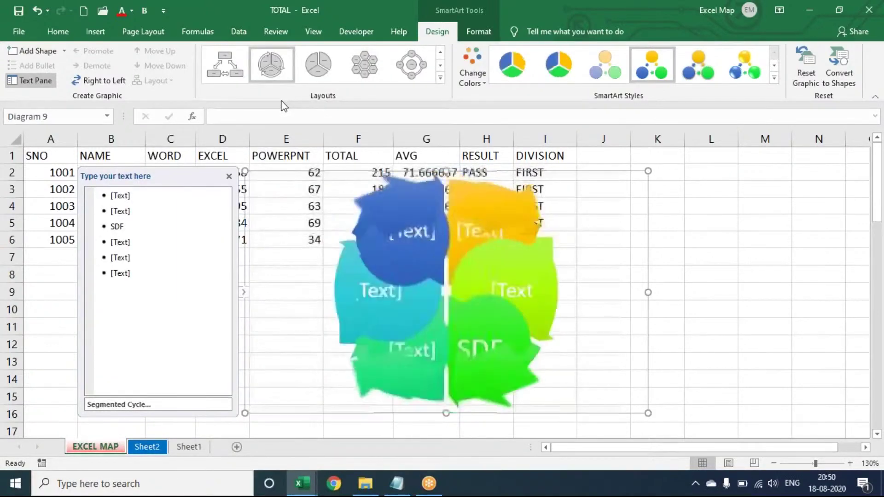
# Delete the Segmented Cycle SmartArt graphic from the marks sheet
pyautogui.press('Delete')
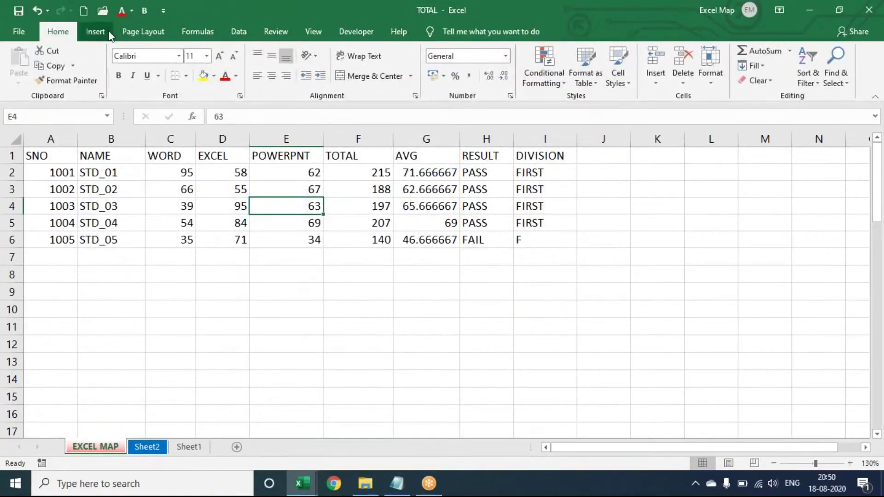
pyautogui.click(106, 31)
pyautogui.click(156, 69)
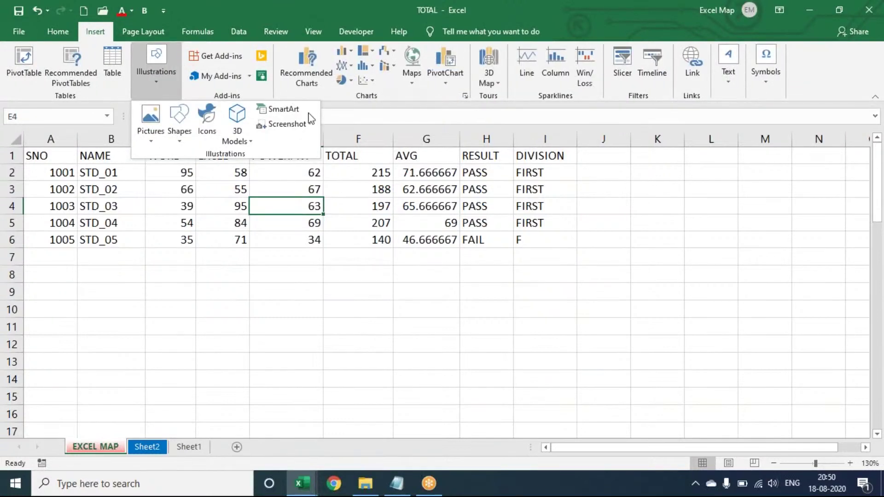
pyautogui.click(360, 192)
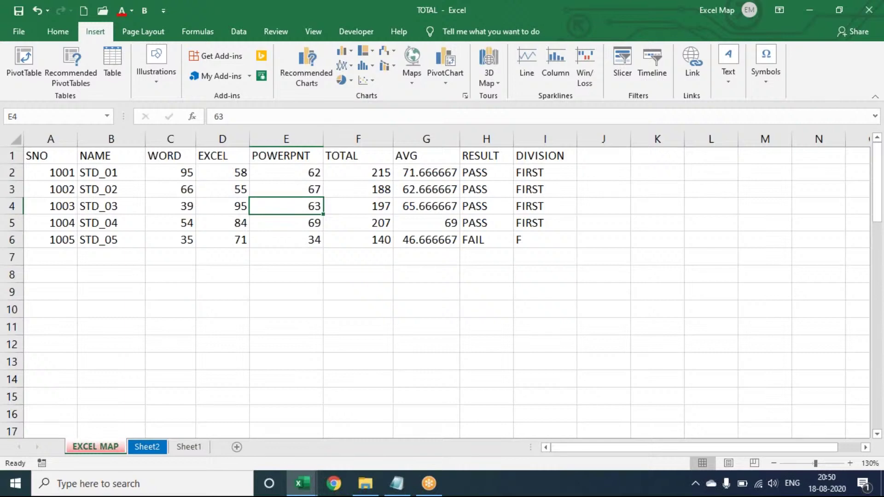
# Switch to the untitled Notepad notes and go to their first line, the Sorting heading
pyautogui.click(392, 483)
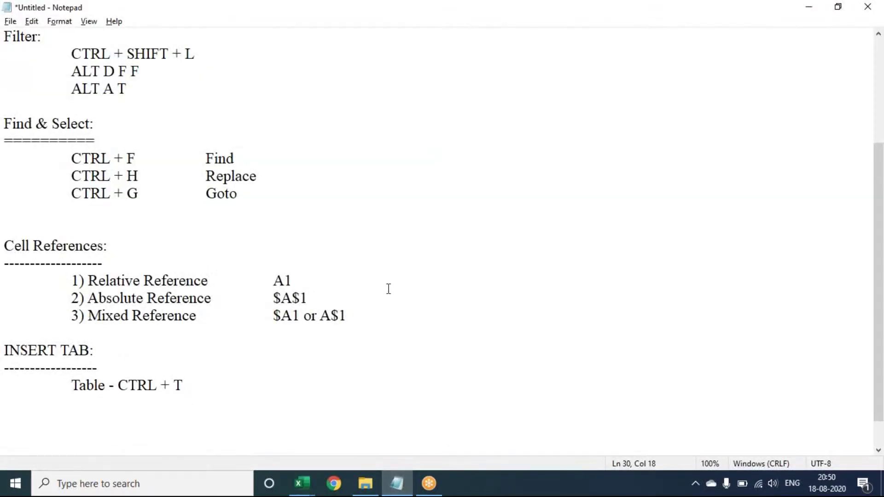
pyautogui.press('Up')
pyautogui.press('Up')
pyautogui.press('Up')
pyautogui.press('Up')
pyautogui.press('Up')
pyautogui.press('Up')
pyautogui.press('Up')
pyautogui.press('Up')
pyautogui.press('Up')
pyautogui.press('Up')
pyautogui.press('Up')
pyautogui.press('Up')
pyautogui.press('Up')
pyautogui.press('Up')
pyautogui.press('Up')
pyautogui.press('Up')
pyautogui.press('Up')
pyautogui.press('Up')
pyautogui.press('Up')
pyautogui.press('Up')
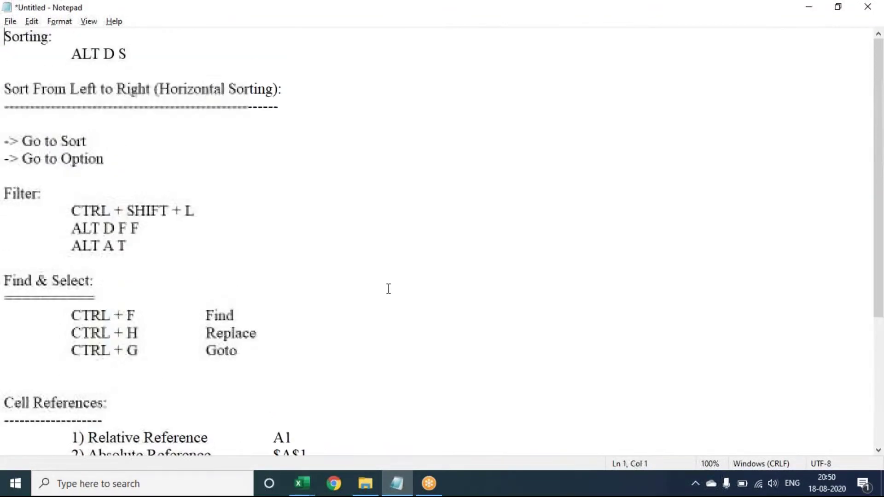
# Bring up the SALES REPORT workbook and return to the TOTAL workbook
pyautogui.moveTo(312, 481)
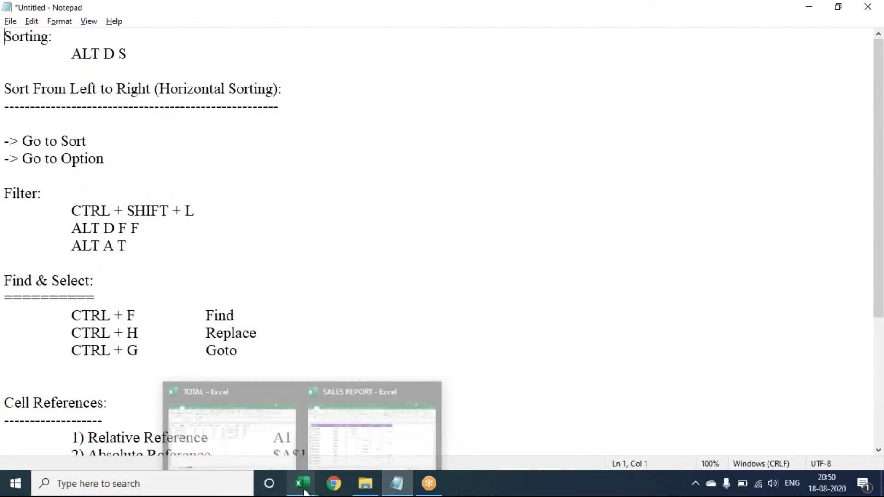
pyautogui.click(390, 430)
pyautogui.click(257, 436)
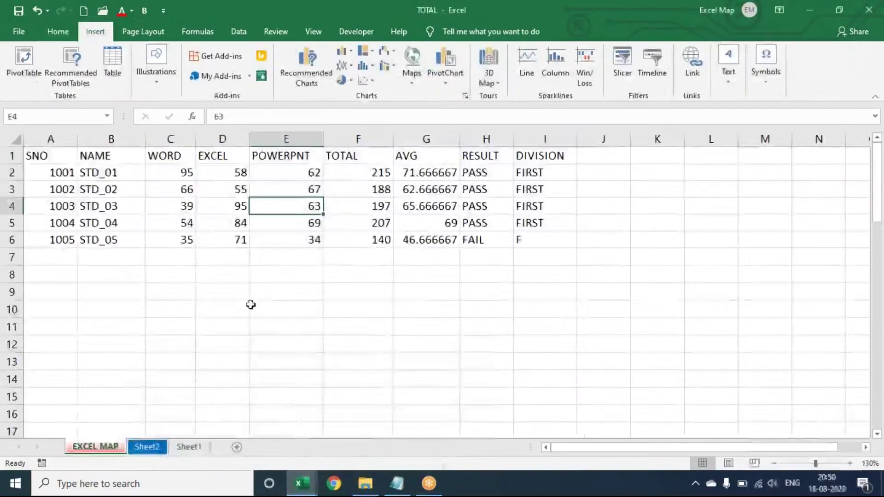
# Insert a screenshot of the whole Notepad window at cell E4 and delete it
pyautogui.click(154, 80)
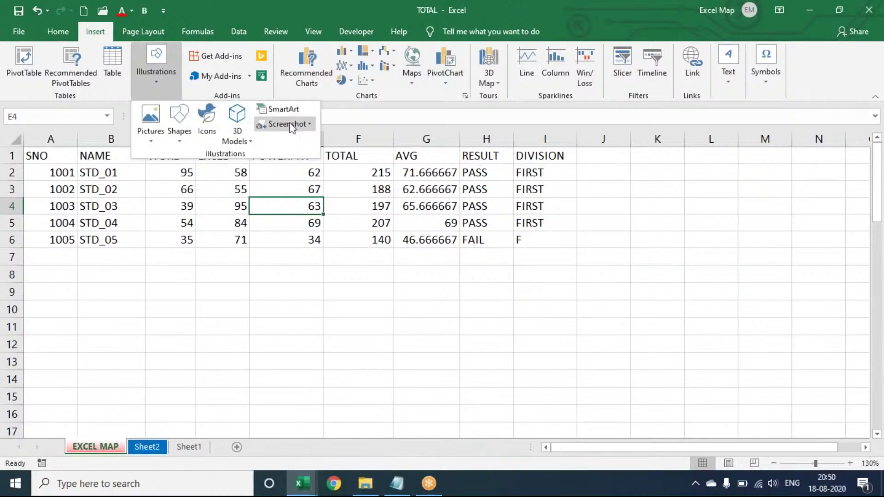
pyautogui.click(296, 128)
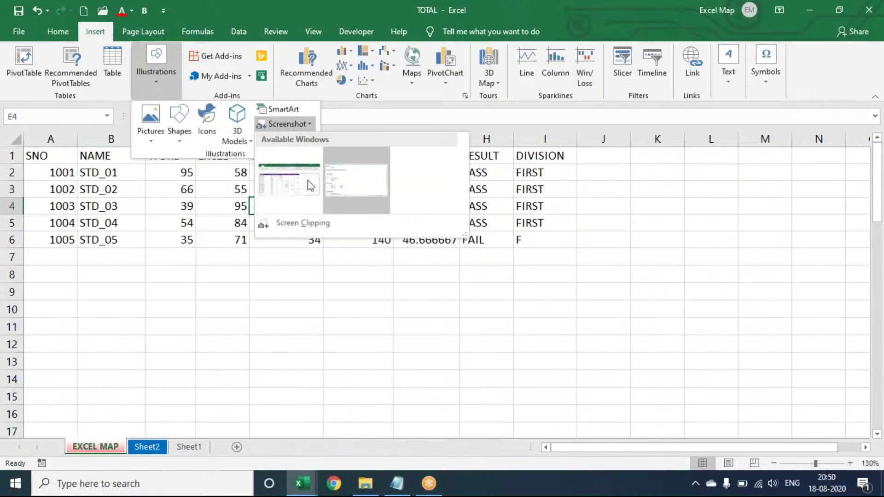
pyautogui.click(340, 189)
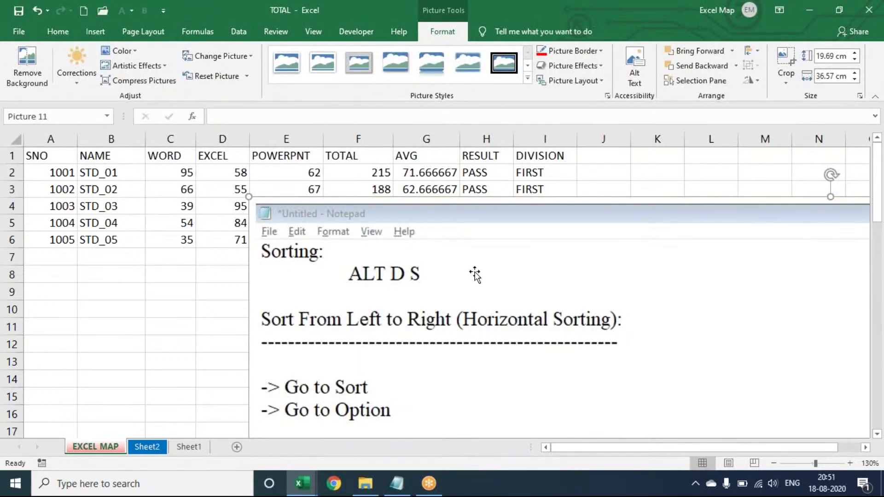
pyautogui.moveTo(475, 275); pyautogui.dragTo(329, 204)
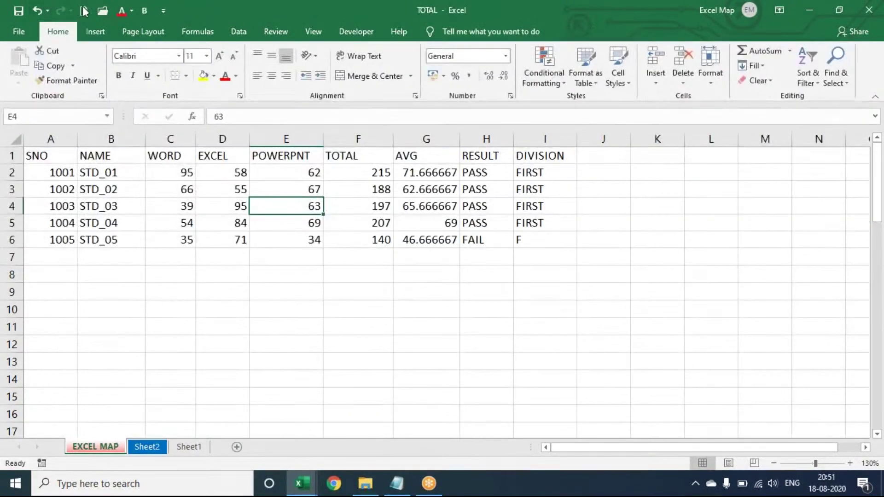
# Insert a screenshot of the whole SALES REPORT window, shift it over the marks data, and delete it
pyautogui.click(95, 32)
pyautogui.click(159, 80)
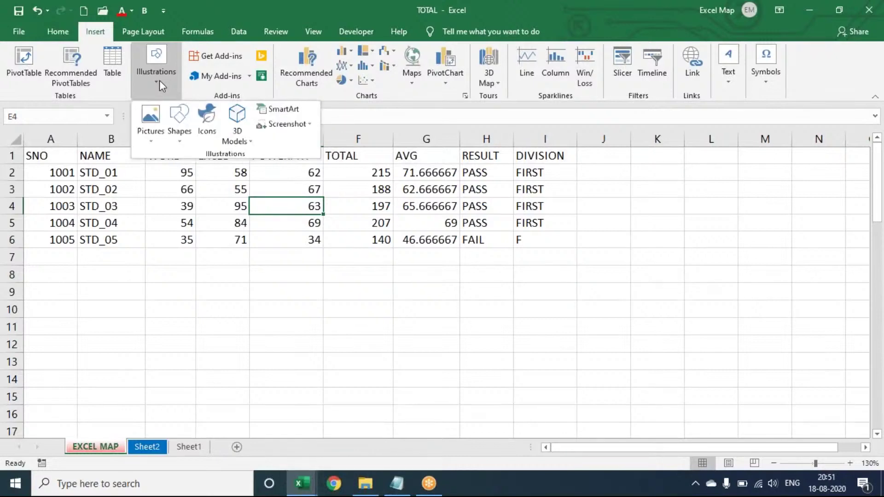
pyautogui.click(301, 126)
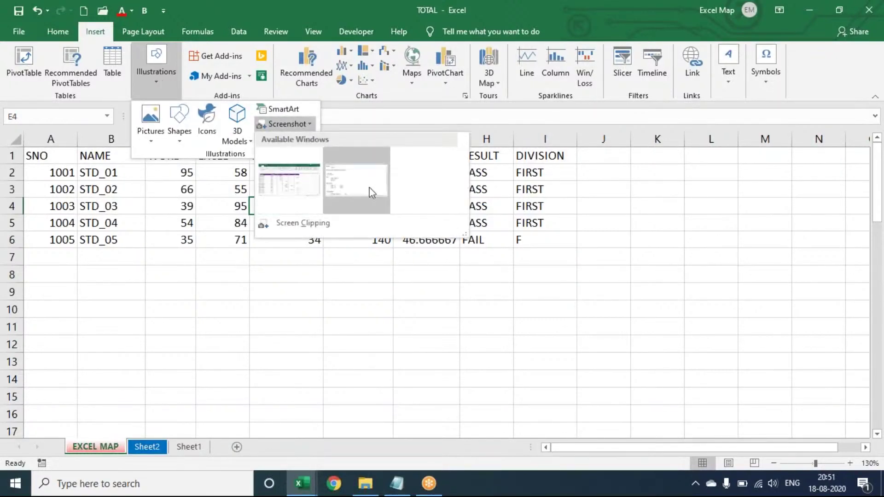
pyautogui.click(276, 207)
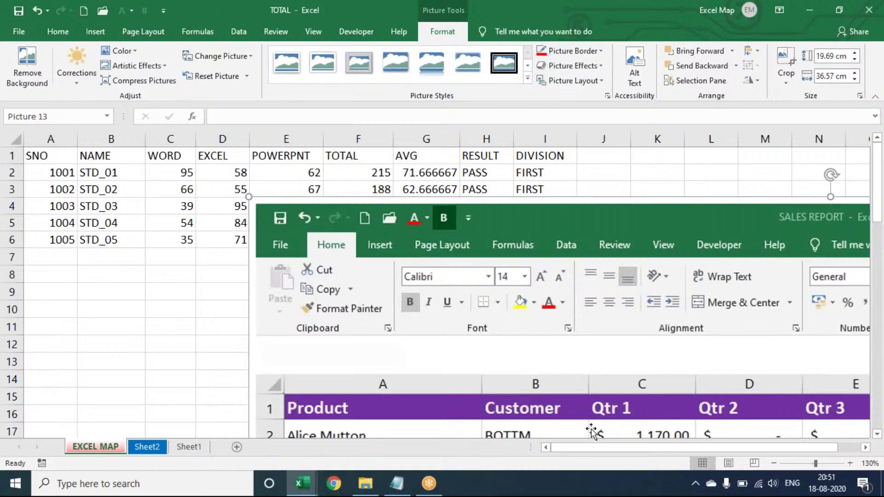
pyautogui.moveTo(591, 431); pyautogui.dragTo(382, 326)
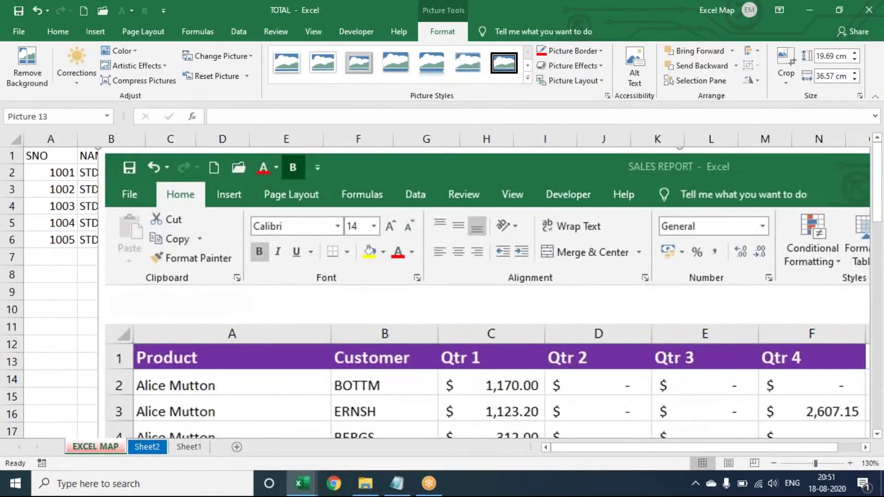
pyautogui.press('Delete')
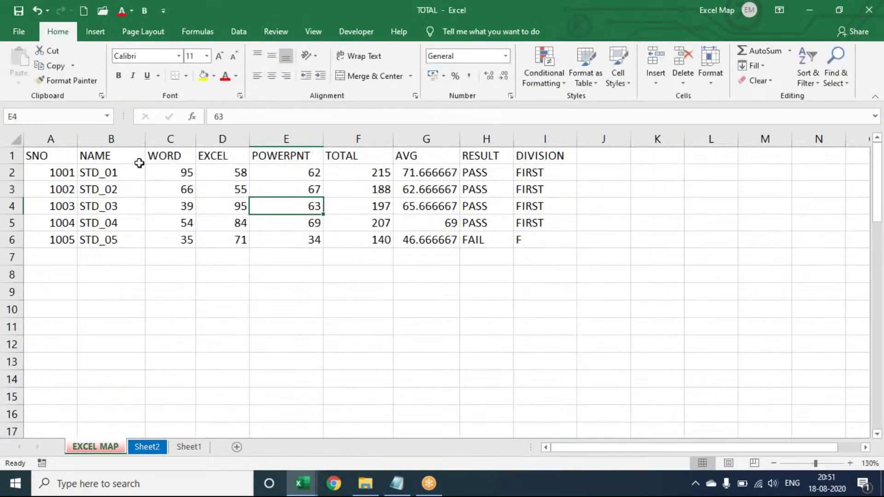
# Insert a screen clipping of the SALES REPORT window's upper-left area at cell B1, about 19.13 by 10.72 cm, and delete it
pyautogui.click(138, 159)
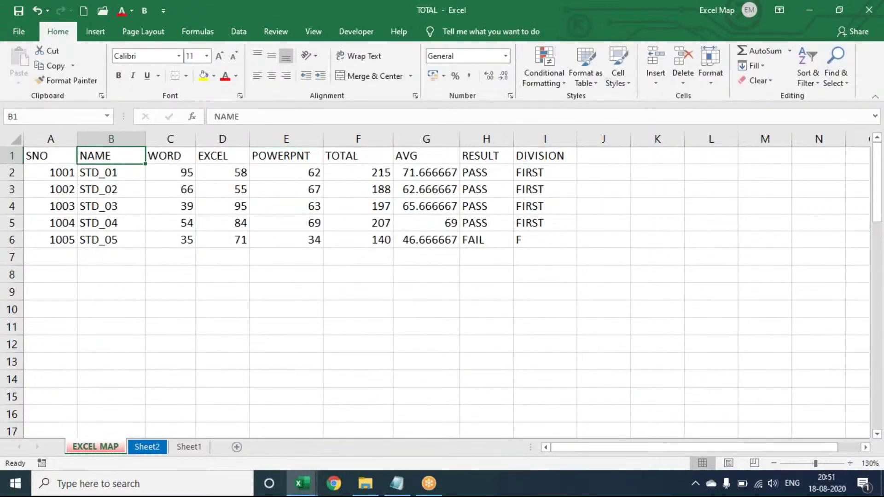
pyautogui.click(99, 33)
pyautogui.click(154, 73)
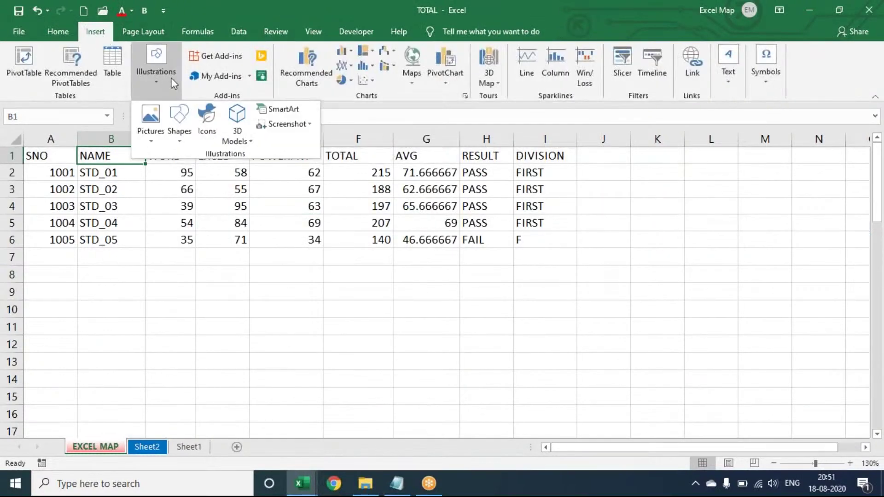
pyautogui.click(276, 125)
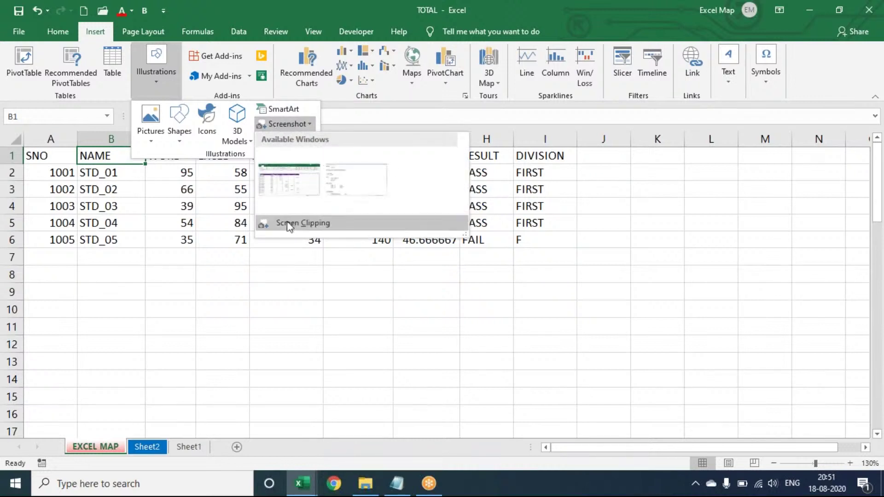
pyautogui.click(364, 226)
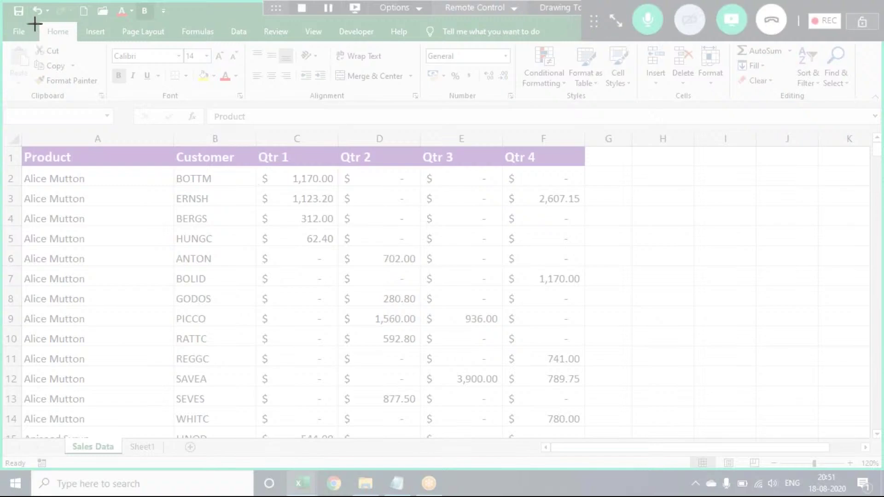
pyautogui.moveTo(35, 23); pyautogui.dragTo(503, 282)
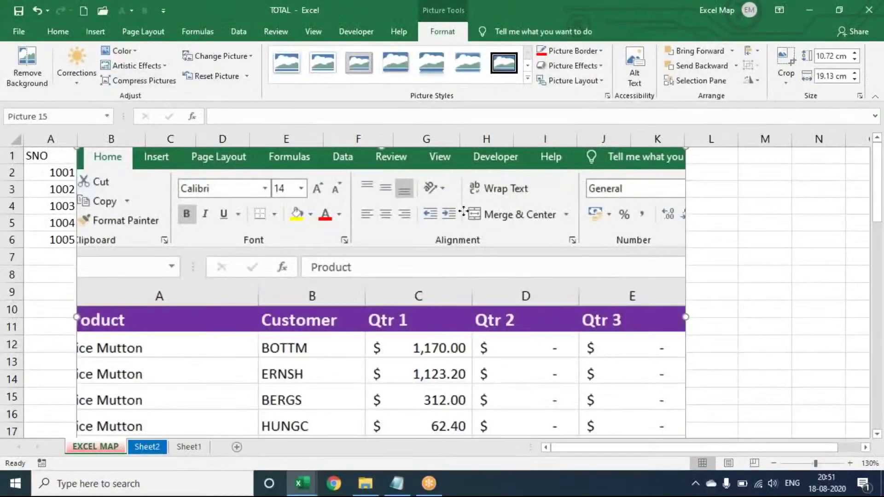
pyautogui.moveTo(464, 211); pyautogui.dragTo(504, 231)
pyautogui.press('Delete')
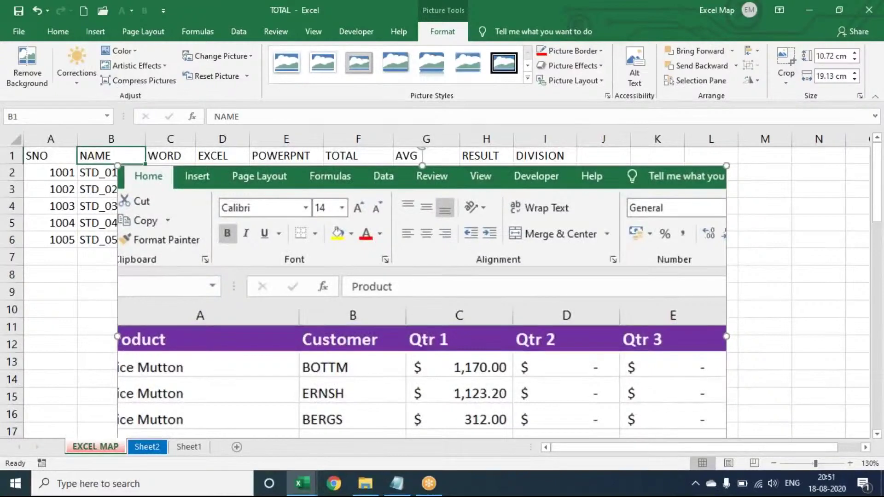
# Bring up the Notepad notes and return to the TOTAL workbook, making Notepad the previously used window
pyautogui.click(386, 487)
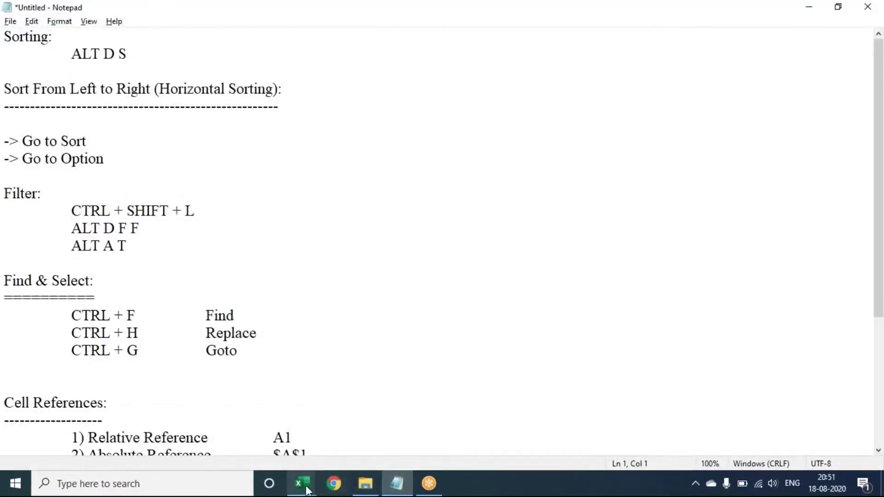
pyautogui.moveTo(302, 482)
pyautogui.click(258, 444)
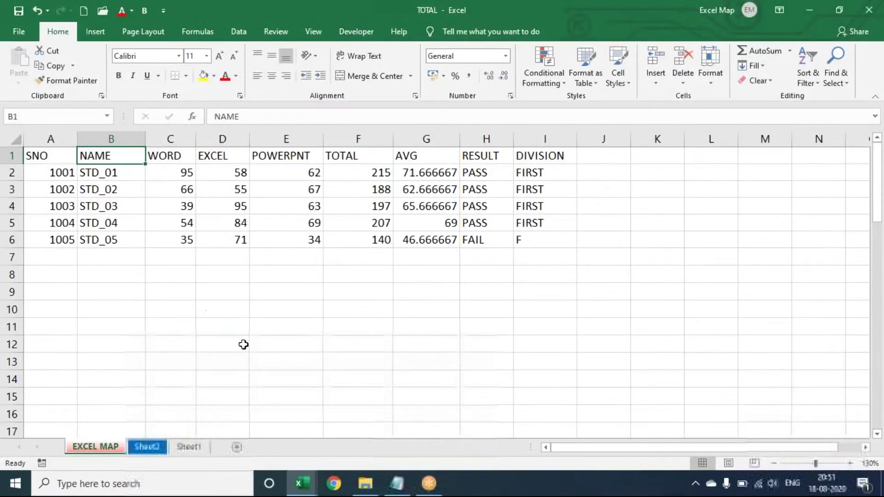
# Insert a screen clipping of the Notepad window's upper-left area, about 16.65 by 10.24 cm, and delete it
pyautogui.click(104, 30)
pyautogui.click(146, 80)
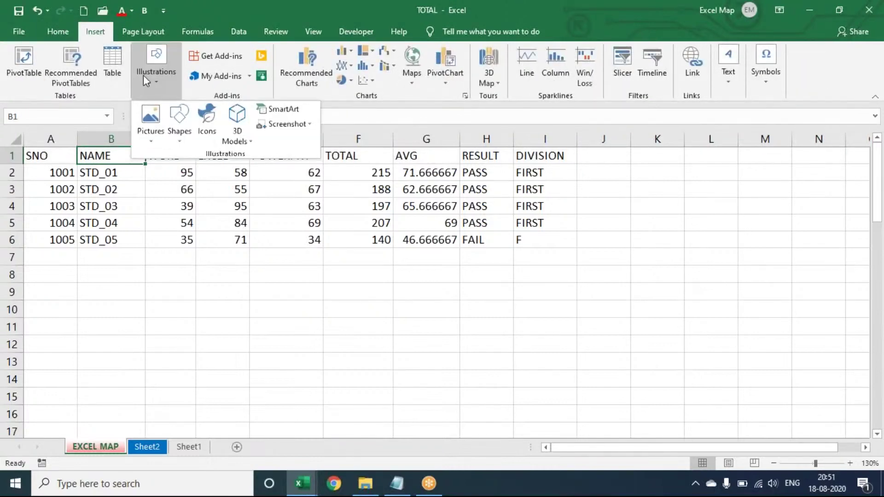
pyautogui.click(290, 125)
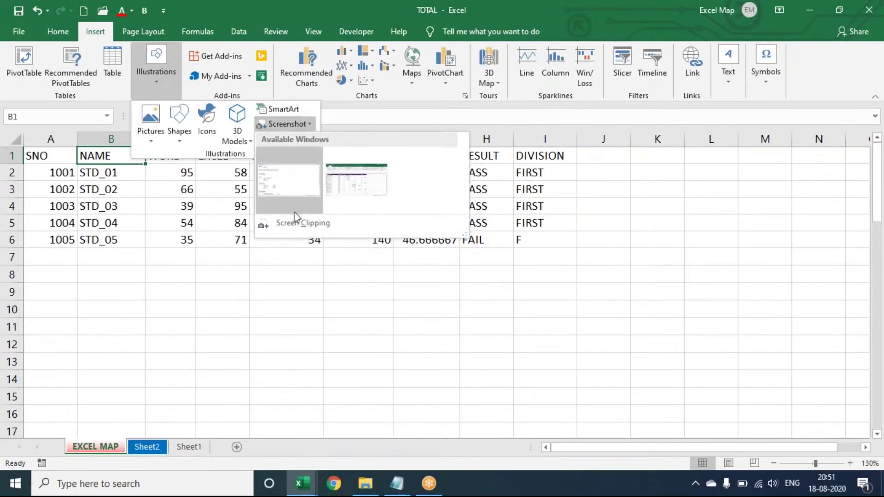
pyautogui.click(297, 223)
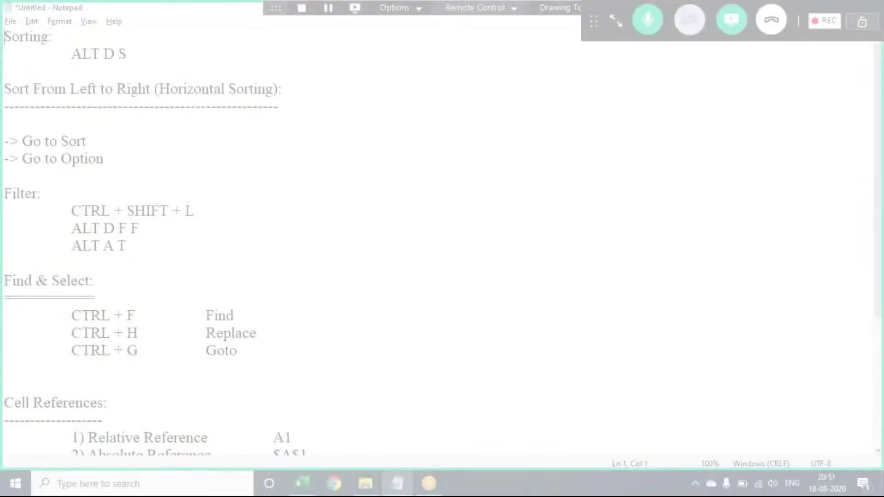
pyautogui.moveTo(3, 1); pyautogui.dragTo(409, 249)
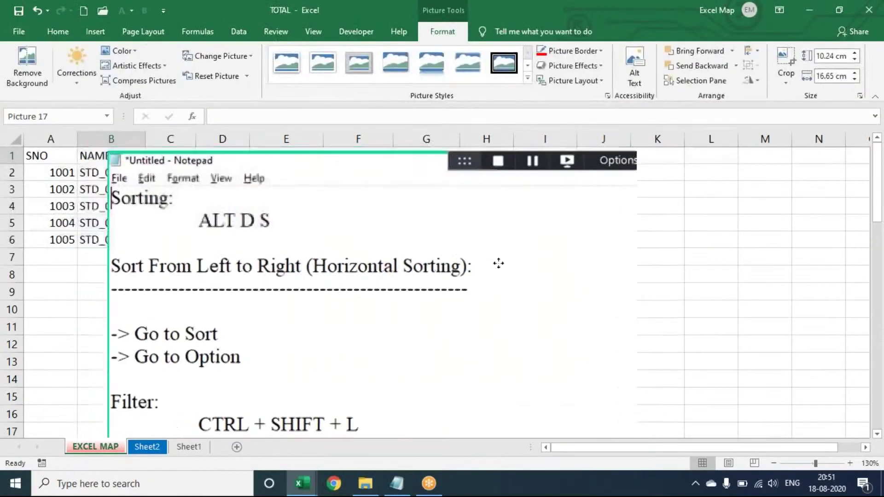
pyautogui.moveTo(499, 264); pyautogui.dragTo(415, 221)
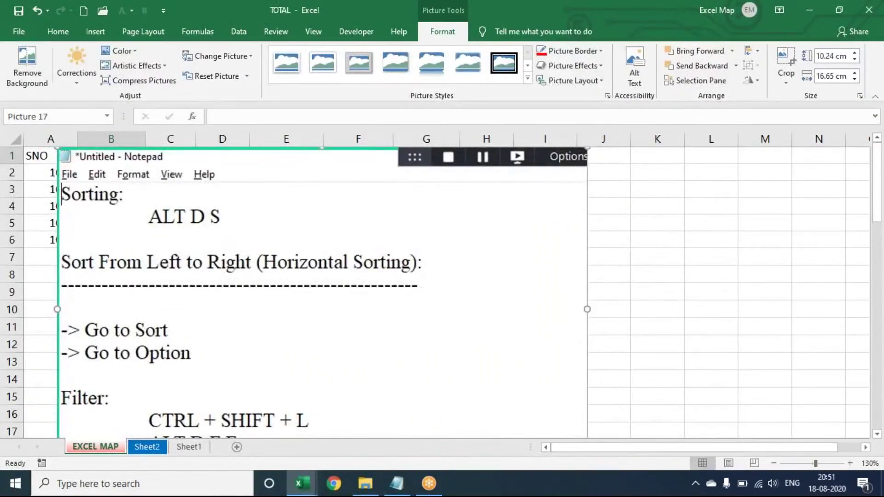
pyautogui.press('Delete')
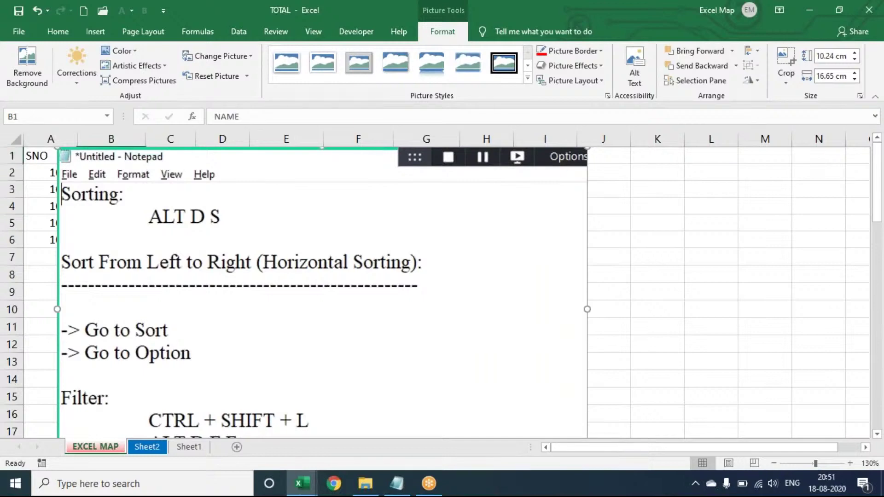
pyautogui.click(172, 194)
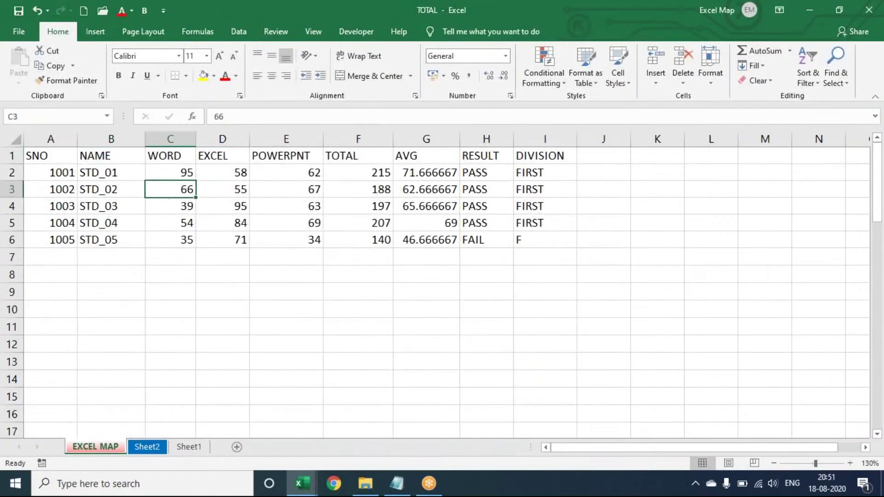
# Review the available illustration types and the Sort & Filter and Find & Select commands
pyautogui.click(96, 32)
pyautogui.click(158, 83)
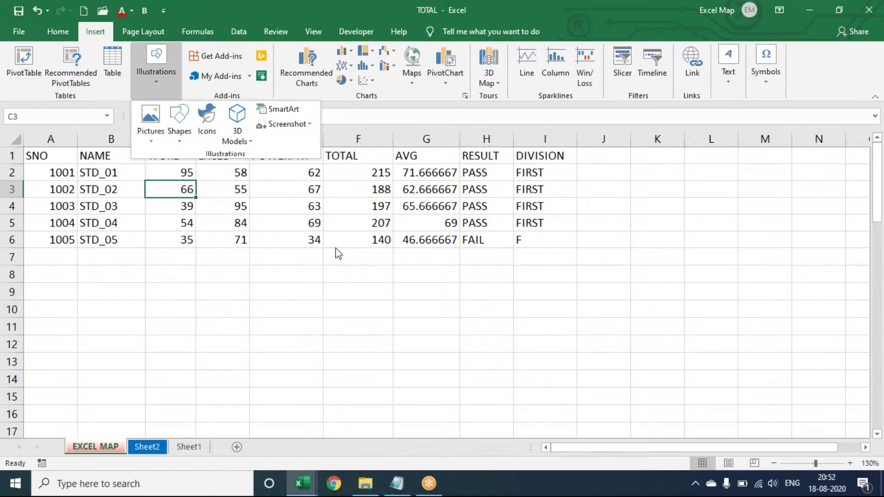
pyautogui.press('Escape')
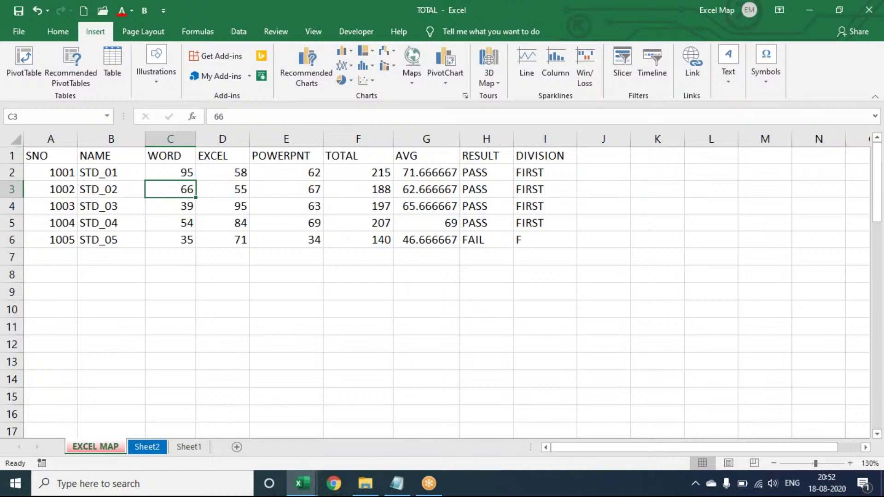
pyautogui.click(60, 33)
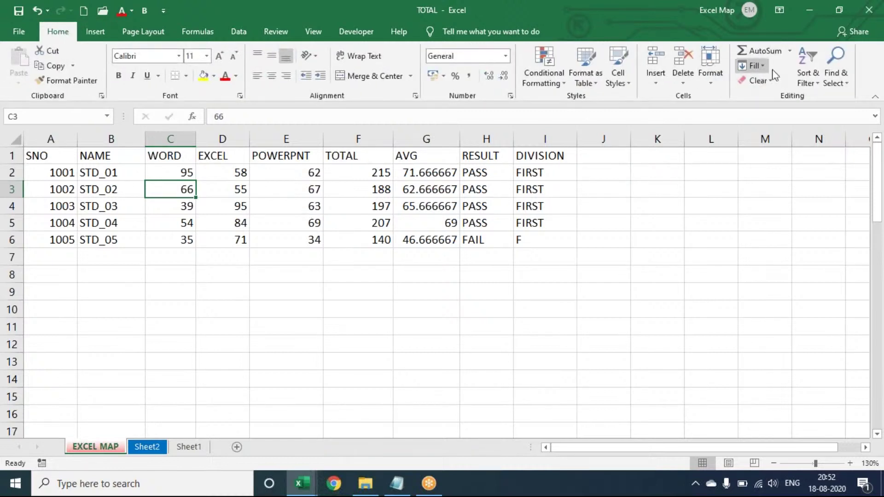
pyautogui.click(812, 77)
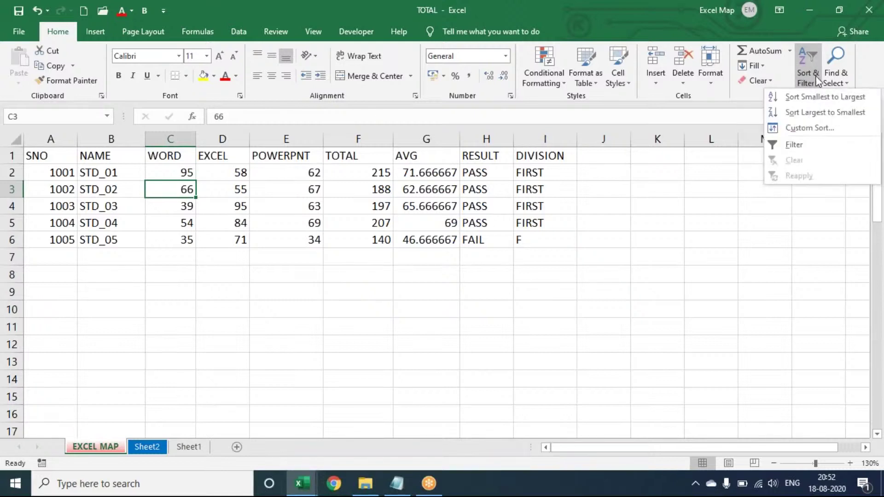
pyautogui.click(827, 74)
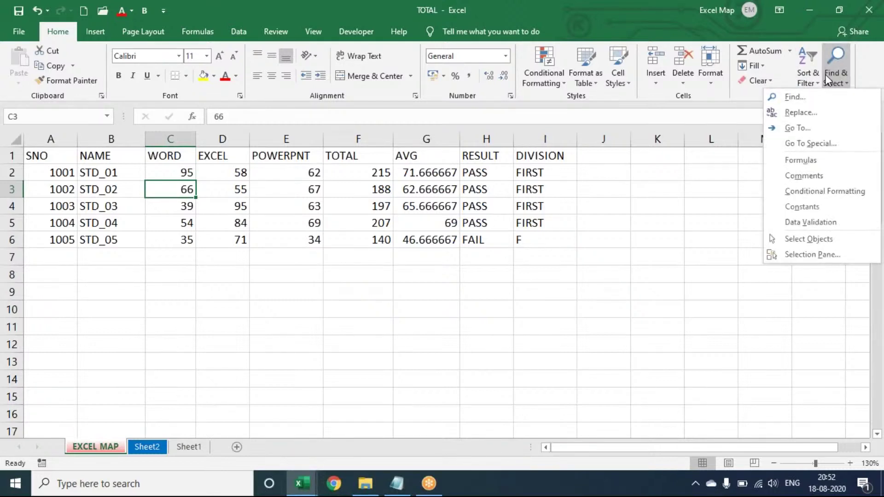
pyautogui.click(451, 234)
pyautogui.click(97, 32)
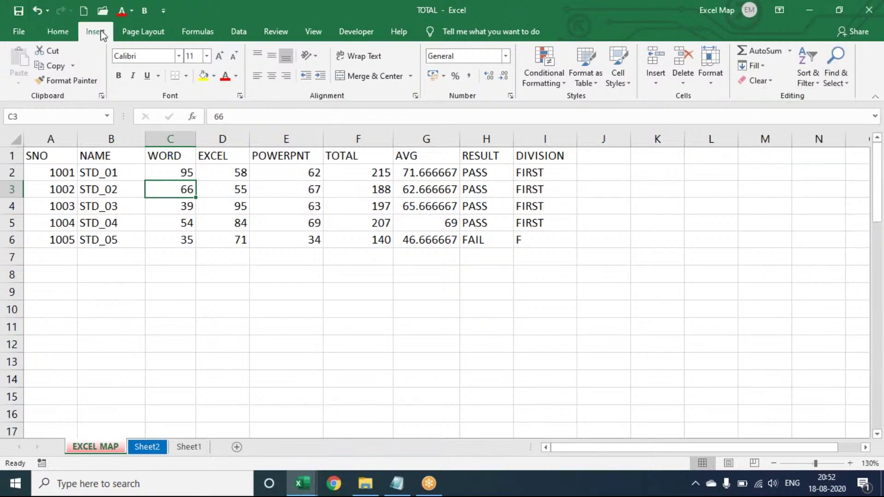
pyautogui.click(147, 82)
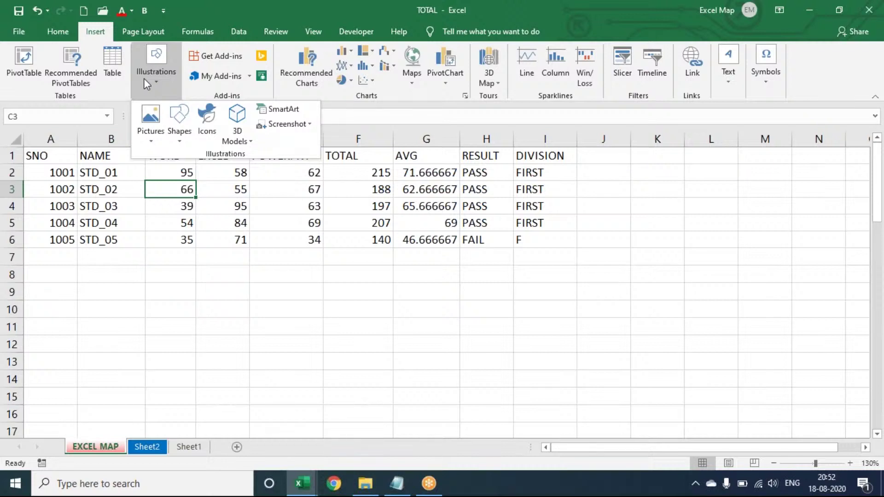
pyautogui.click(433, 225)
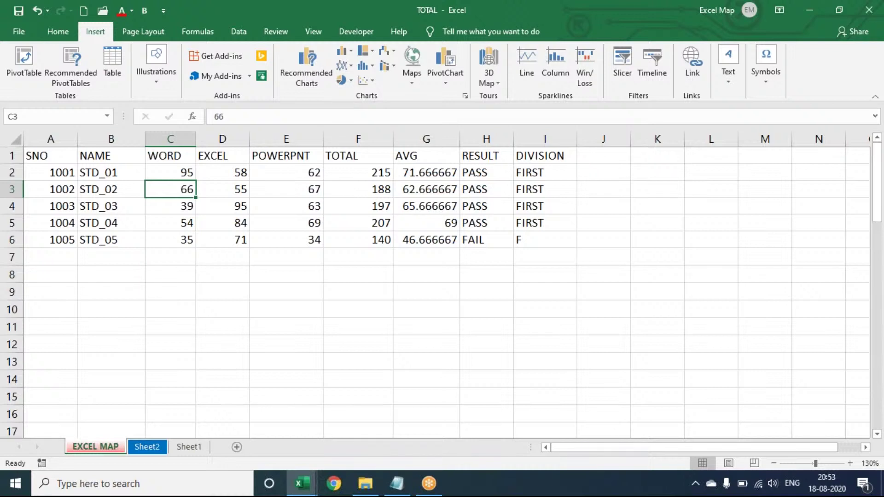
pyautogui.click(614, 22)
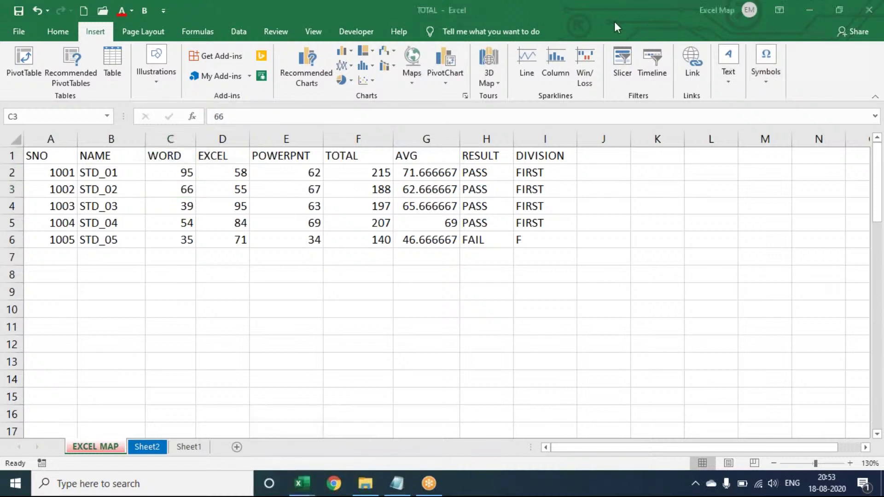